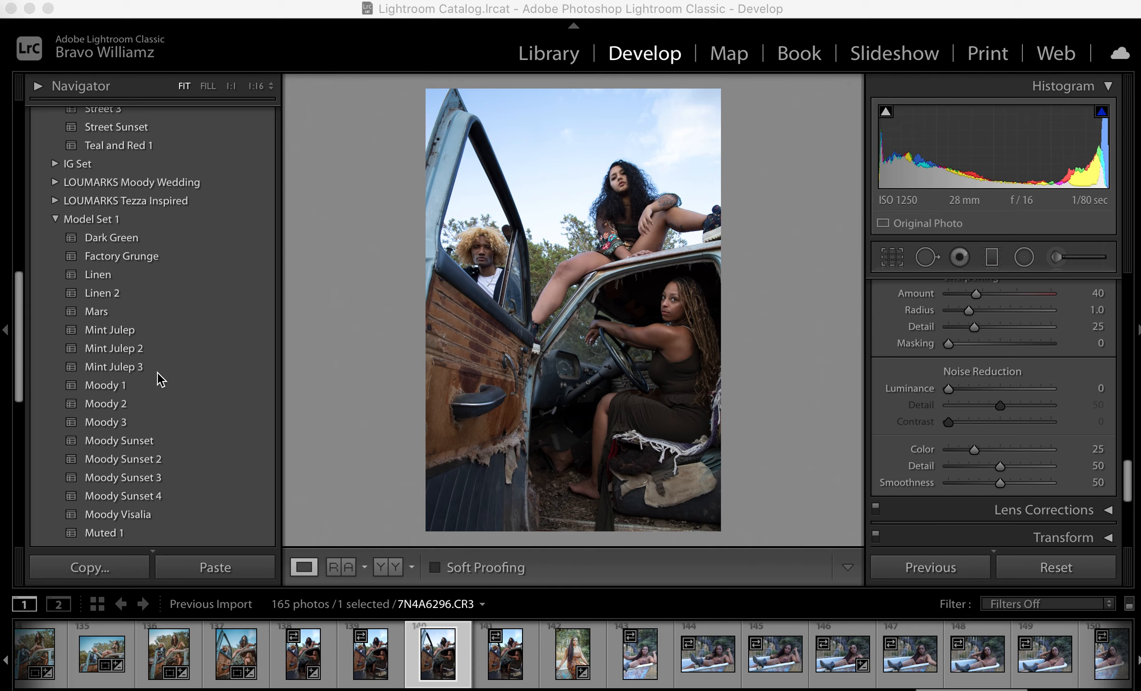
Try the Dark Green, Factory Grunge and Linen presets from Model Set 1 on the truck photo, ending with Linen 2 applied
click(121, 238)
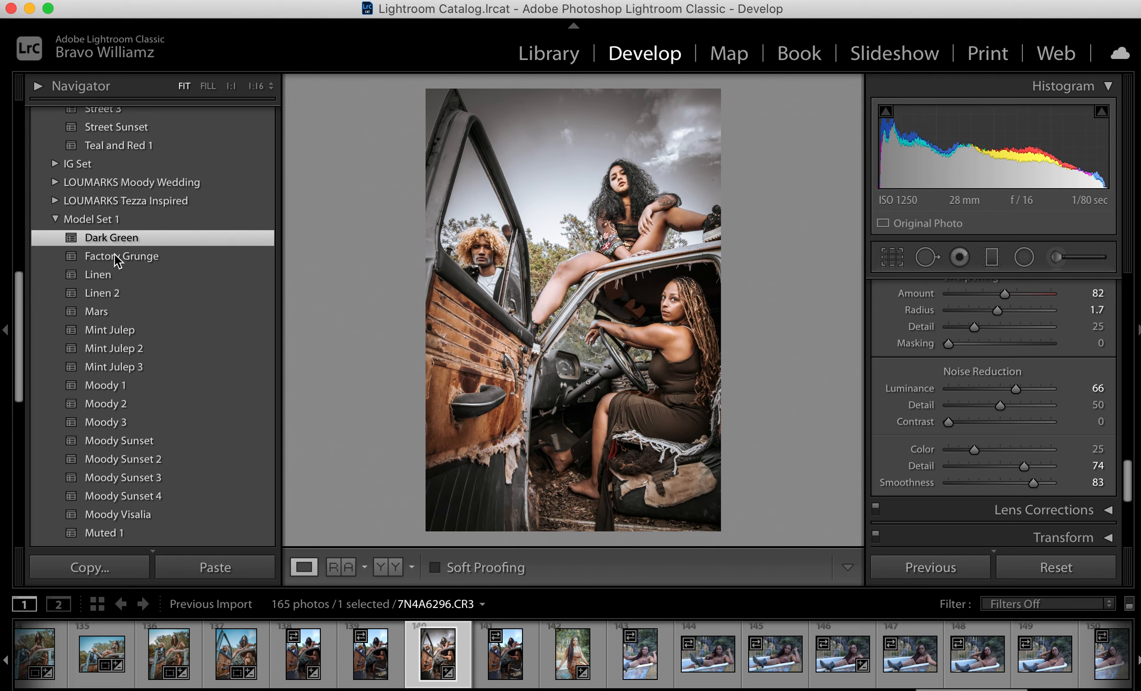
click(115, 257)
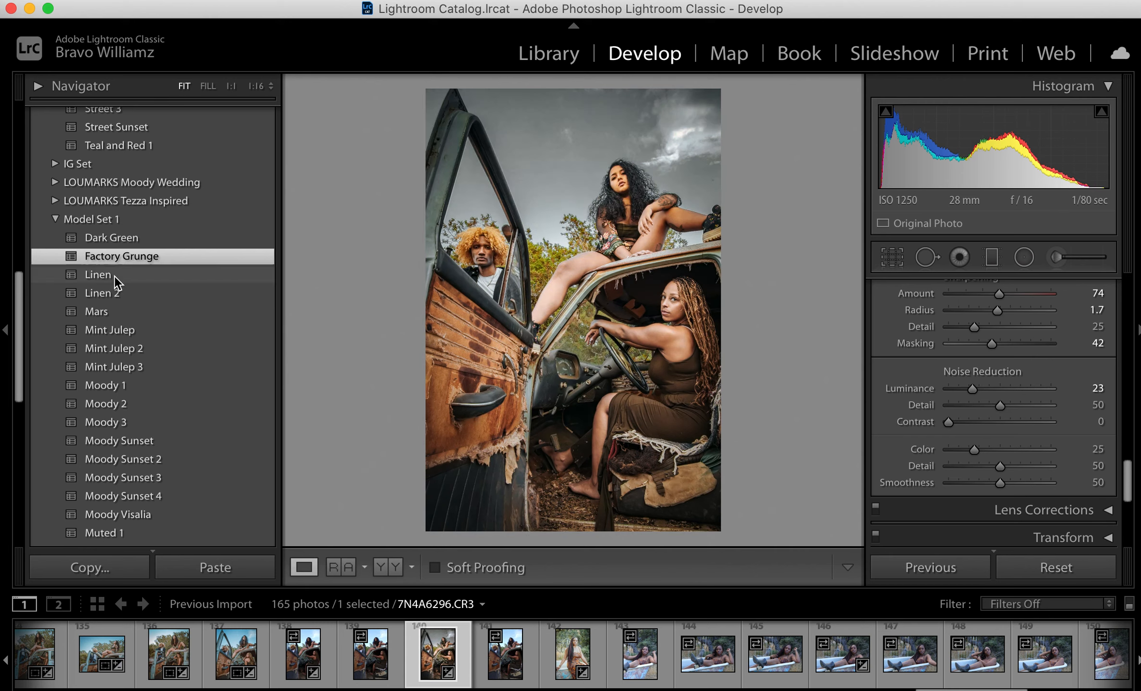
click(114, 276)
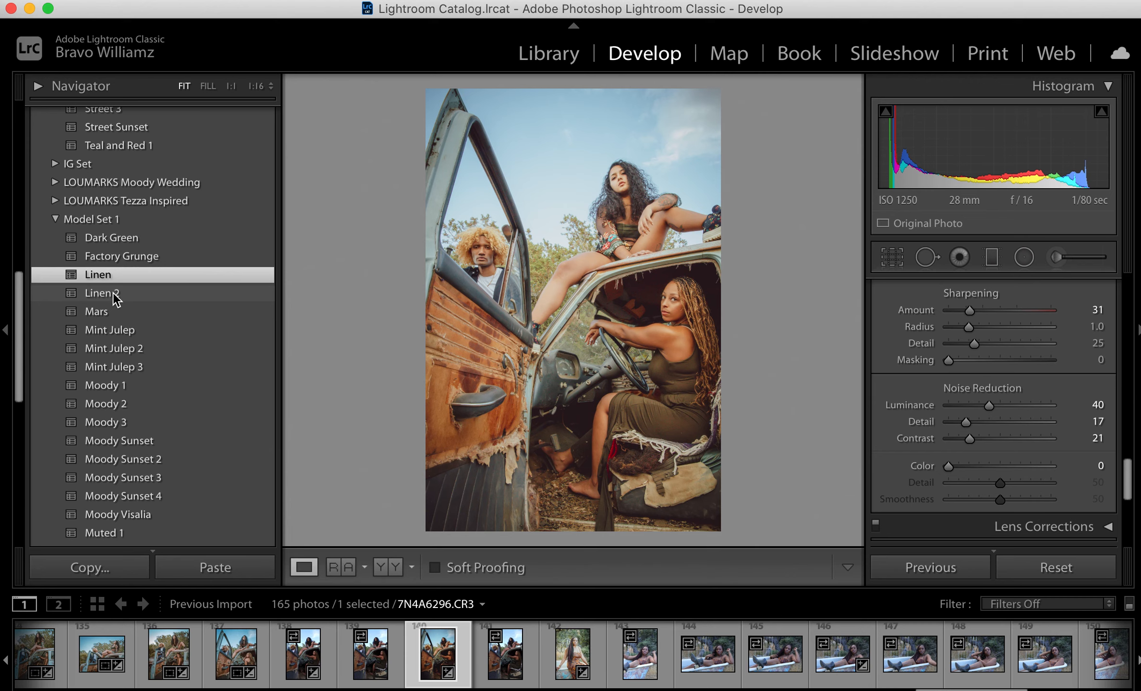
click(115, 298)
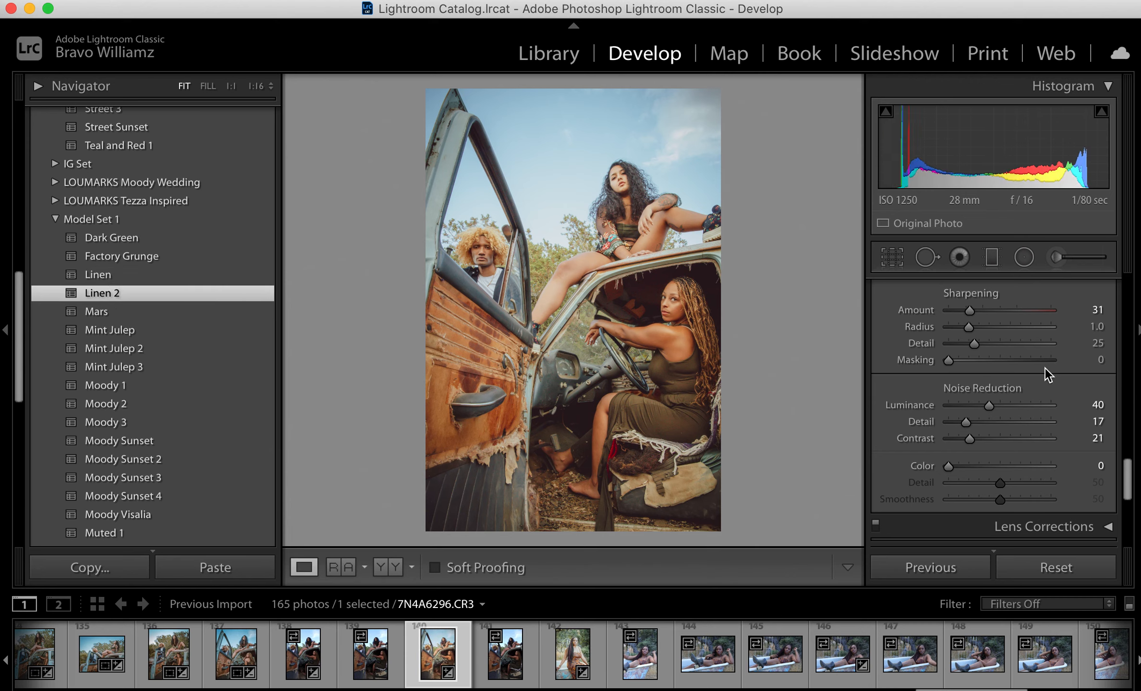
Reduce the post-crop vignetting by setting its Amount to −2
scroll(1045, 369, down, 5)
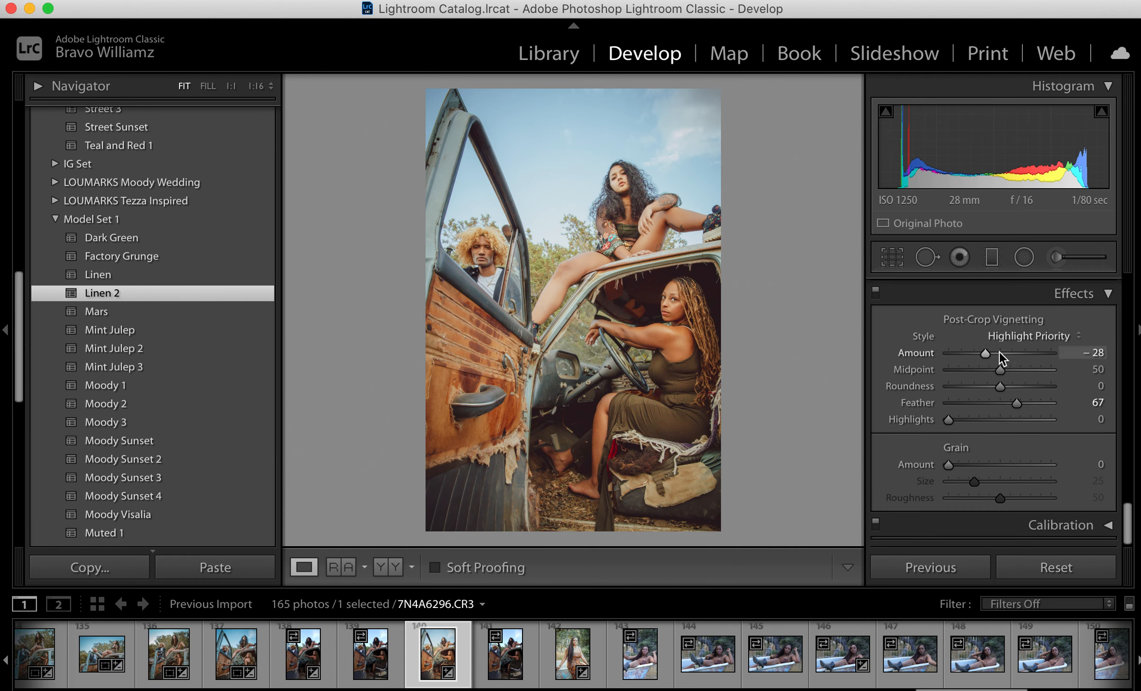
drag(988, 351, 1001, 356)
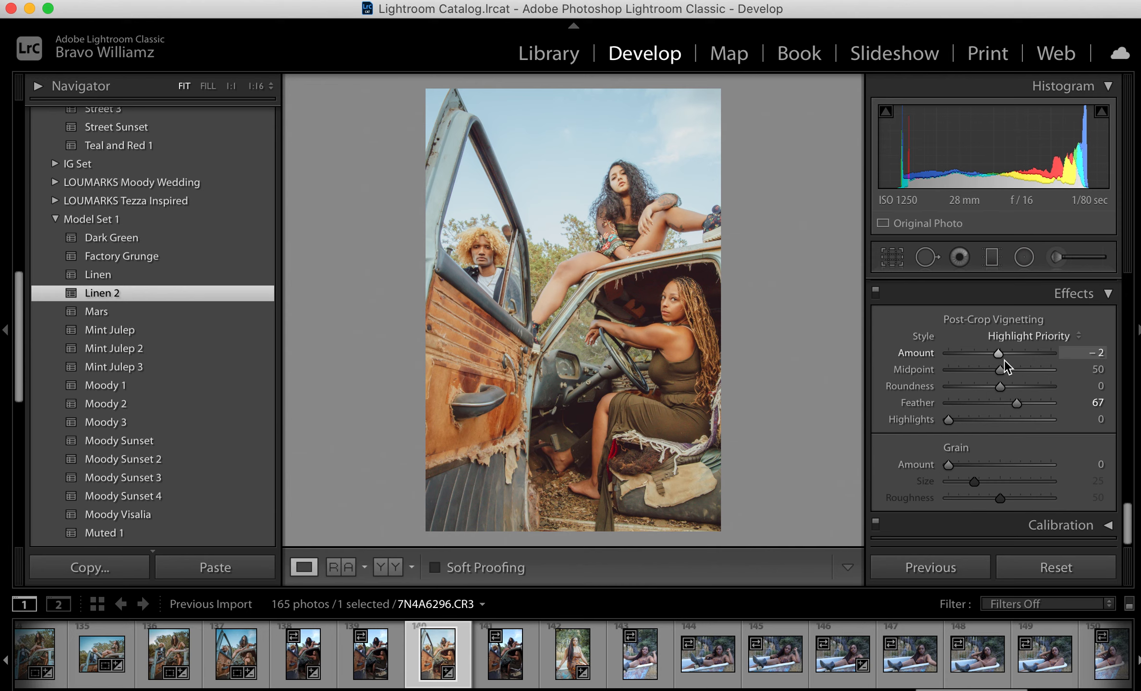
Crop the photo to the 4 x 5 / 8 x 10 aspect ratio, shifting the image slightly upward within the frame
scroll(1003, 360, up, 15)
scroll(1004, 363, up, 8)
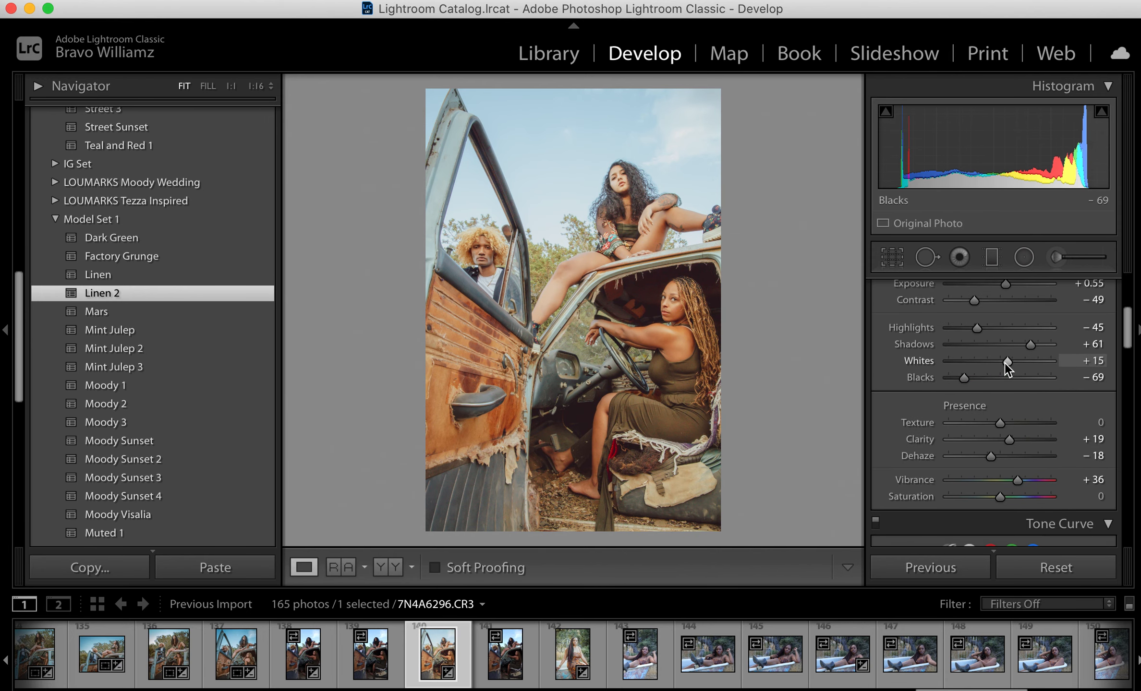
scroll(1005, 363, up, 3)
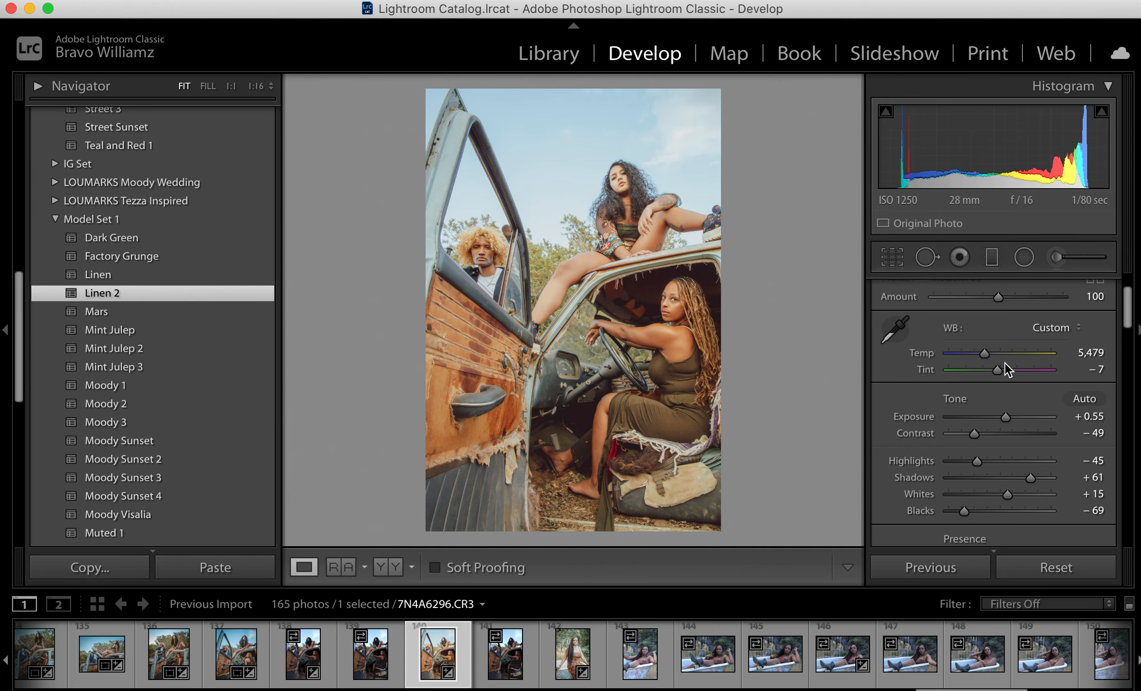
click(900, 250)
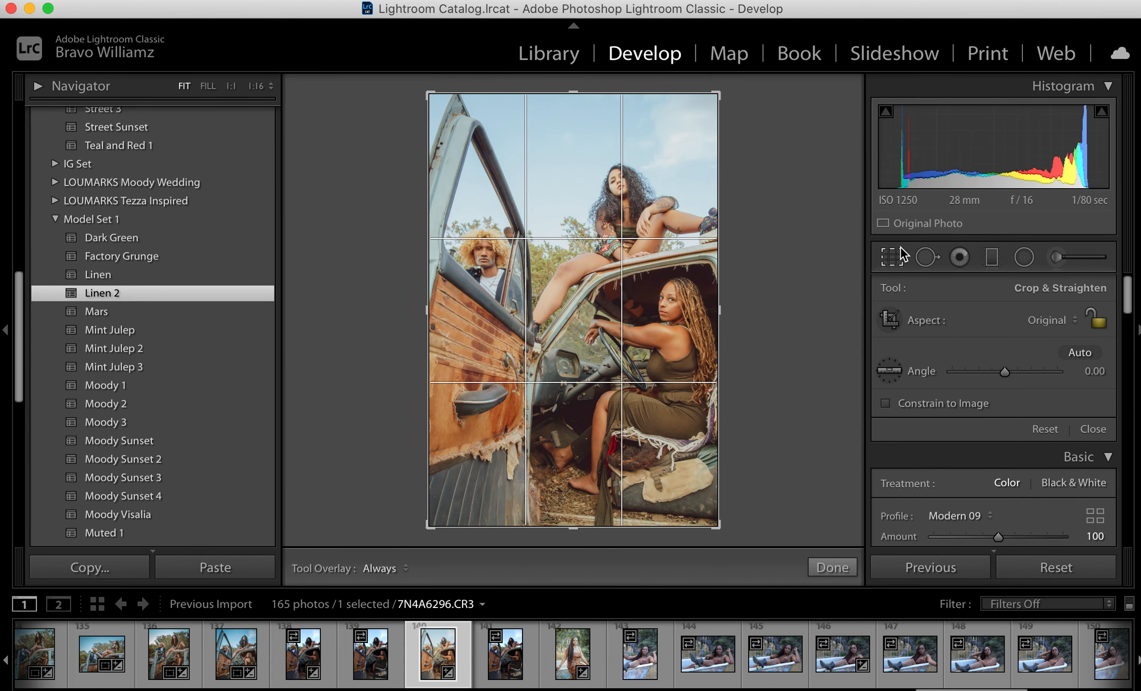
click(1076, 319)
click(1073, 369)
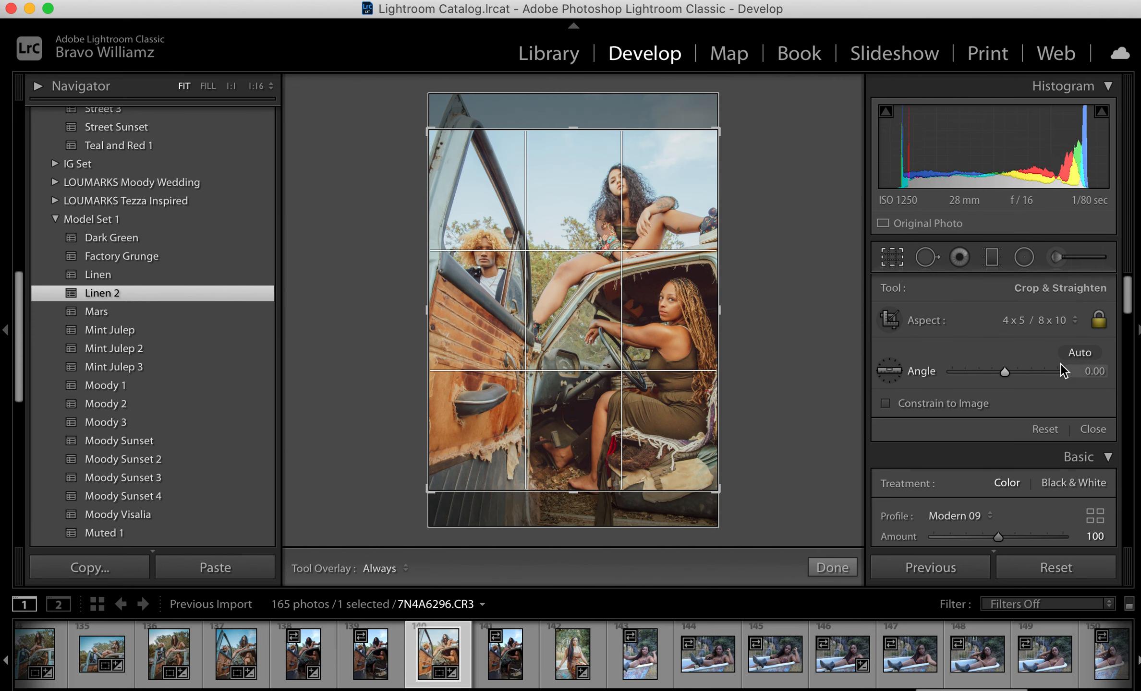
drag(639, 351, 639, 350)
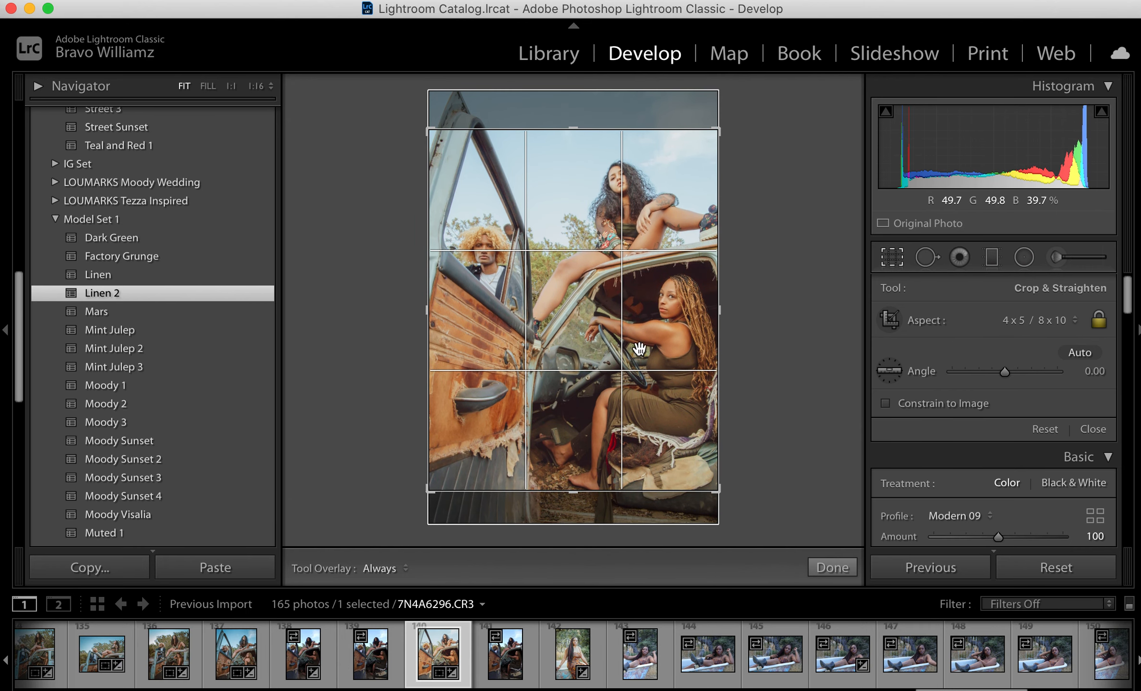
click(841, 567)
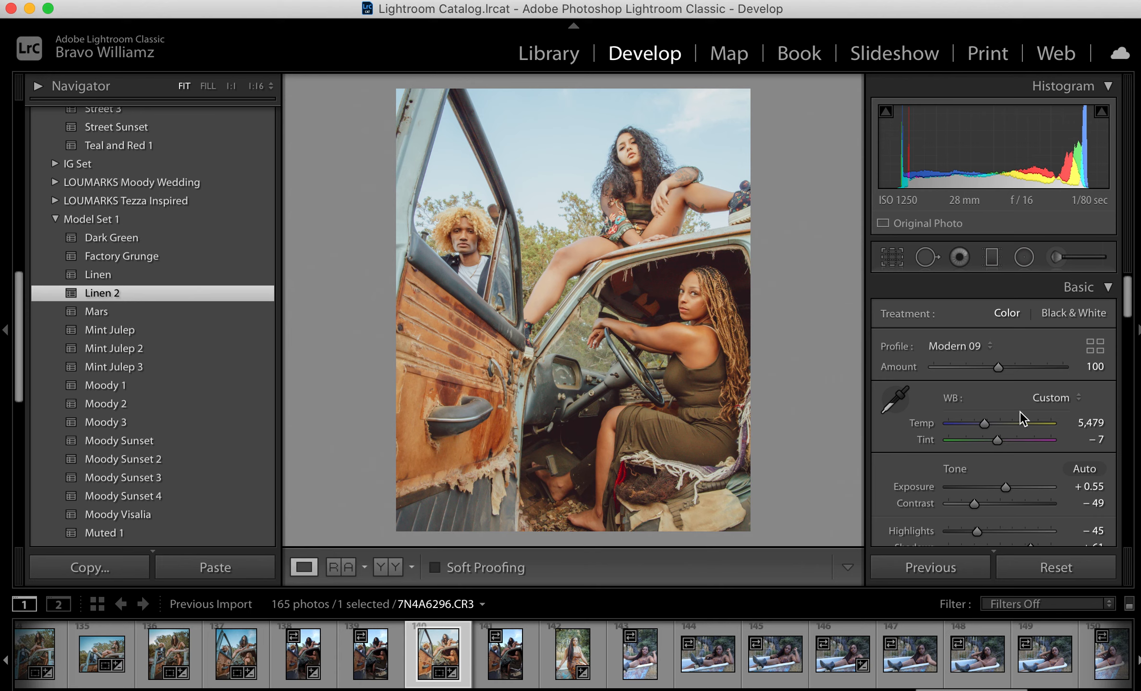
Set the photo's Exposure to +0.10 and Contrast to −79
scroll(1019, 412, down, 2)
scroll(1020, 412, down, 1)
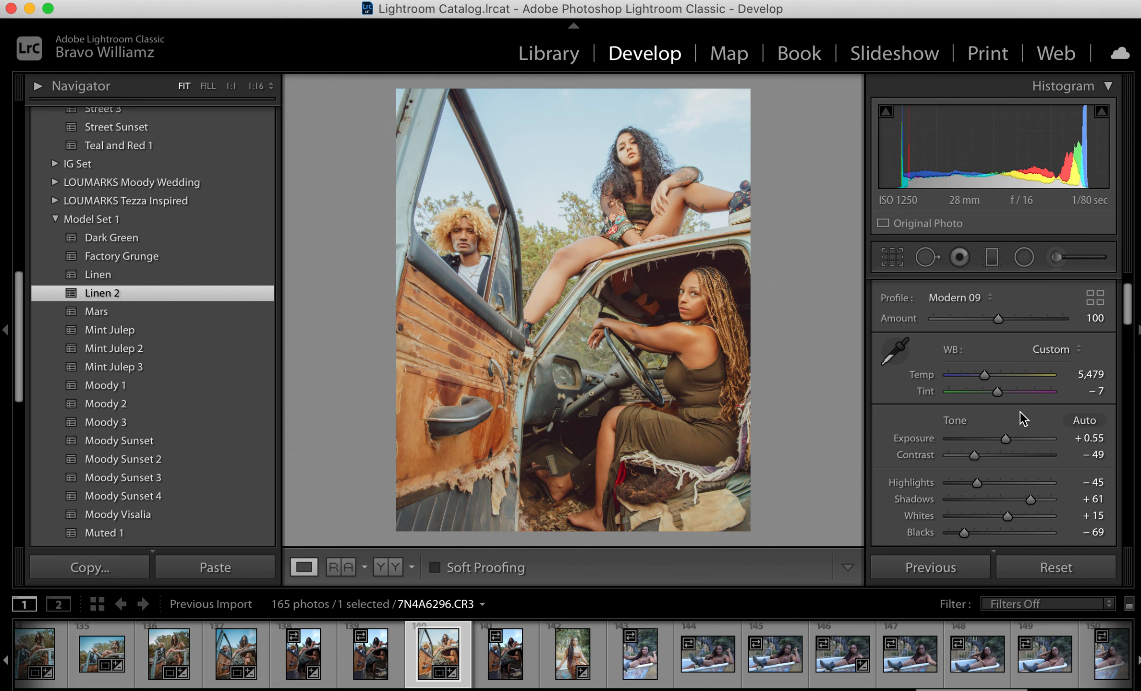
scroll(1022, 407, down, 3)
scroll(1022, 407, up, 4)
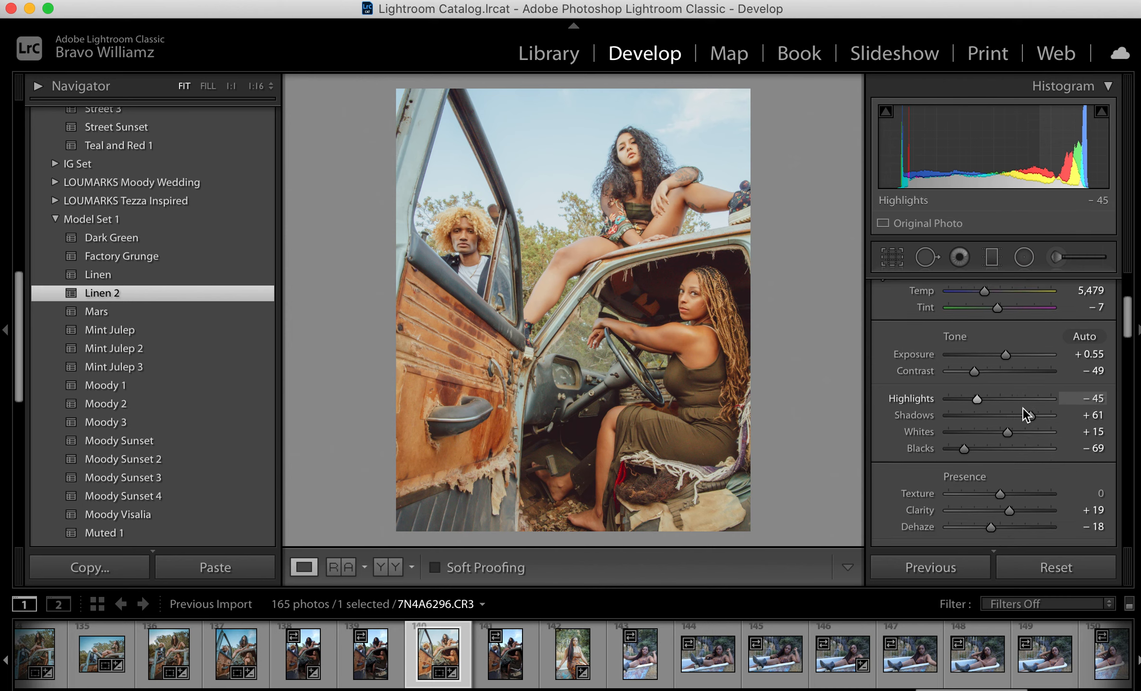
scroll(1022, 407, up, 2)
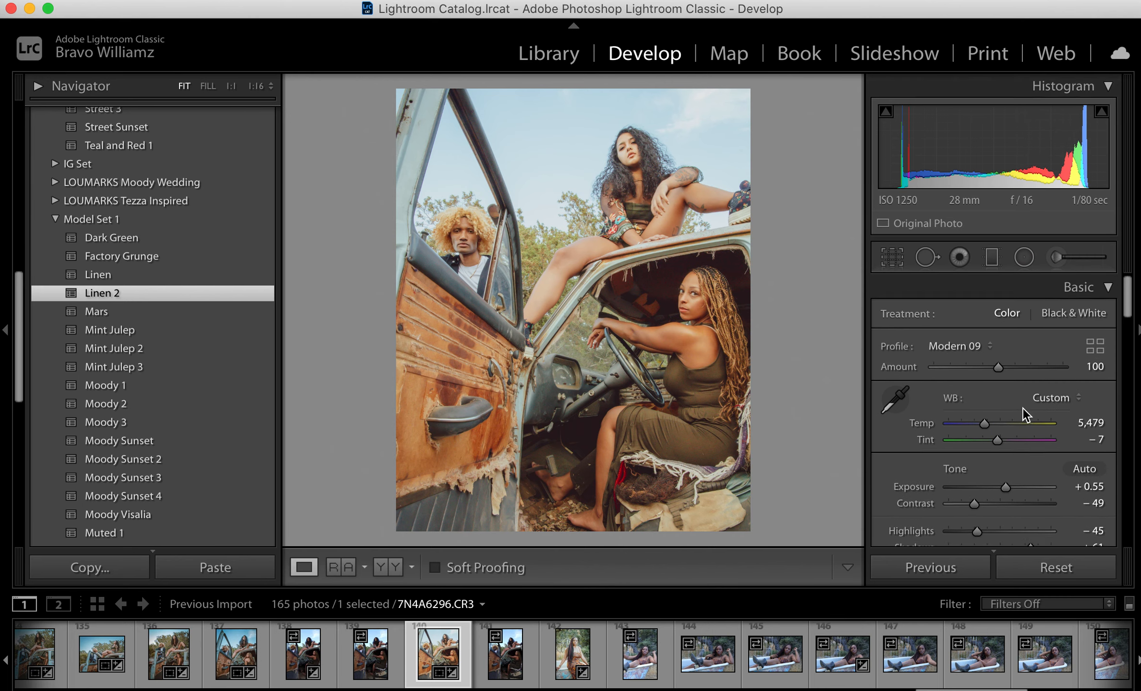
scroll(1023, 407, down, 3)
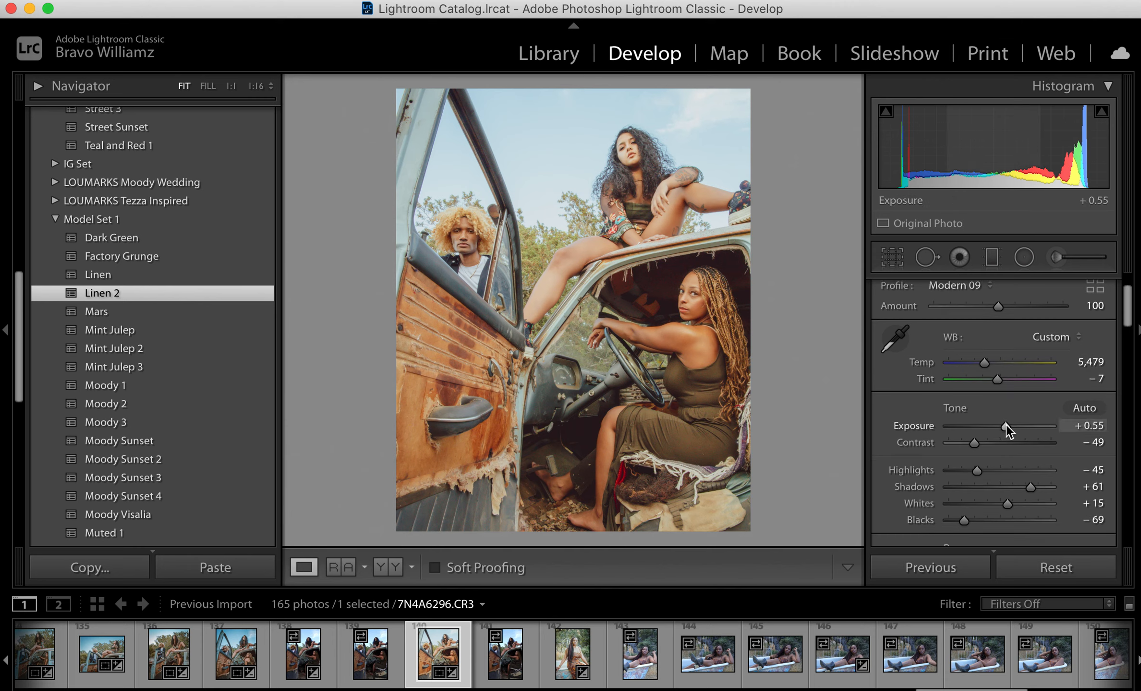
drag(1005, 424, 1000, 423)
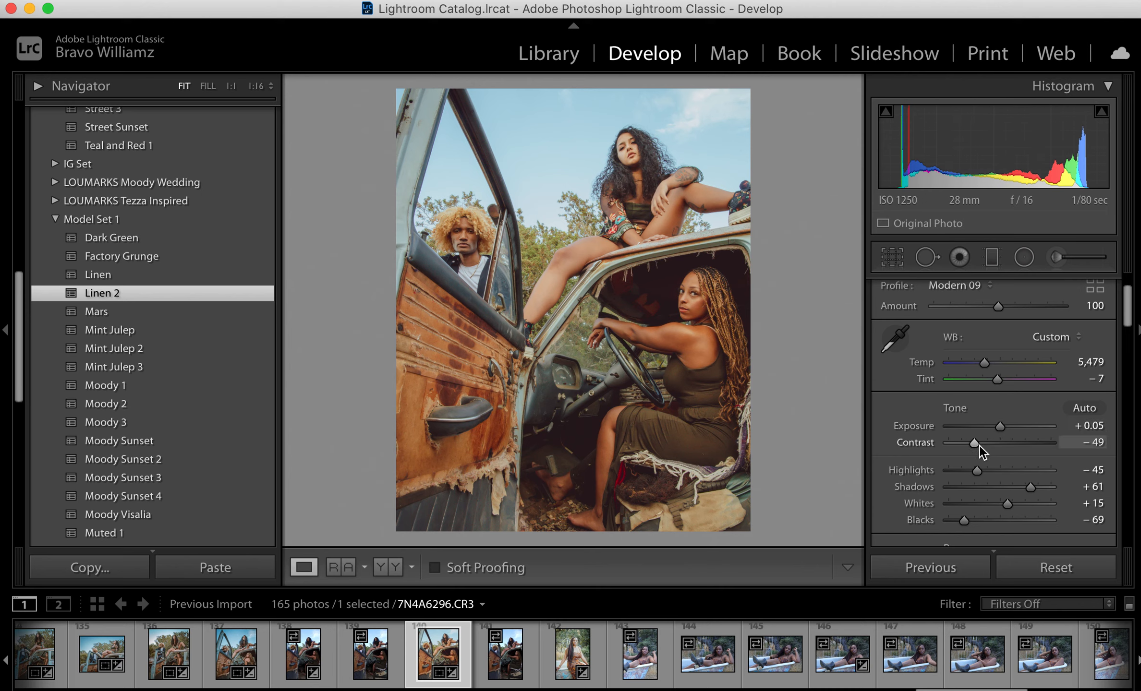
drag(977, 444, 1000, 429)
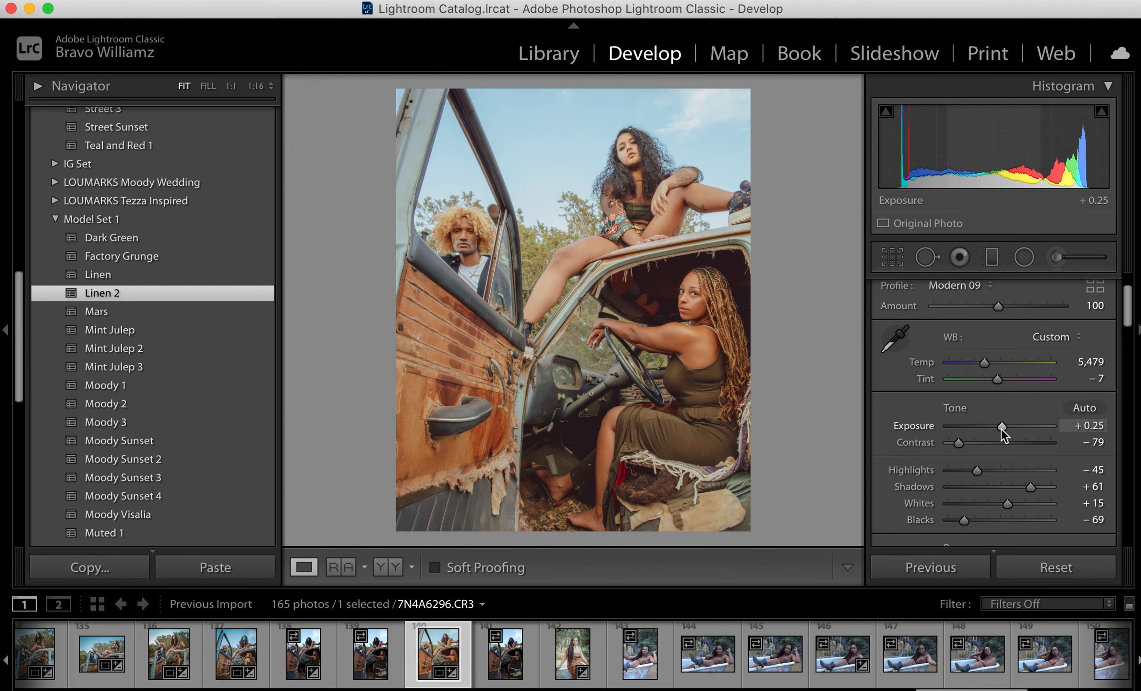
drag(1000, 429, 999, 429)
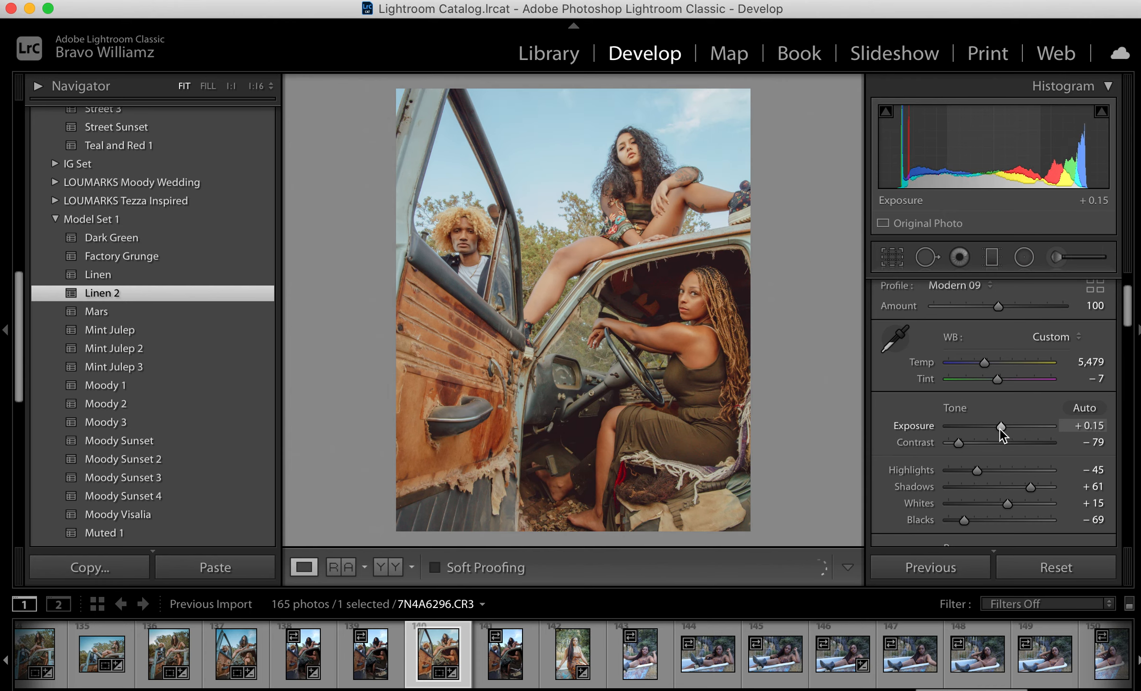
Set the tone values to Highlights −58, Shadows +69, Whites +25 and Blacks −76
scroll(1000, 429, down, 3)
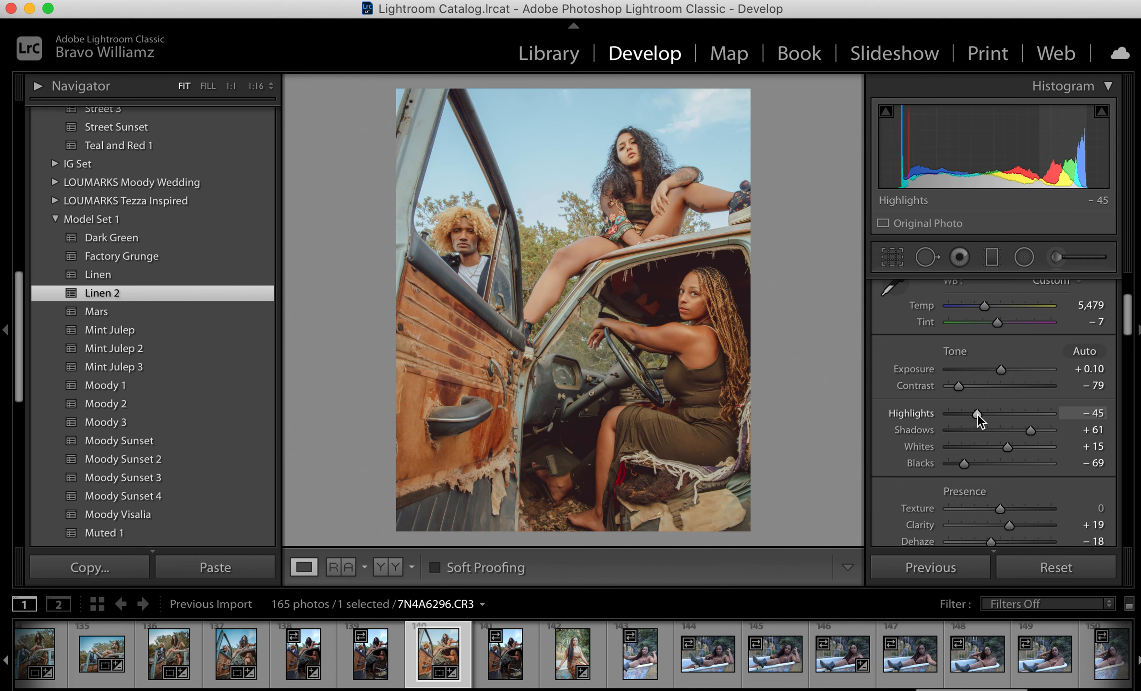
mouse_move(977, 415)
mouse_down()
mouse_move(1003, 416)
mouse_move(970, 418)
mouse_up()
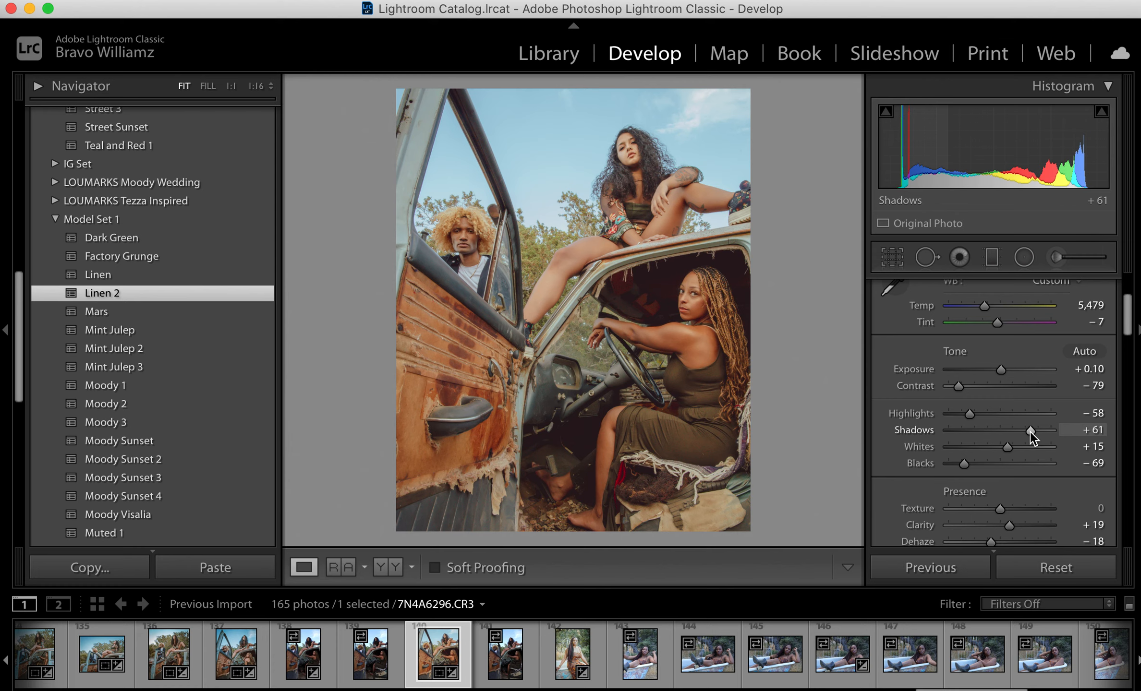
mouse_move(1030, 431)
mouse_down()
mouse_move(1020, 430)
mouse_move(1051, 430)
mouse_move(1025, 426)
mouse_move(1034, 427)
mouse_up()
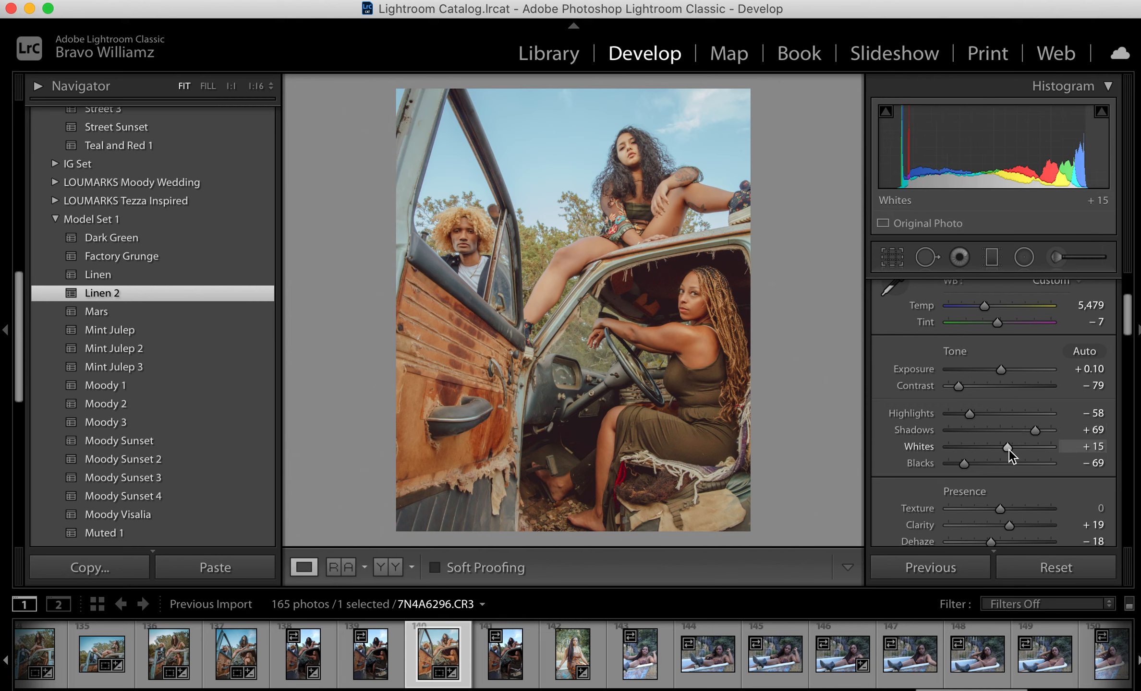
mouse_move(1009, 450)
mouse_down()
mouse_move(937, 439)
mouse_move(1109, 449)
mouse_move(996, 442)
mouse_move(1014, 442)
mouse_up()
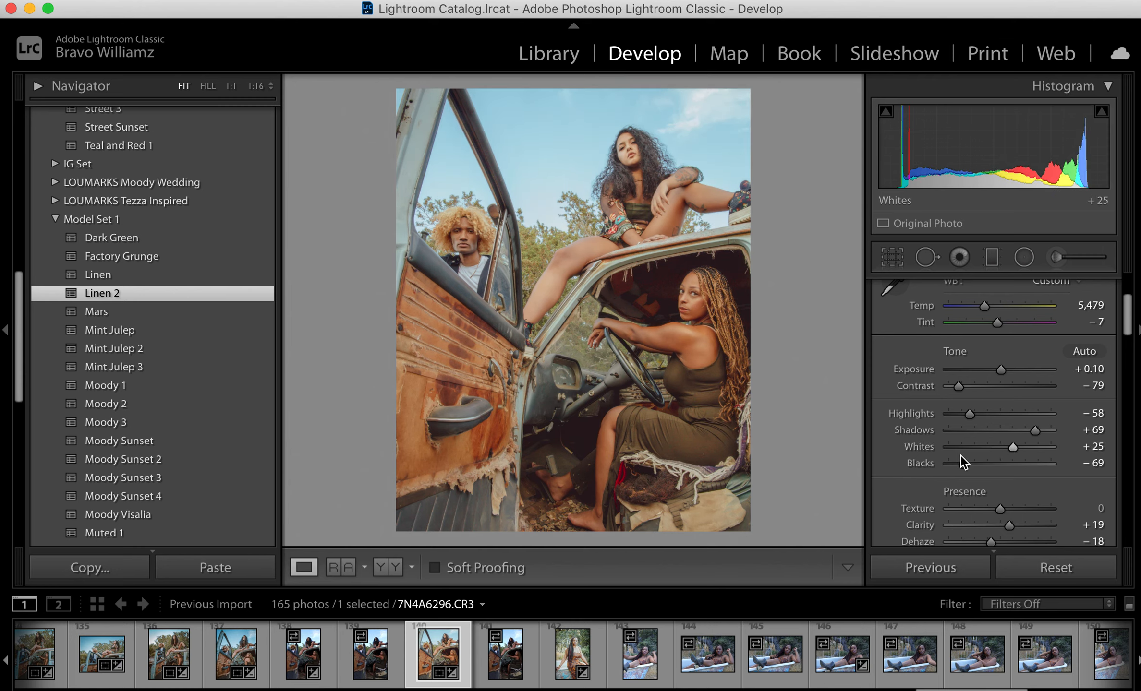
mouse_move(963, 467)
mouse_down()
mouse_move(984, 468)
mouse_move(959, 463)
mouse_up()
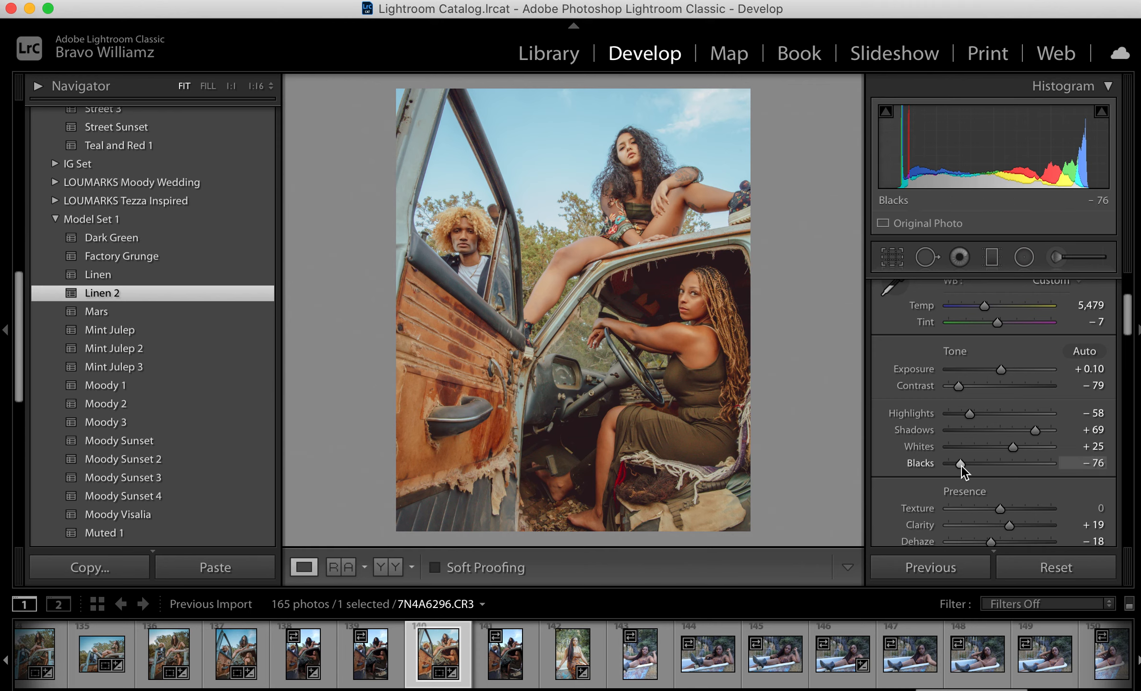
Lower the photo's Vibrance to +9
scroll(1004, 505, down, 5)
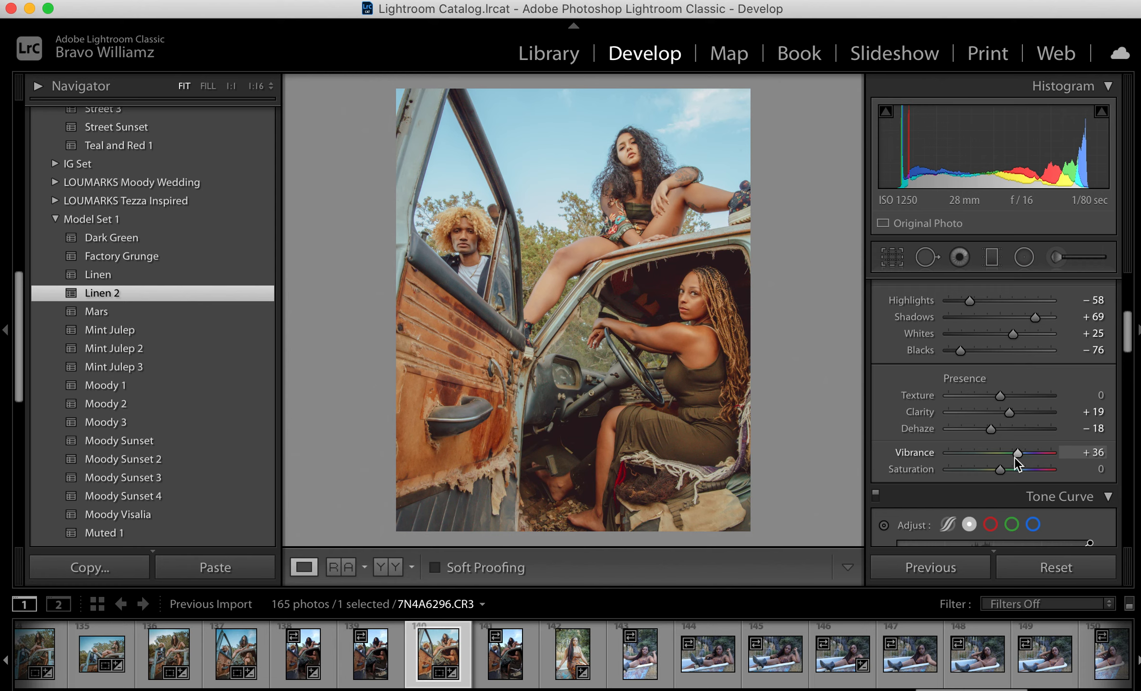
mouse_move(1019, 451)
mouse_down()
mouse_move(1056, 459)
mouse_move(1004, 461)
mouse_up()
drag(1005, 461, 1006, 462)
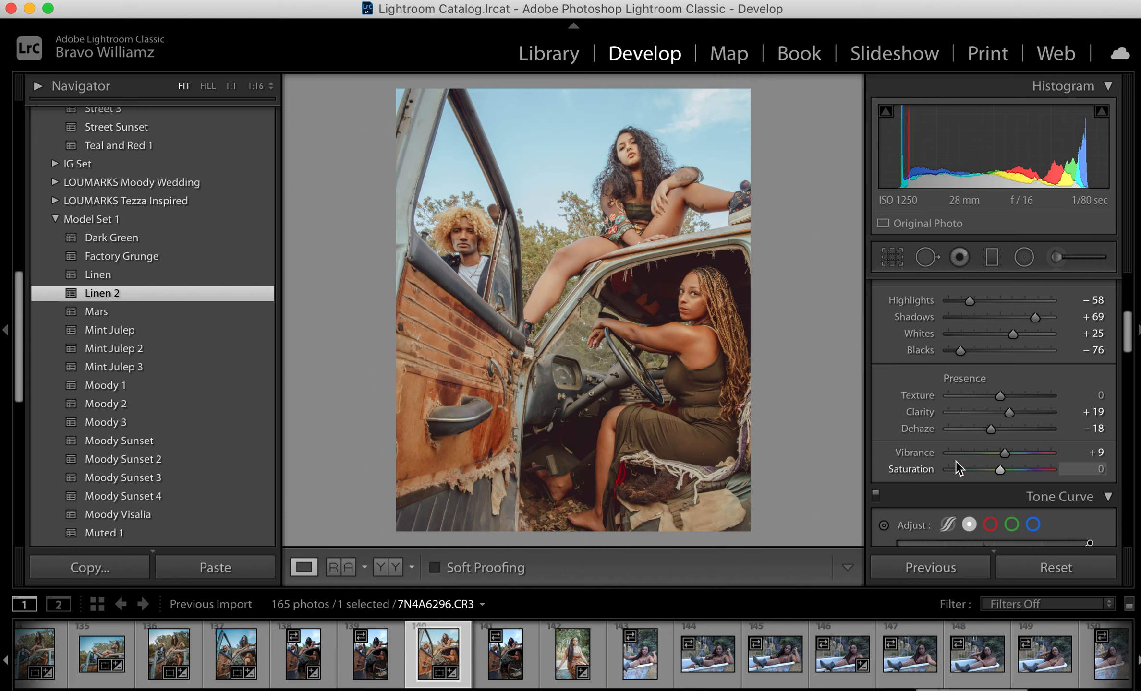
Examine the faces and skin tones of the three models up close, one after another
click(689, 304)
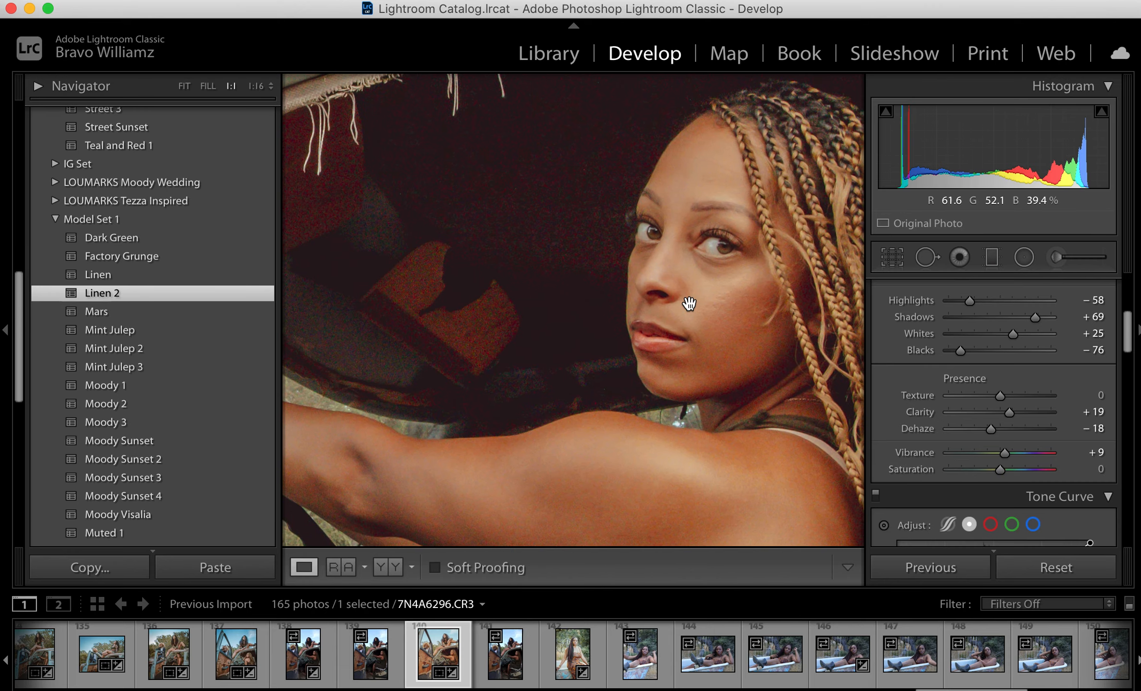
click(689, 304)
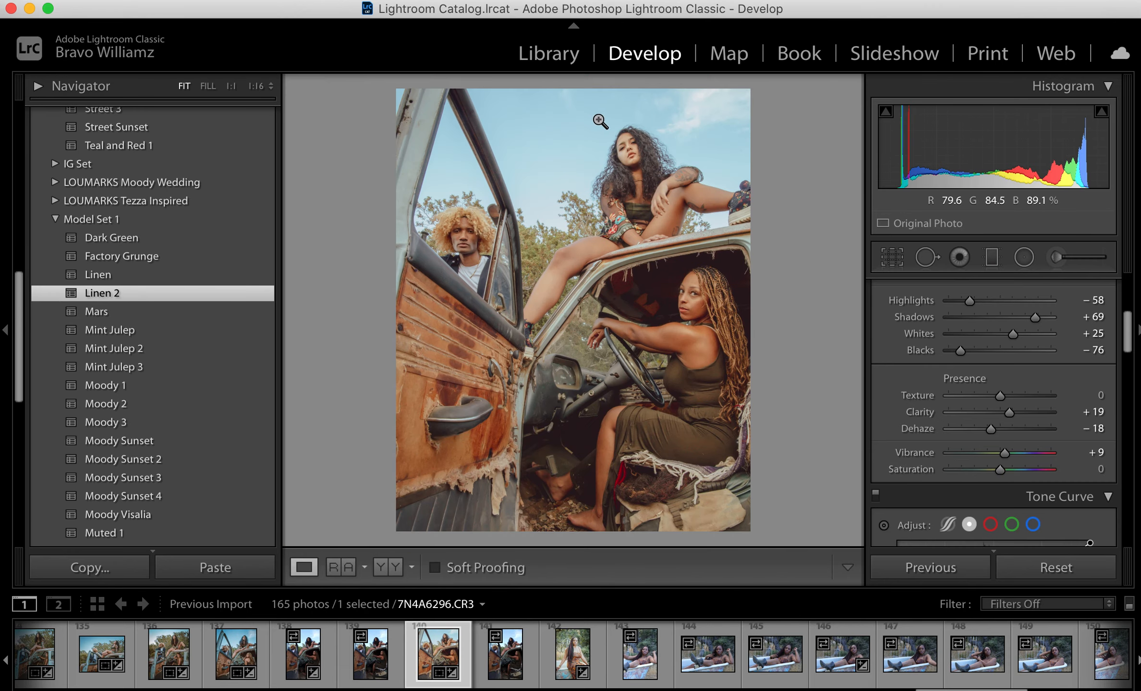
click(634, 148)
click(634, 148)
click(480, 241)
click(480, 240)
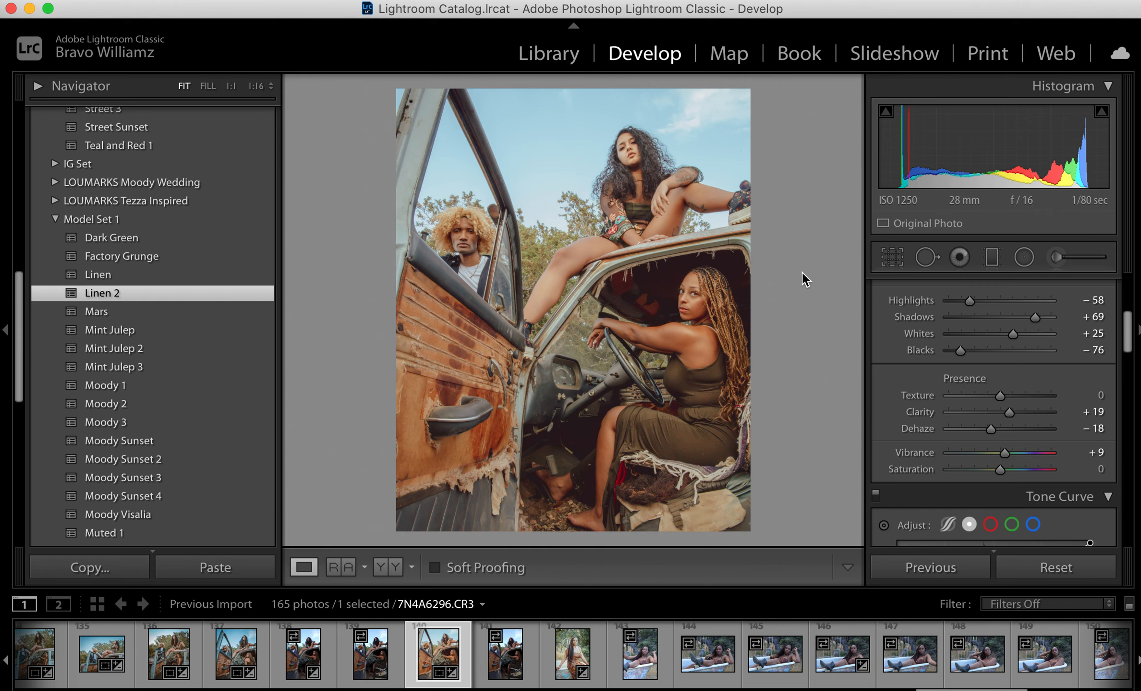
On the tone curve, raise the black point to output 19 and move the shadow point to input 62, output 60
scroll(1037, 465, down, 3)
scroll(1036, 464, down, 10)
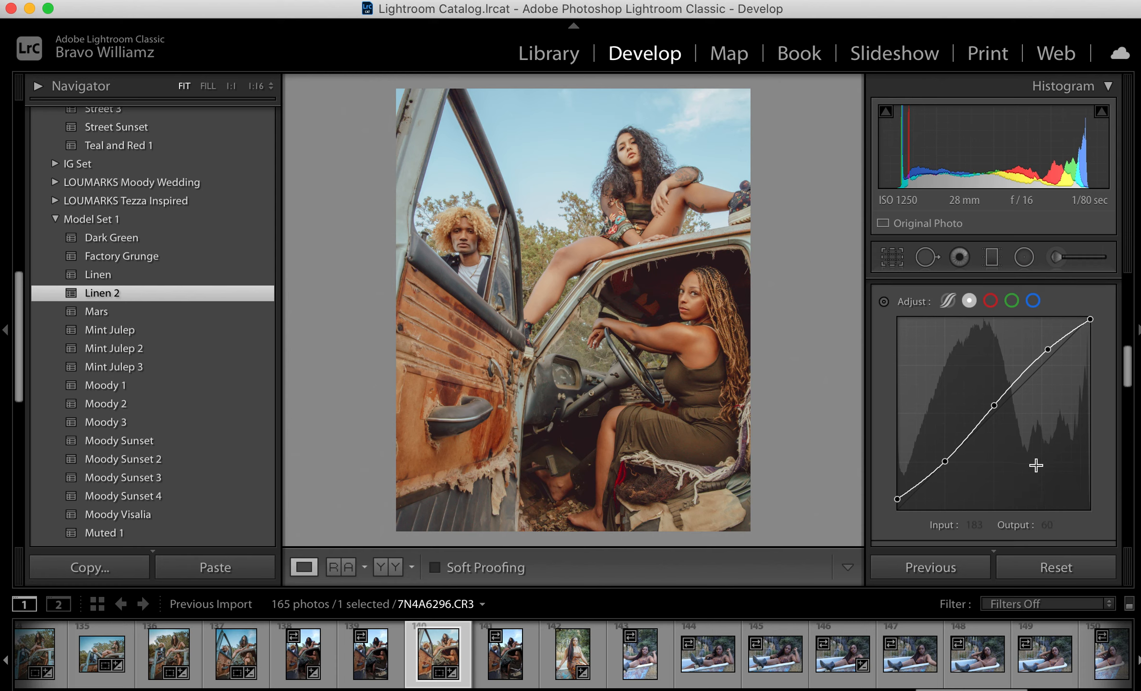
scroll(1036, 465, down, 1)
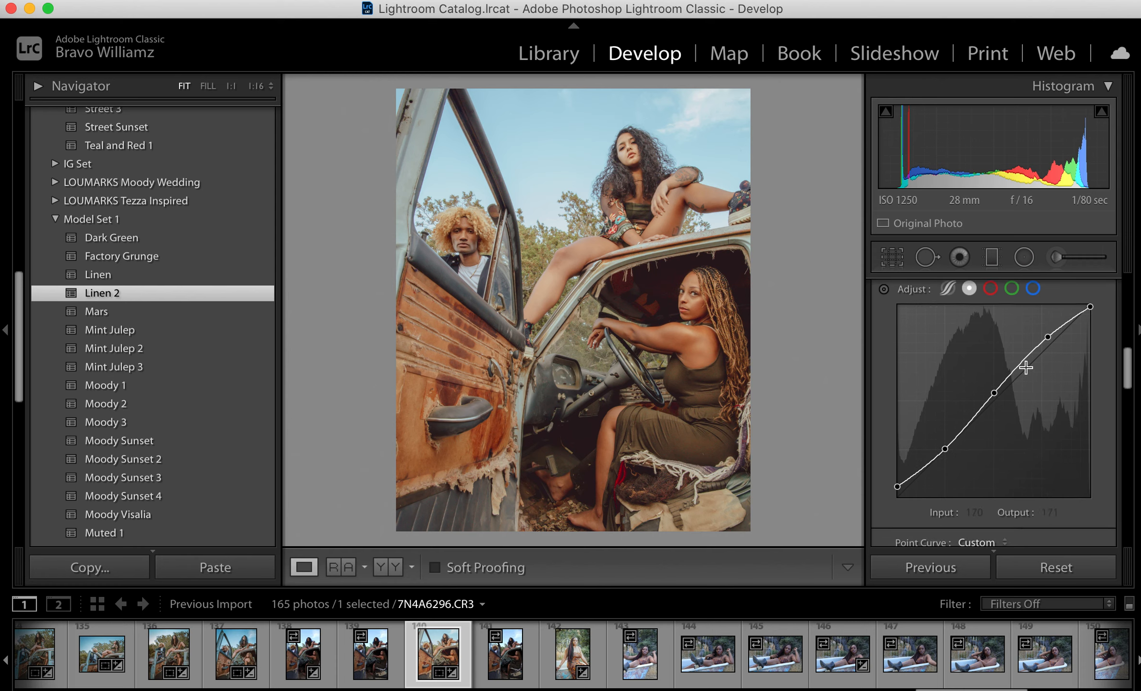
scroll(1025, 369, up, 2)
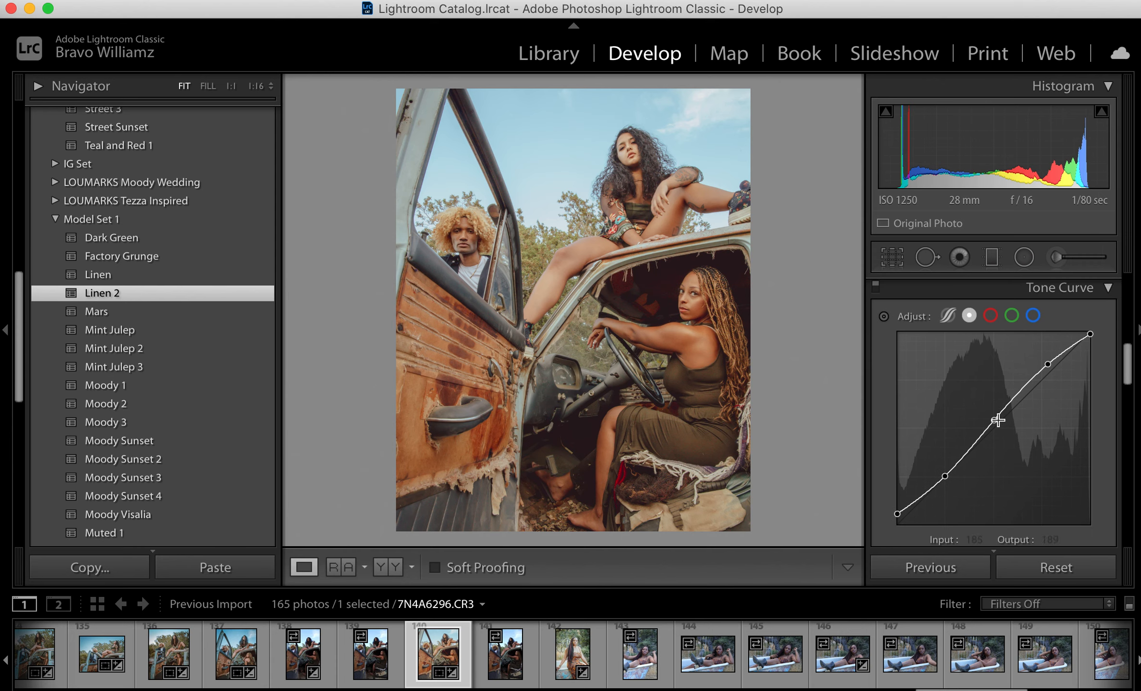
click(898, 516)
drag(898, 517, 876, 508)
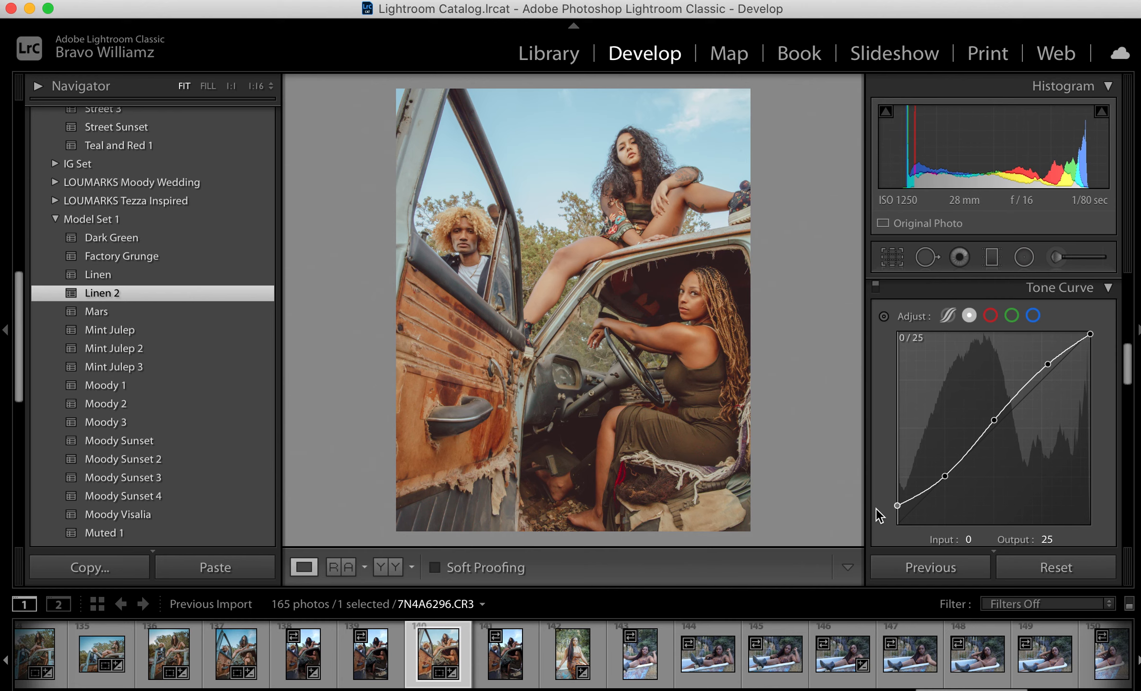
drag(875, 509, 893, 509)
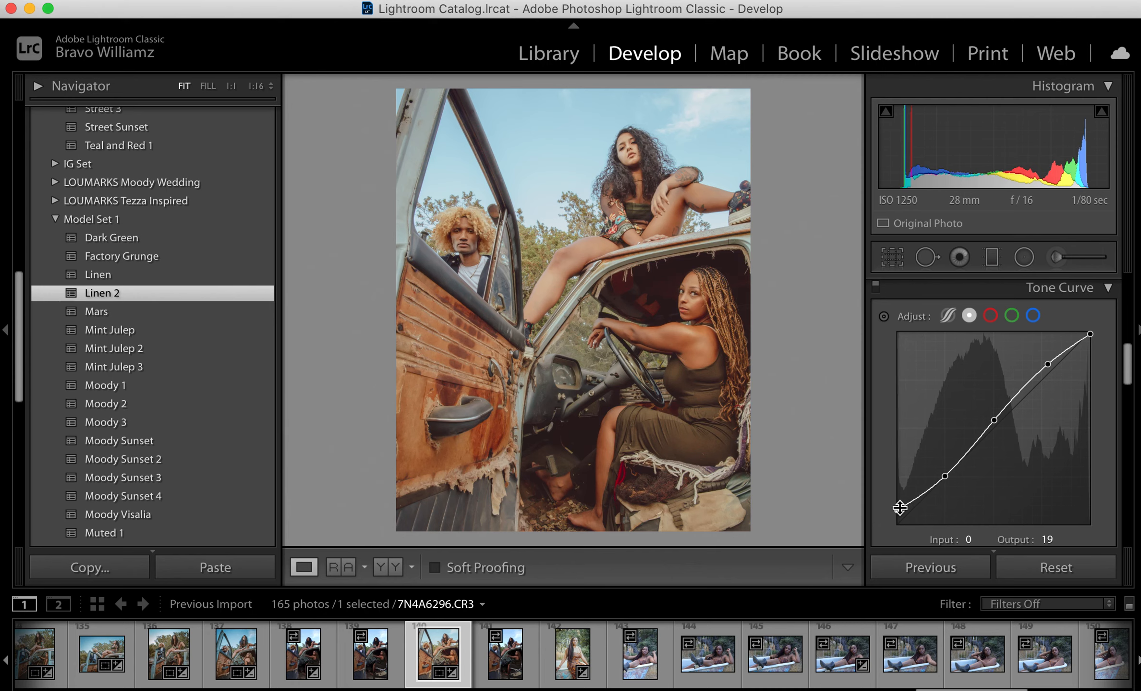
drag(946, 480, 945, 481)
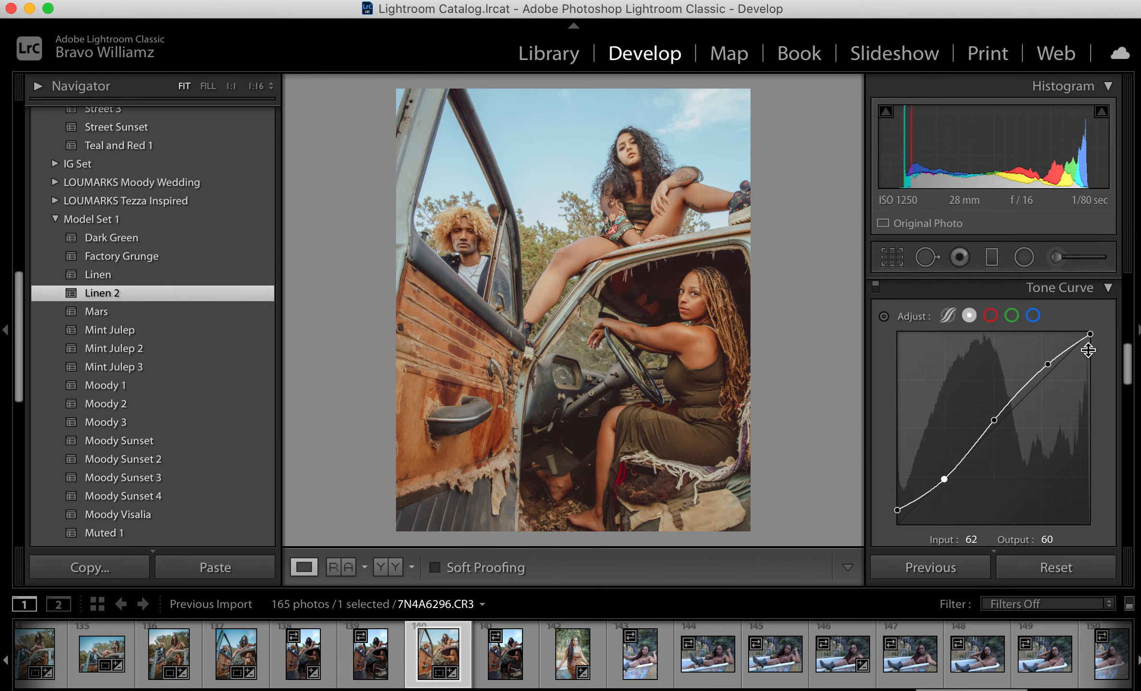
Move the highlight point of the tone curve to input 196, output 217
click(1049, 363)
drag(1050, 365, 1048, 361)
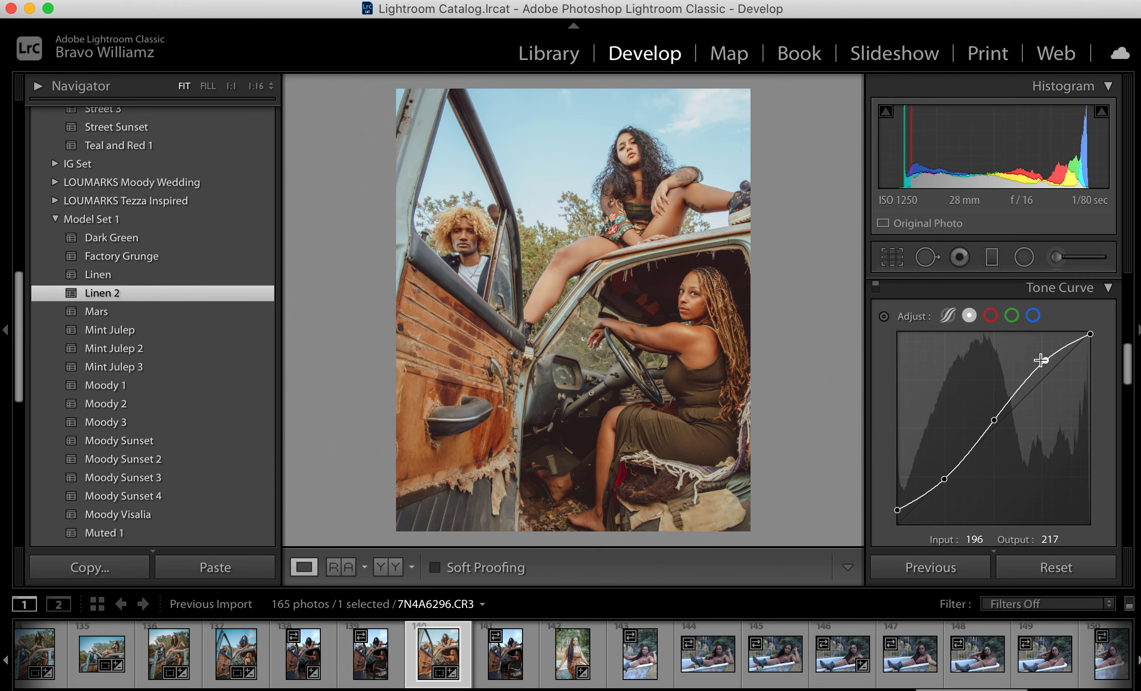
Shift the Blue hue of the truck photo to +3 in the HSL adjustments
scroll(1051, 406, down, 4)
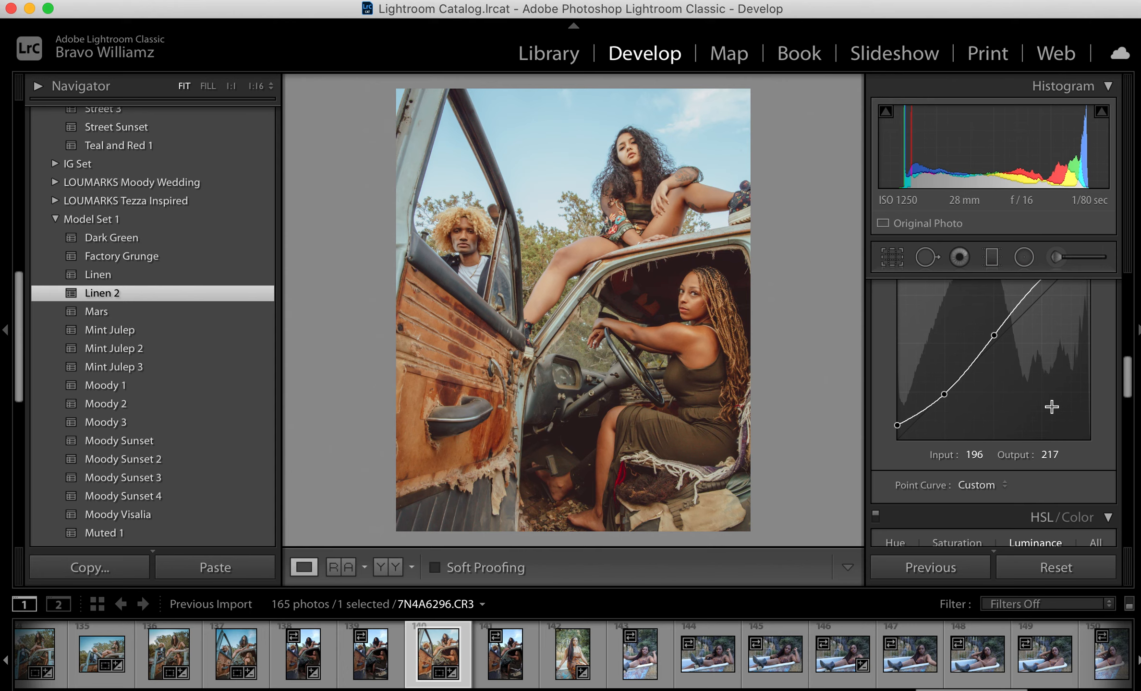
scroll(1052, 406, down, 8)
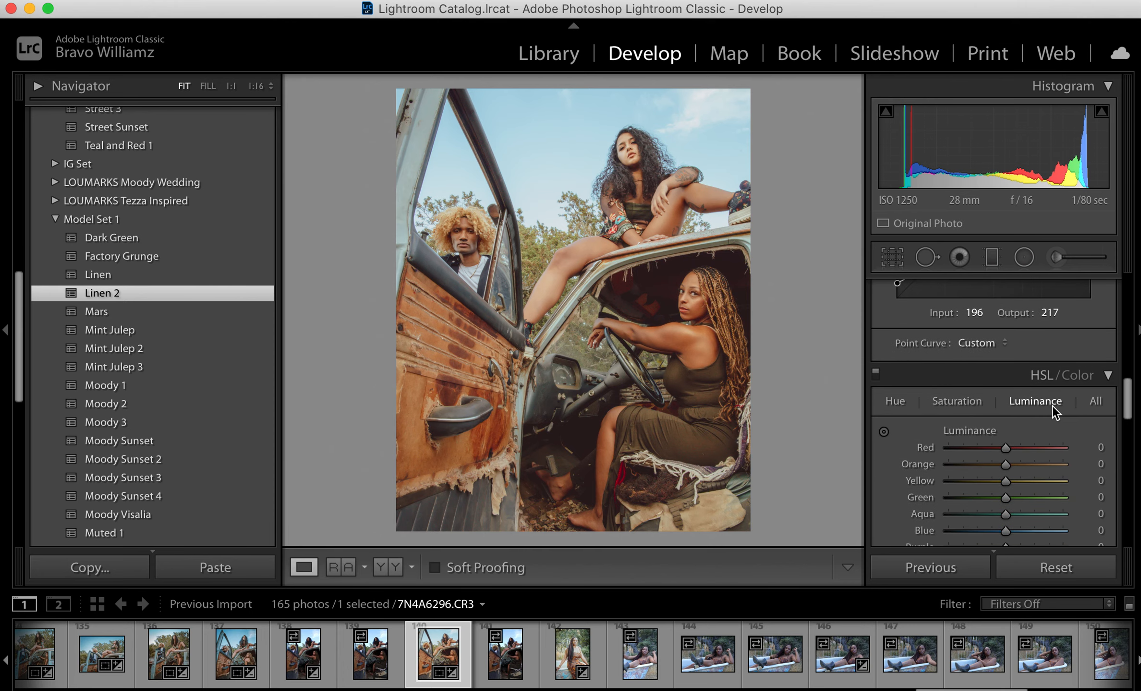
scroll(1042, 391, down, 2)
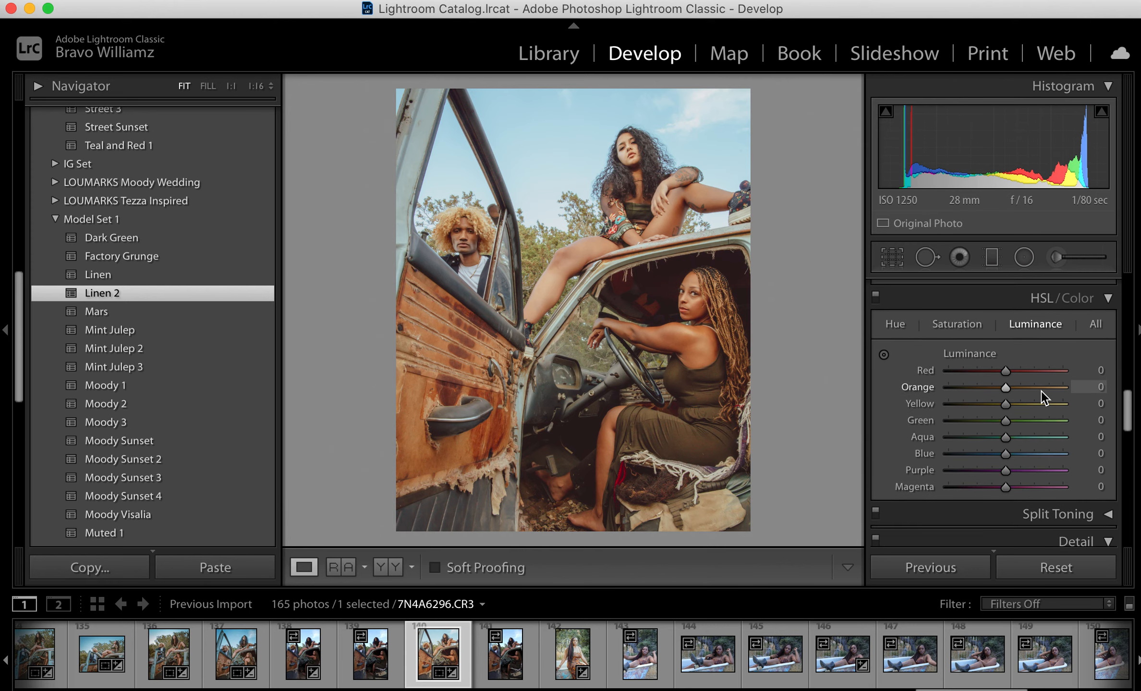
click(957, 317)
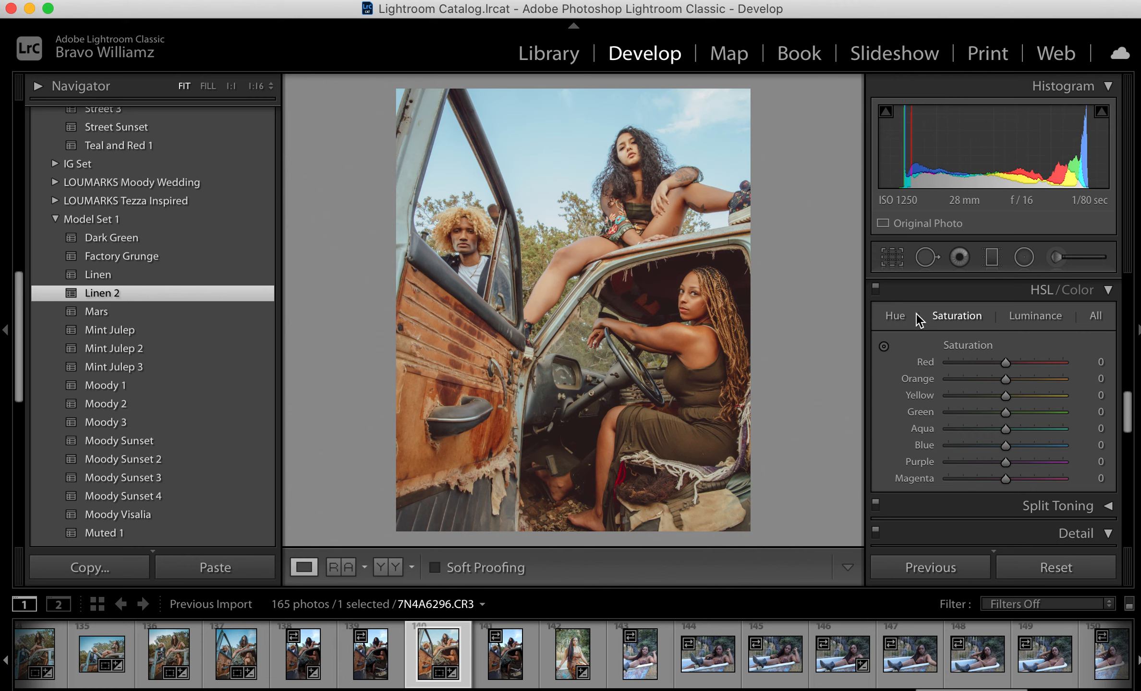
click(936, 319)
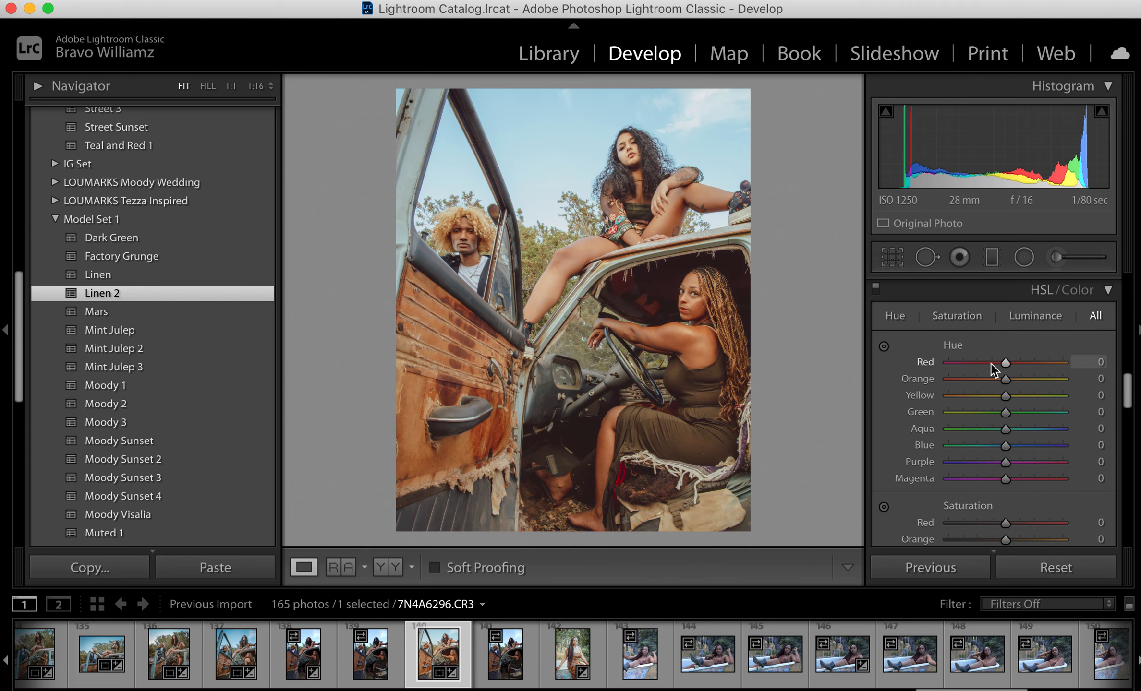
mouse_move(1006, 445)
mouse_down()
mouse_move(1031, 440)
mouse_move(983, 439)
mouse_move(1007, 442)
mouse_up()
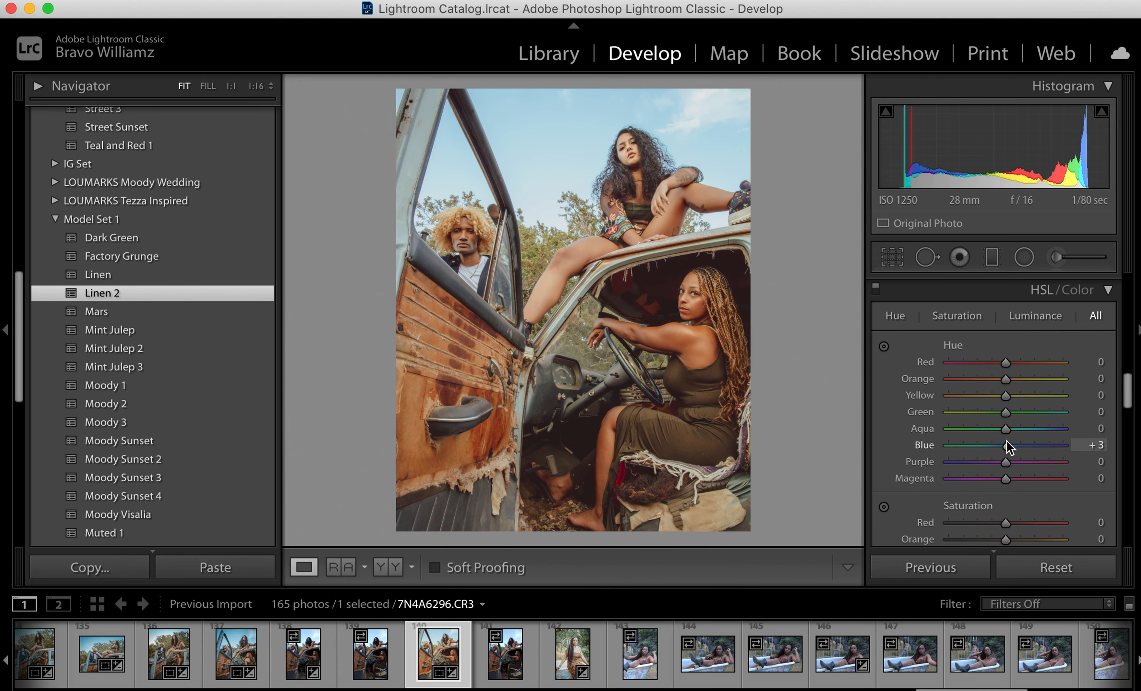
Raise the HSL saturation of Aqua to +46 and of Blue to +58
click(969, 309)
click(1014, 318)
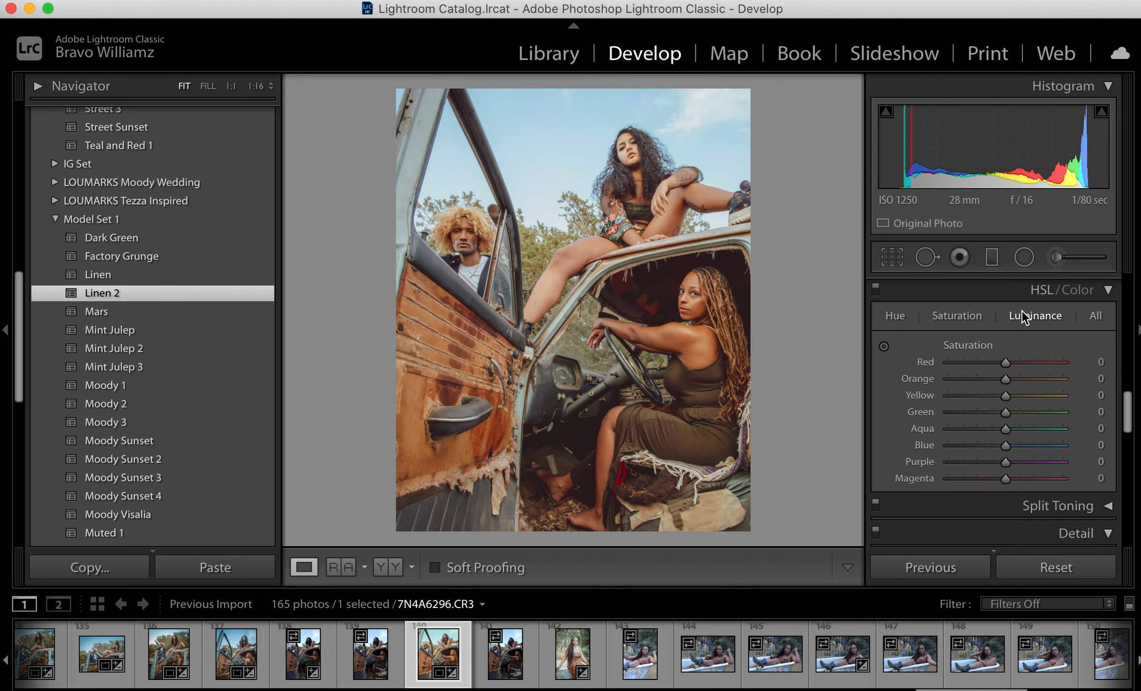
click(967, 316)
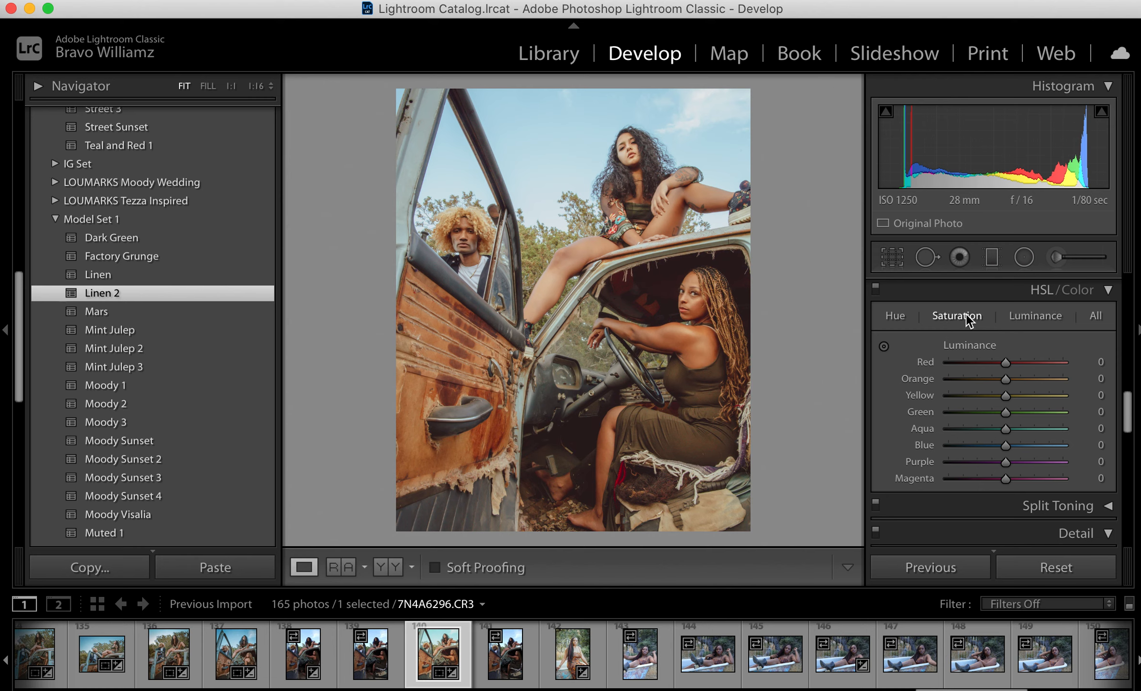
drag(1006, 444, 1035, 446)
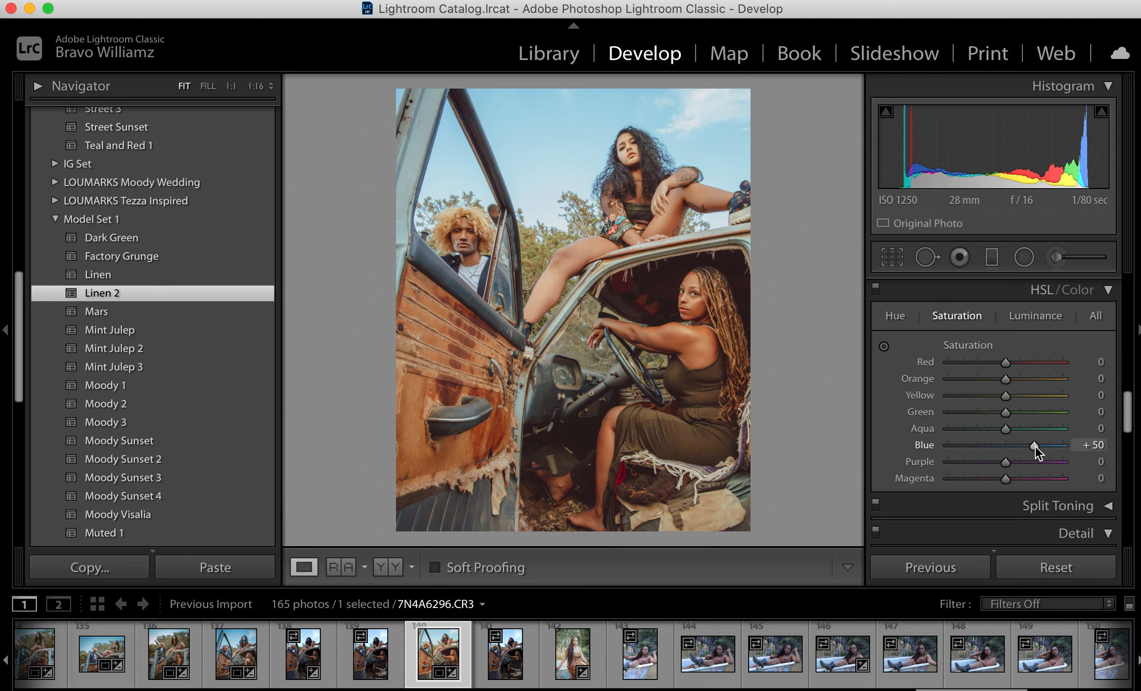
drag(1006, 426, 1032, 416)
drag(1034, 445, 1039, 445)
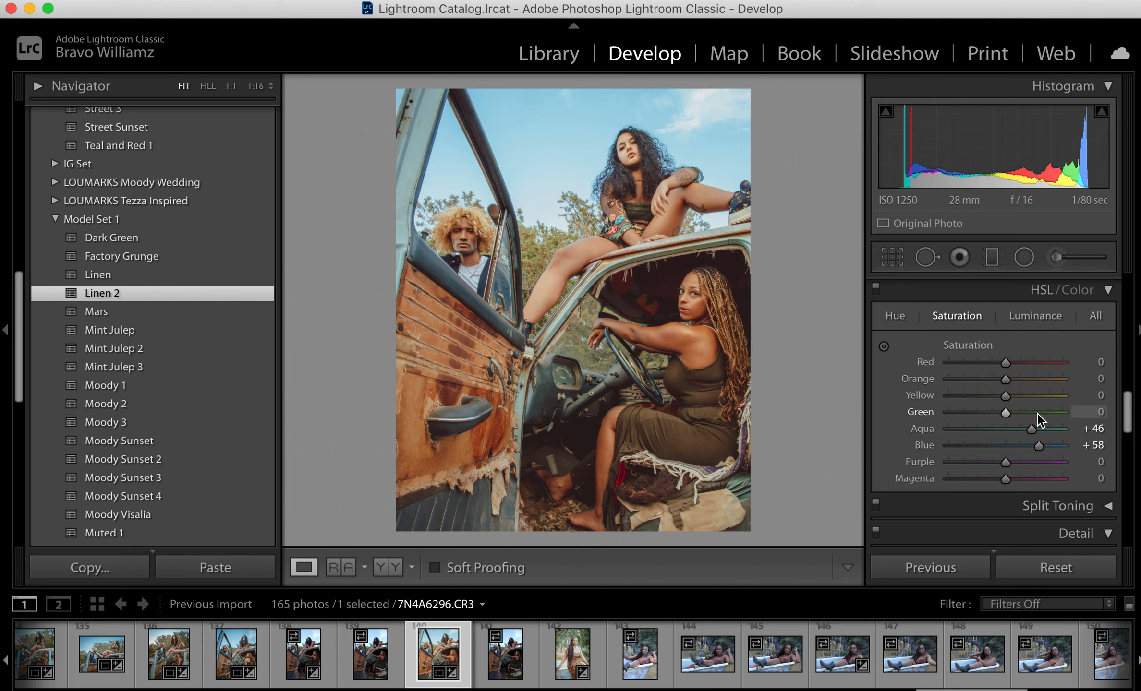
Set the sharpening Amount to 53 and Masking to 36, and check the woman at the steering wheel up close
scroll(1037, 413, down, 5)
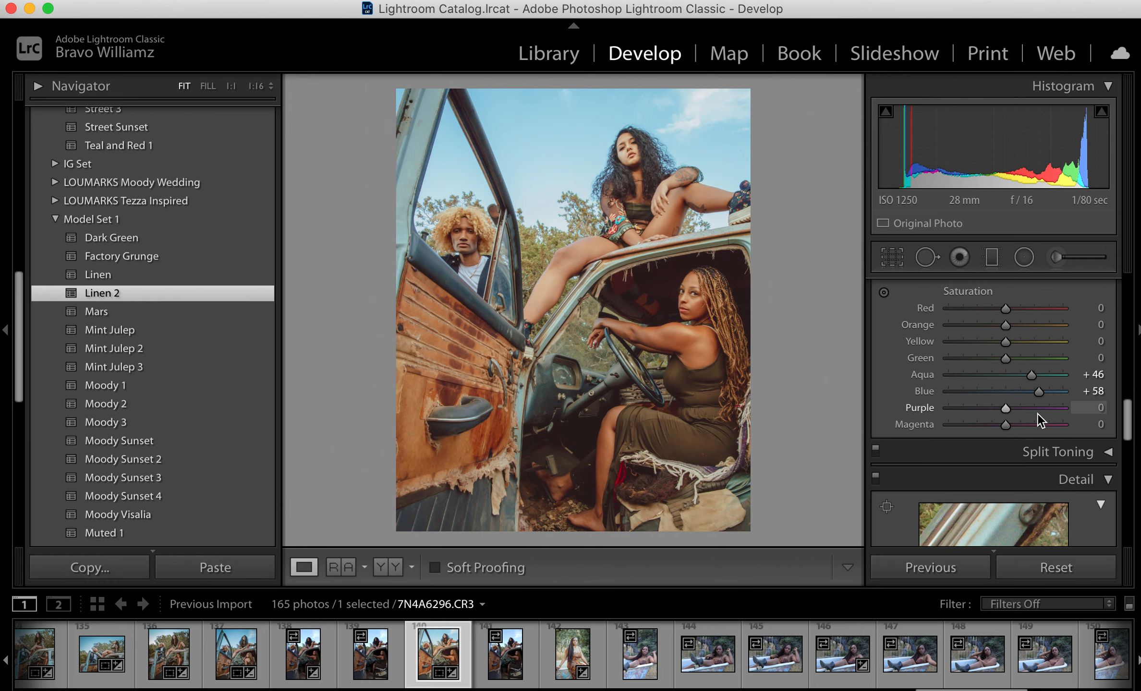
scroll(1038, 420, down, 3)
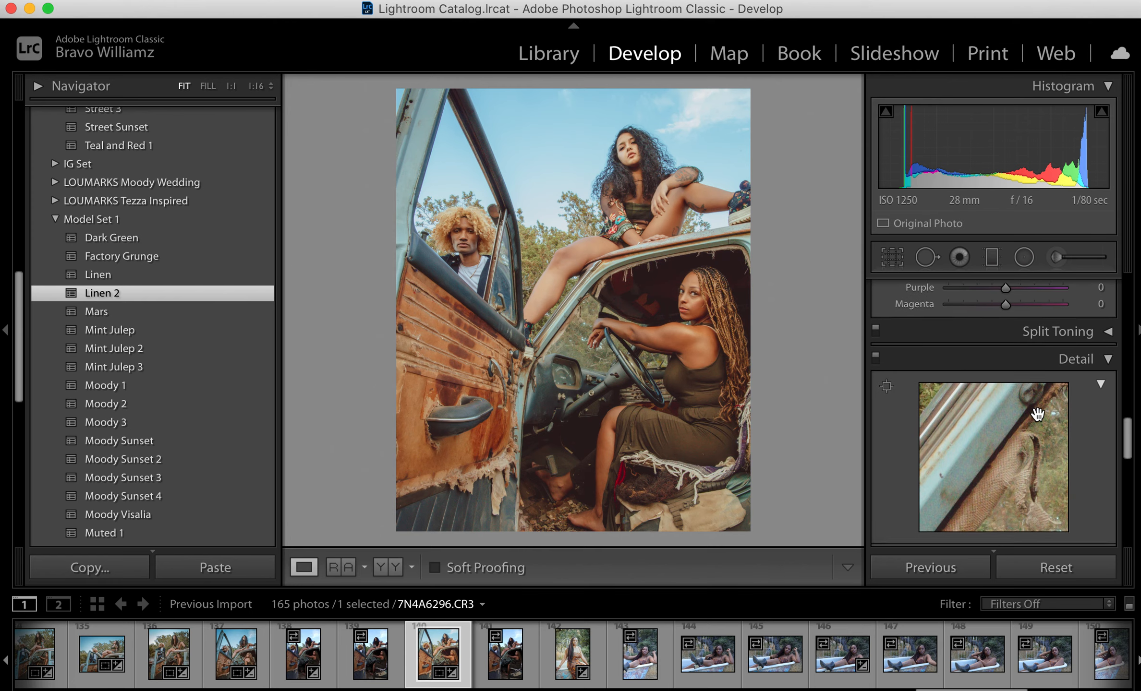
scroll(1037, 414, down, 5)
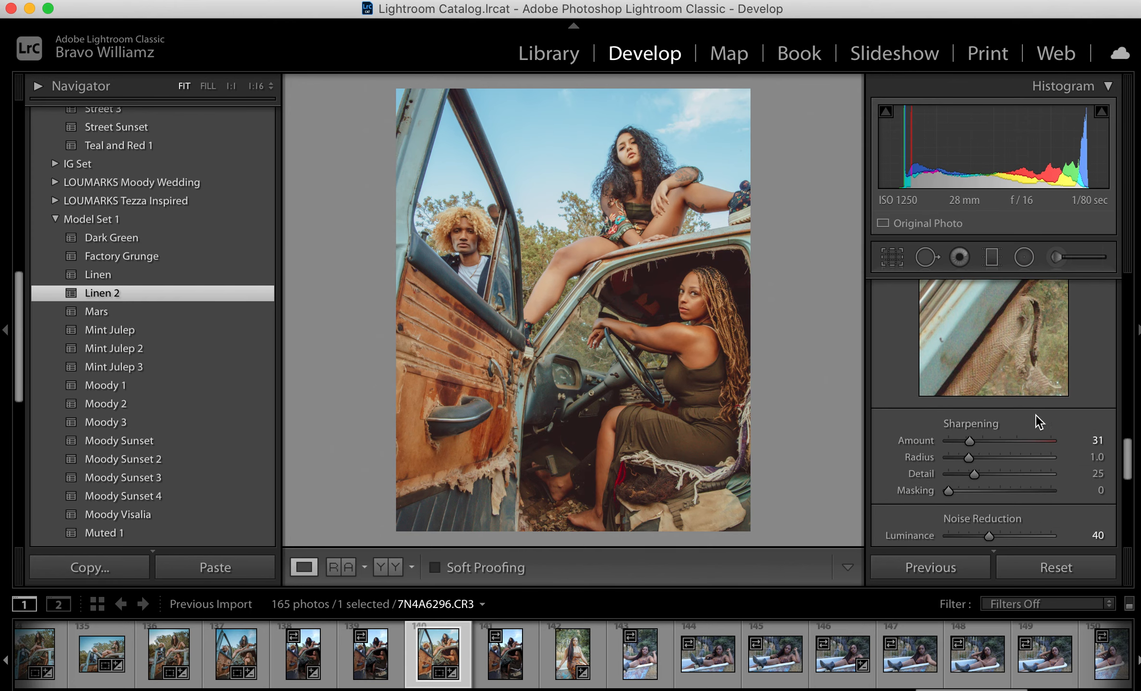
drag(971, 443, 985, 443)
drag(978, 490, 985, 492)
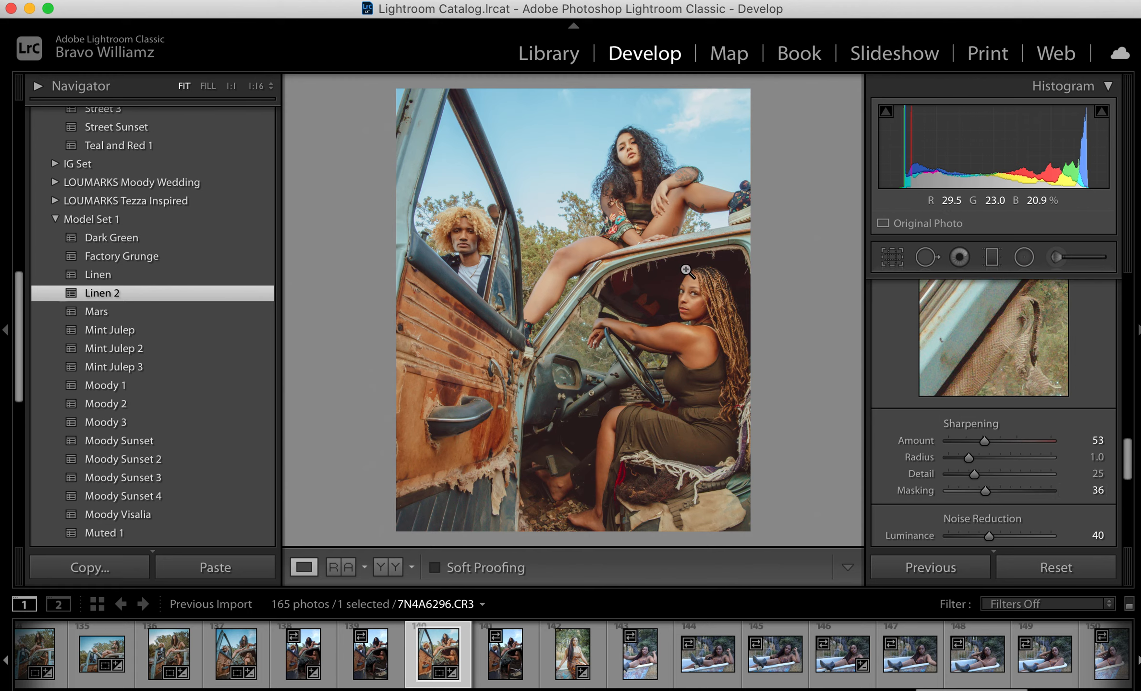
click(682, 300)
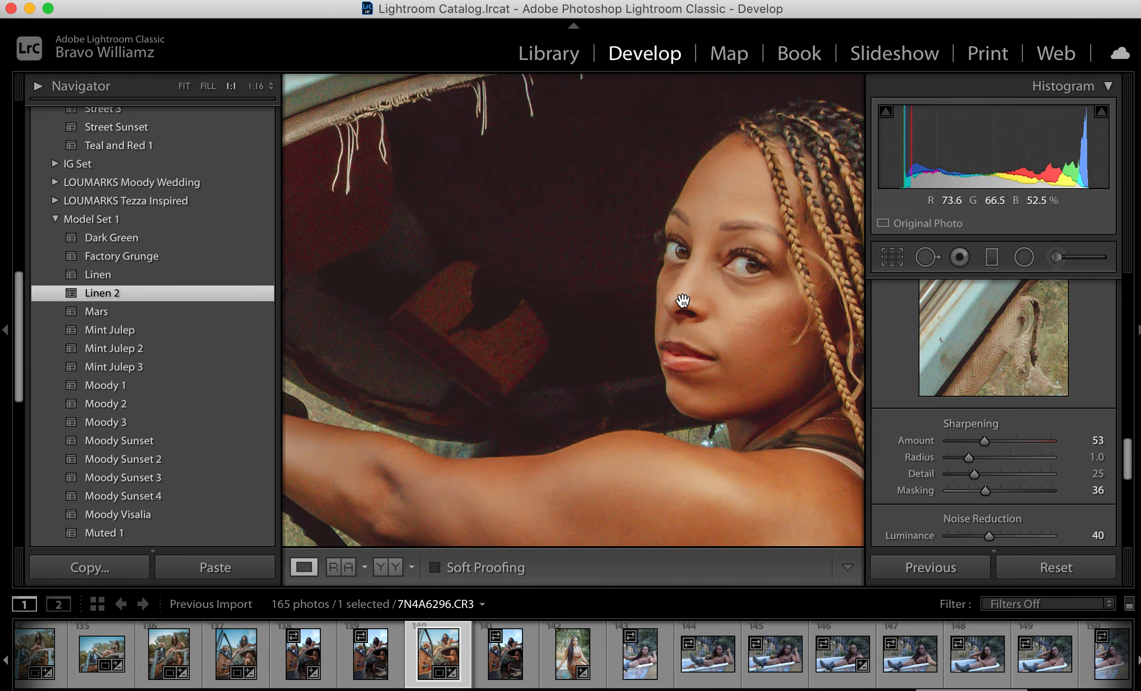
click(682, 301)
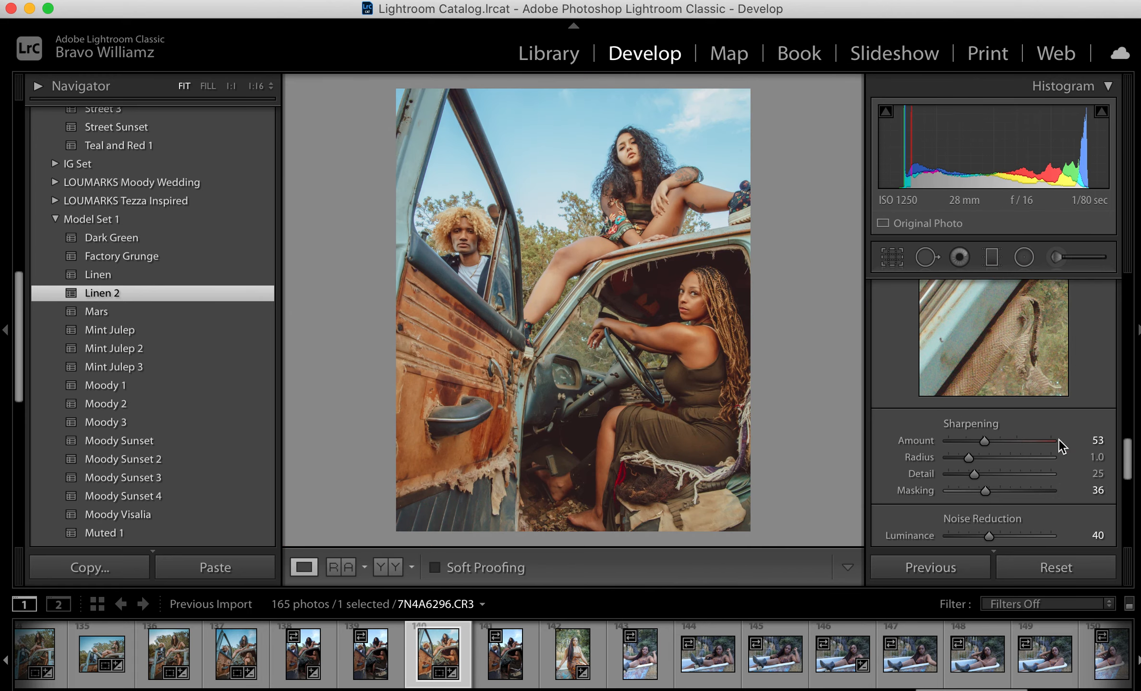
Set the noise reduction Luminance to 43 and Color to 29, checking the dark truck interior up close
scroll(1024, 462, down, 5)
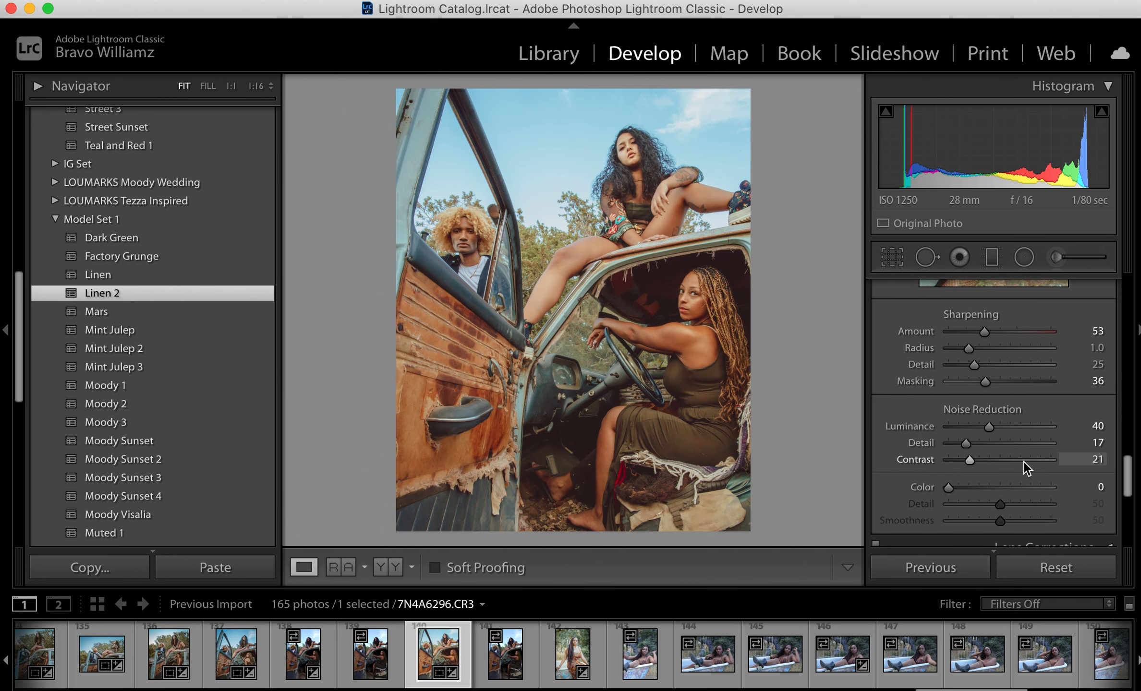
scroll(1023, 462, down, 1)
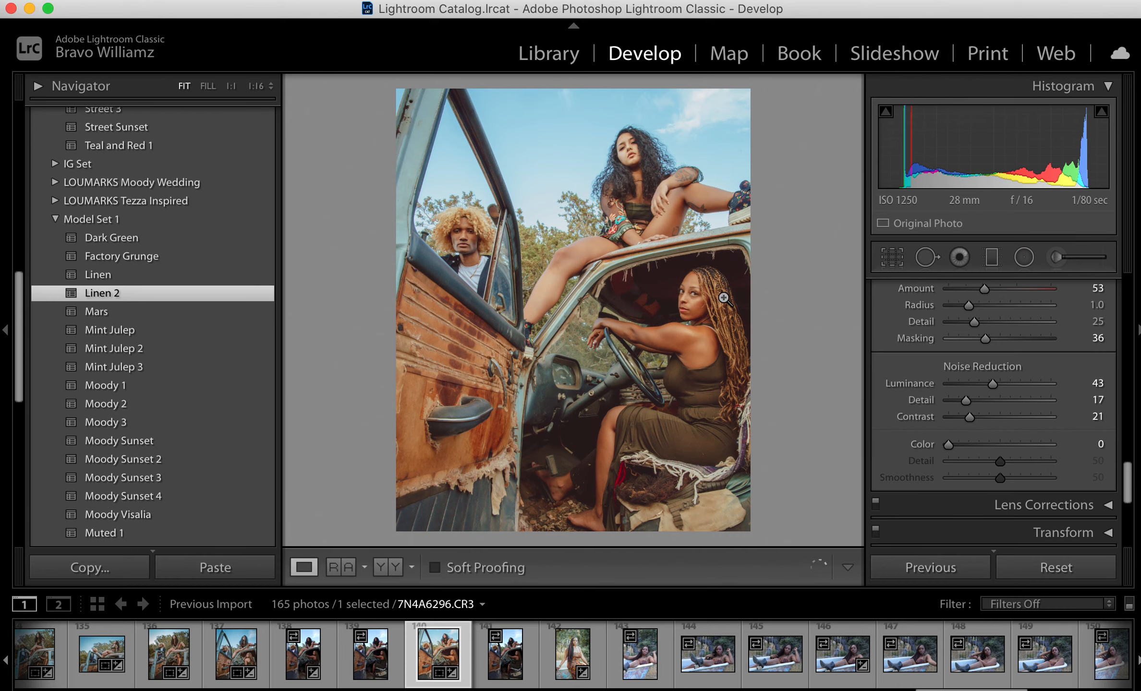
click(667, 299)
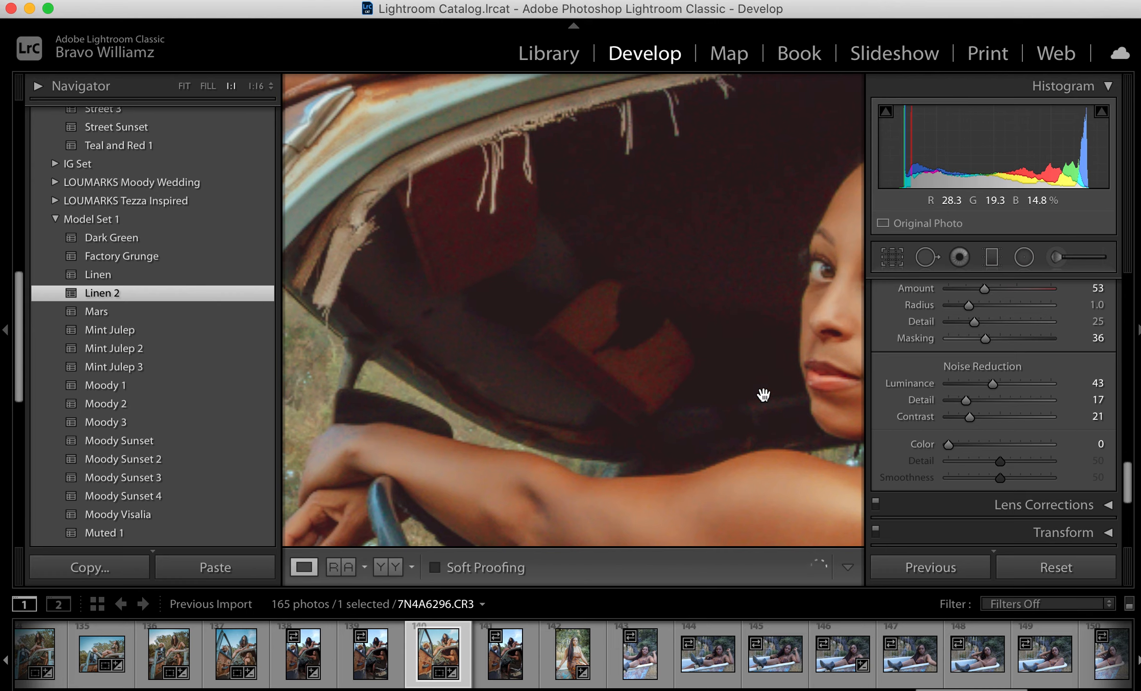
drag(949, 445, 979, 444)
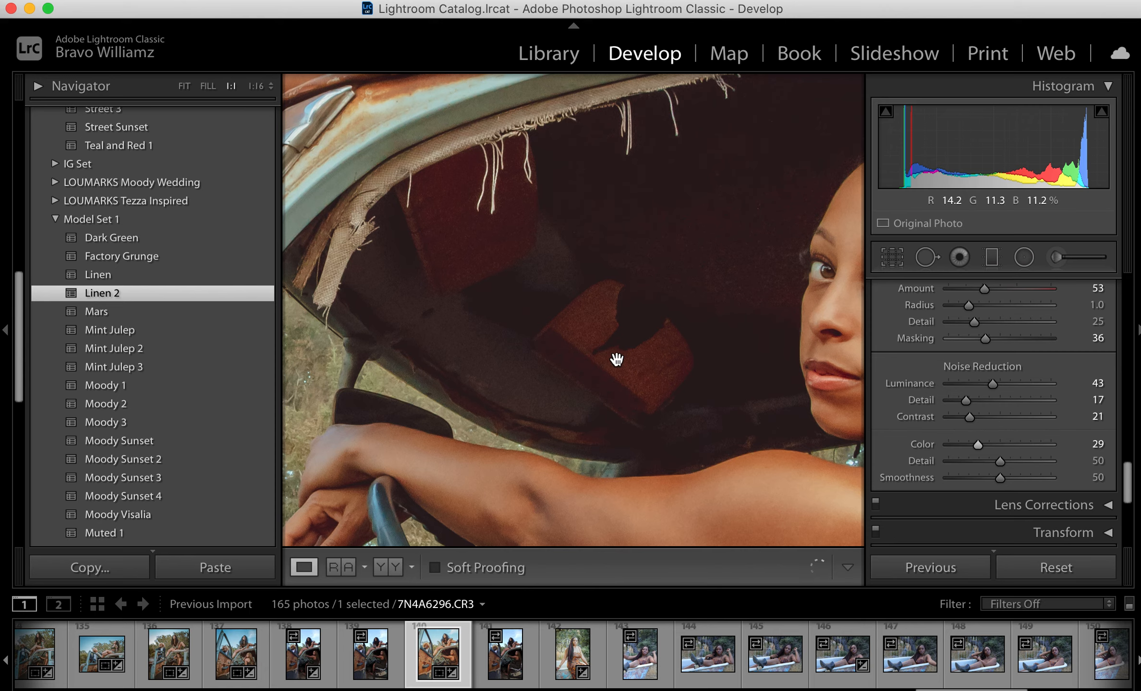
click(608, 334)
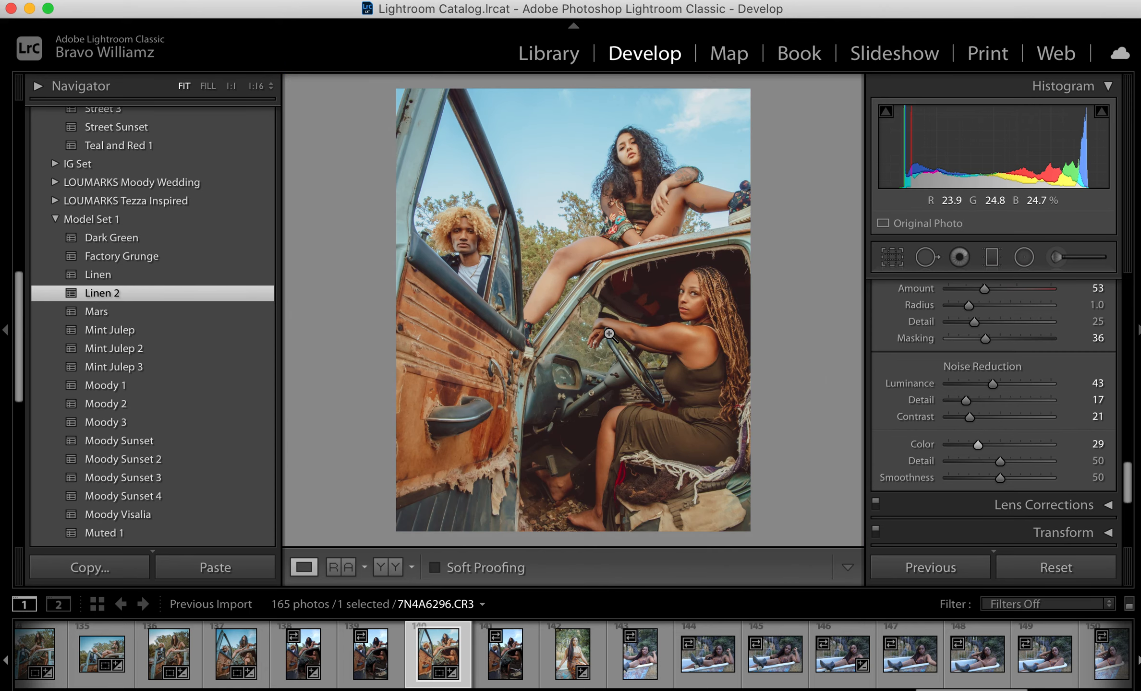
Examine the faces of the man behind the truck door and the woman on the roof at full size
click(462, 234)
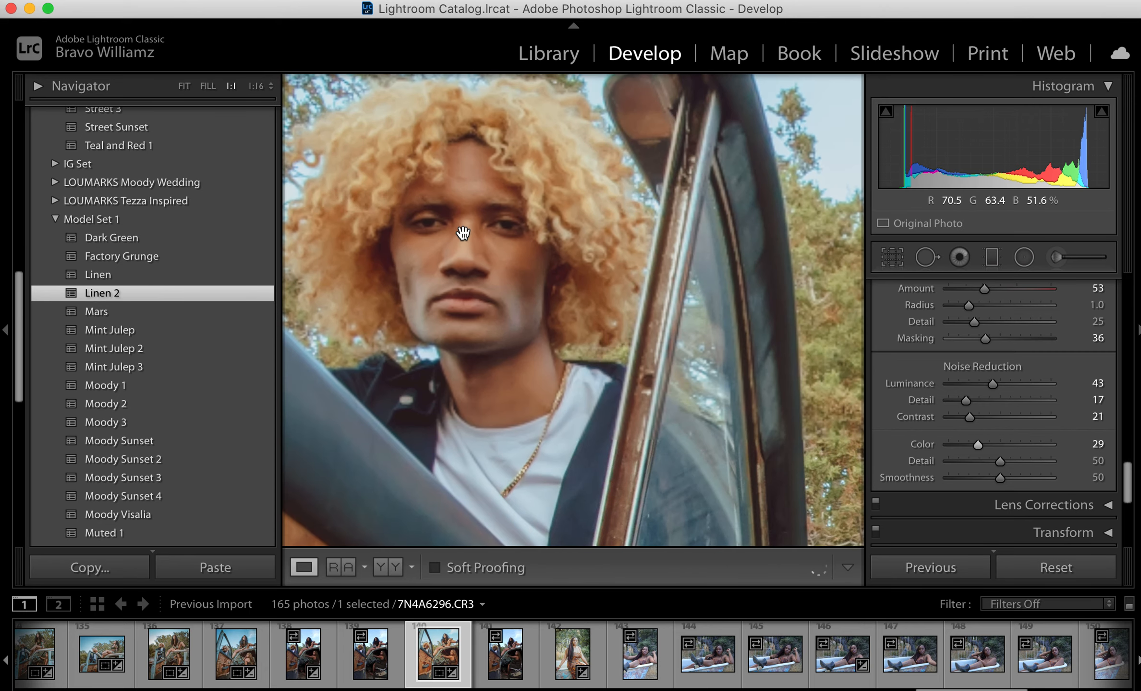
click(462, 233)
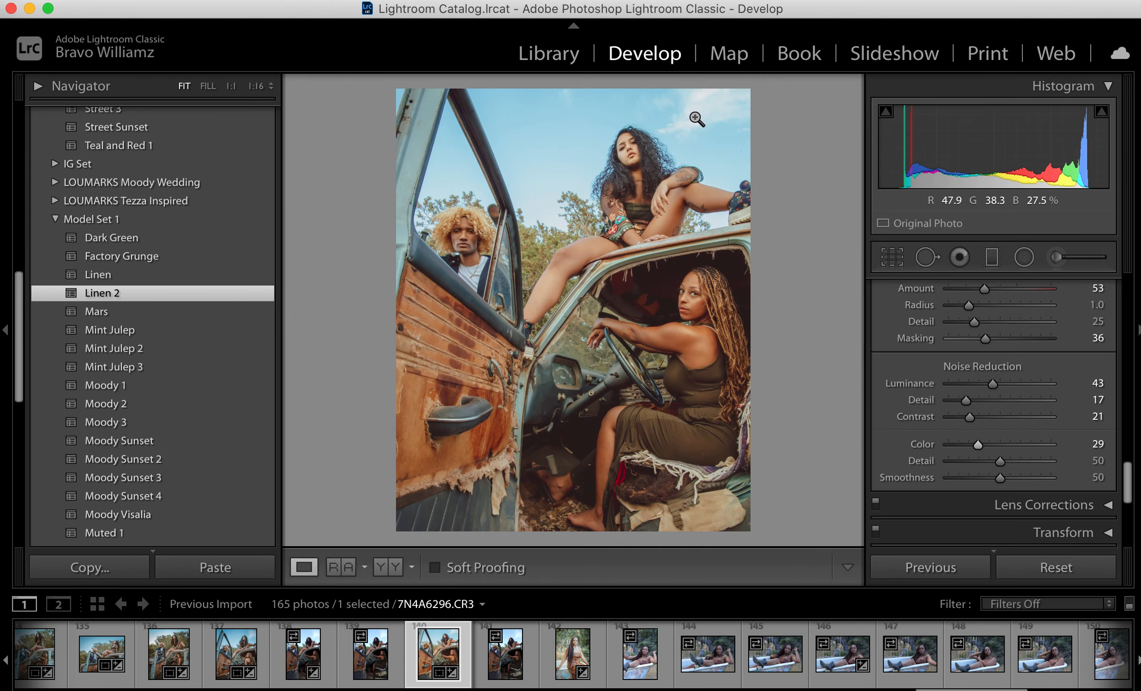
click(630, 141)
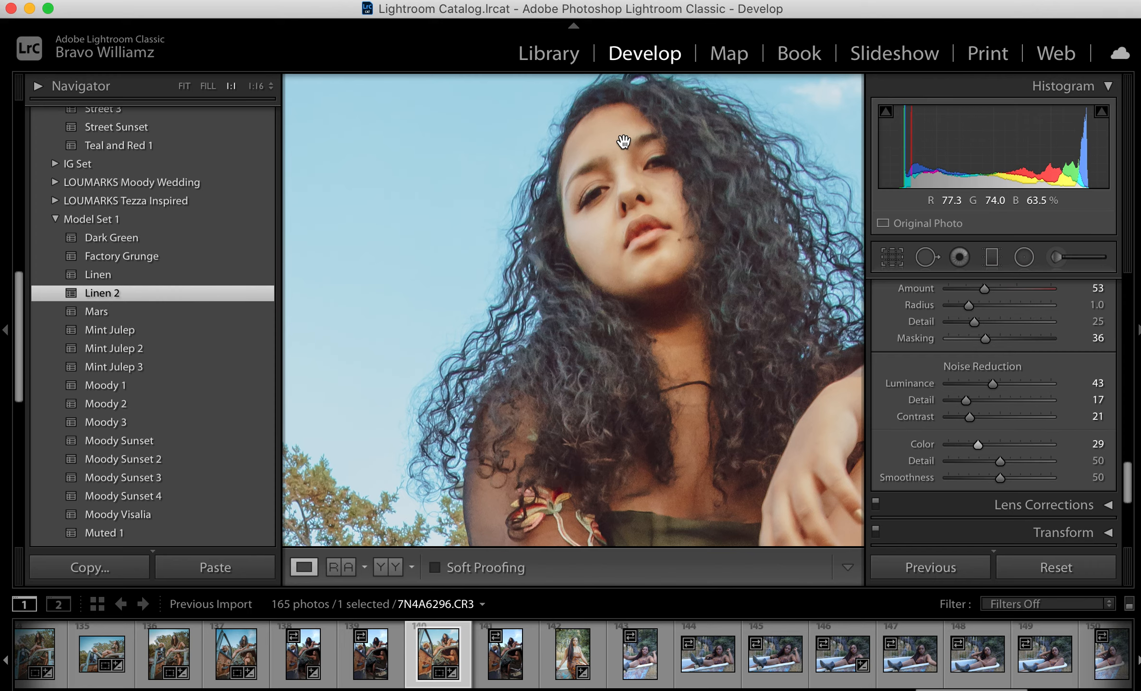
click(590, 217)
click(453, 259)
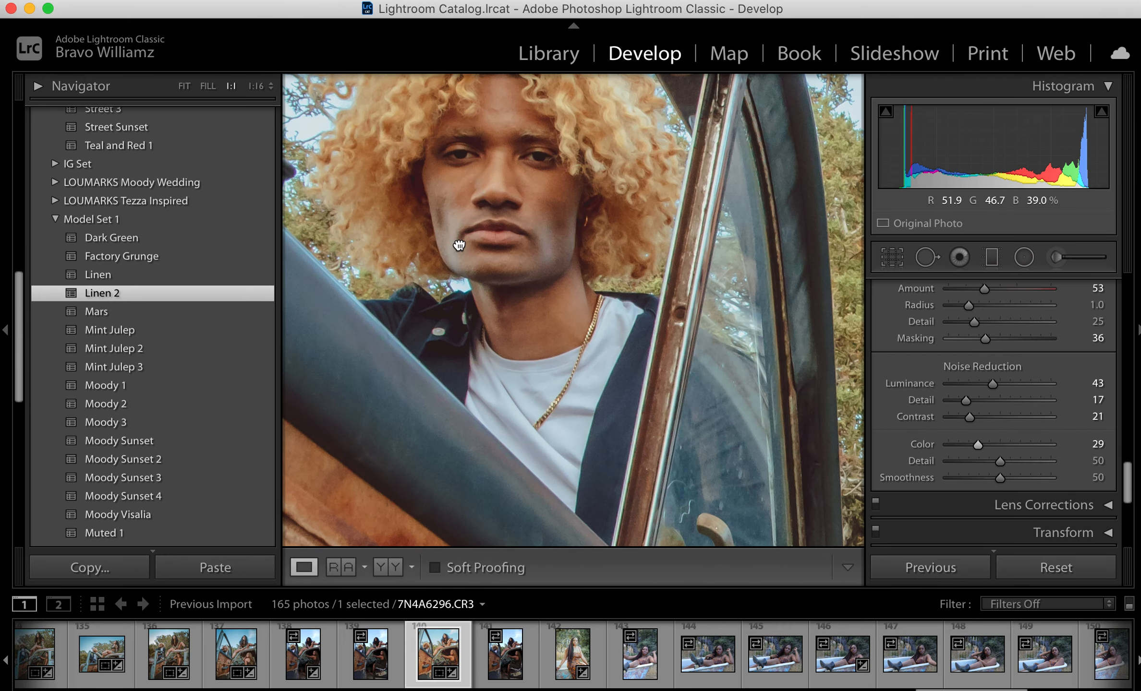
click(459, 245)
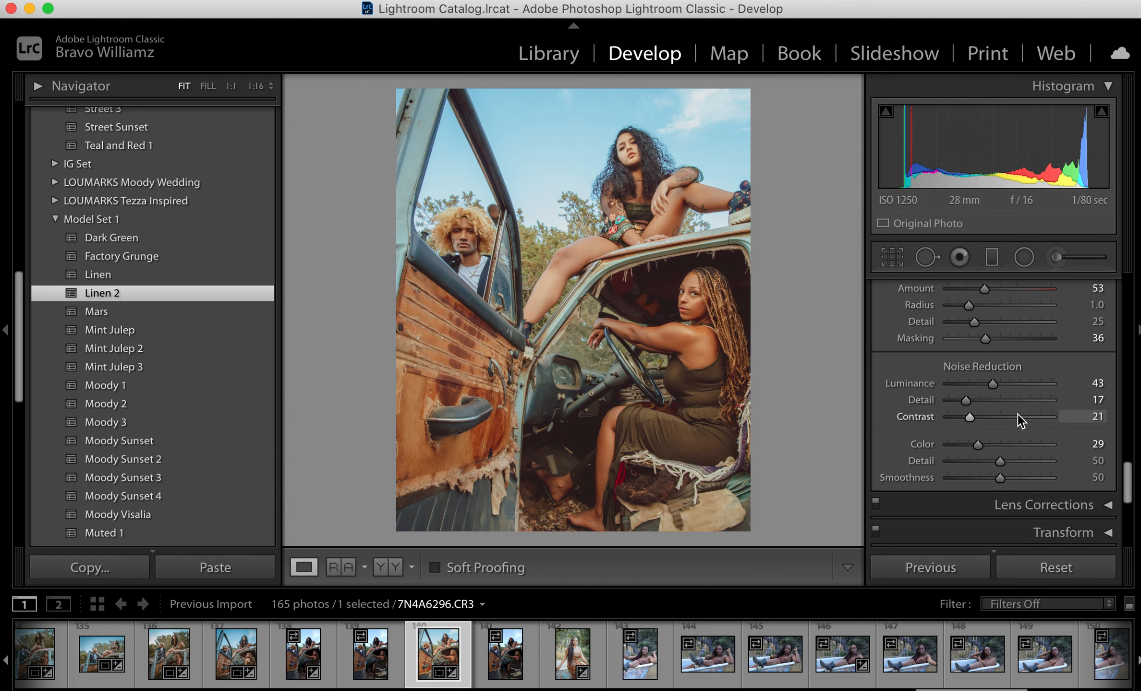
Export the finished truck photo to the Edited folder on the hard drive, using Filename - Sequence naming
scroll(1018, 413, up, 10)
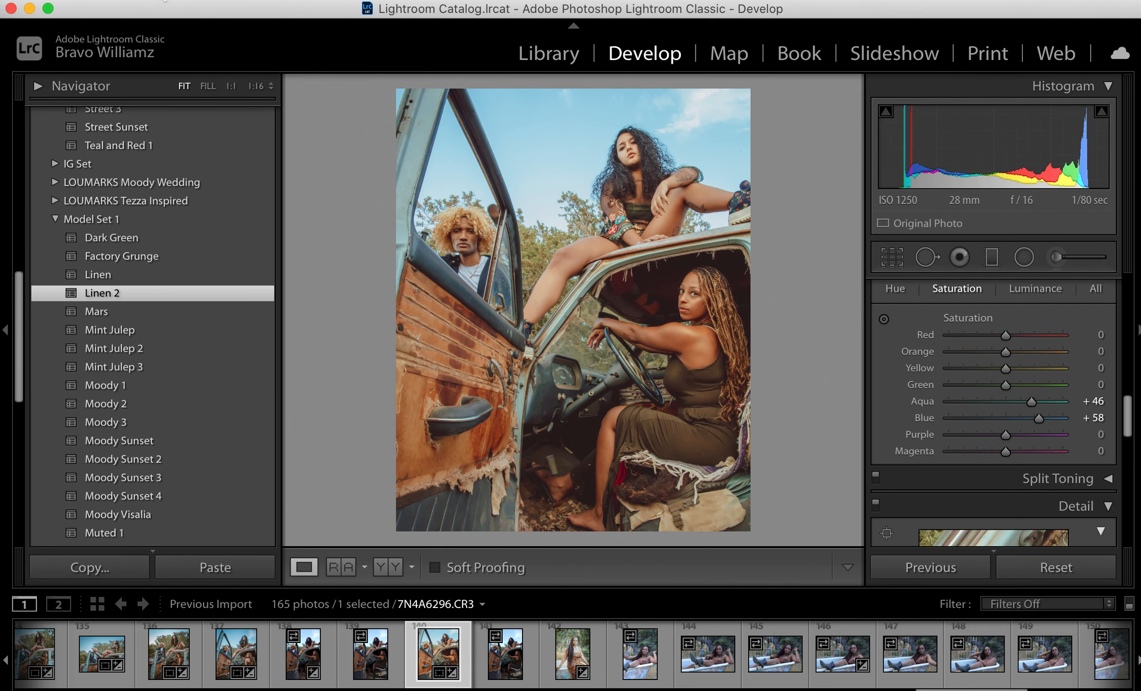
click(163, 0)
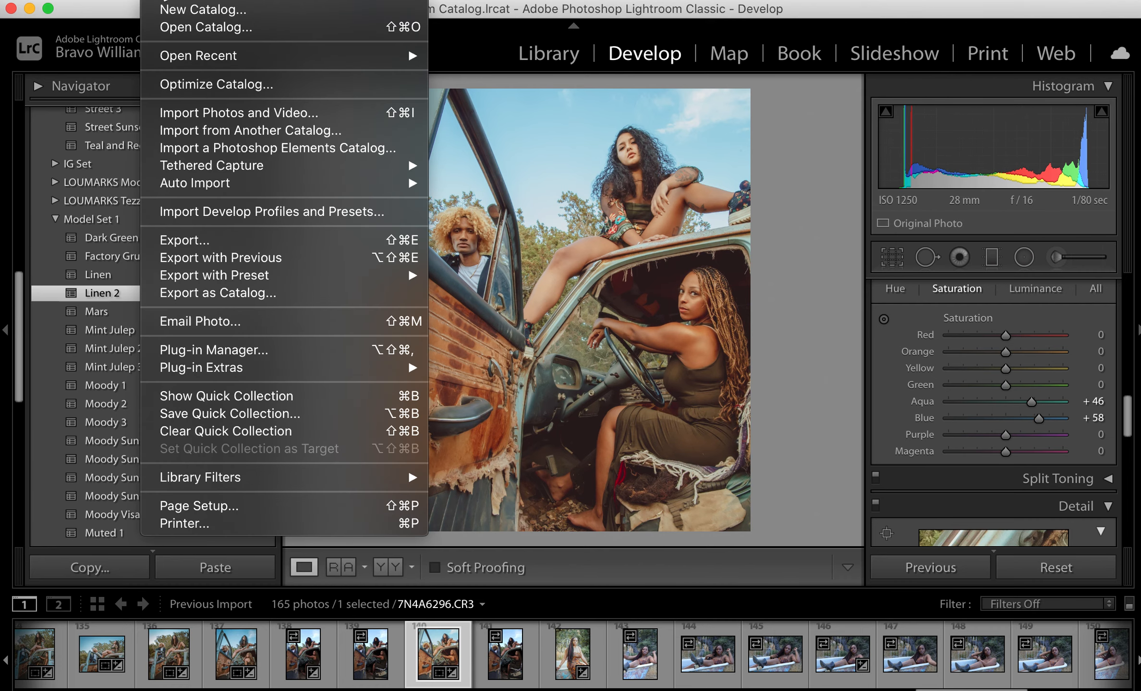
click(212, 241)
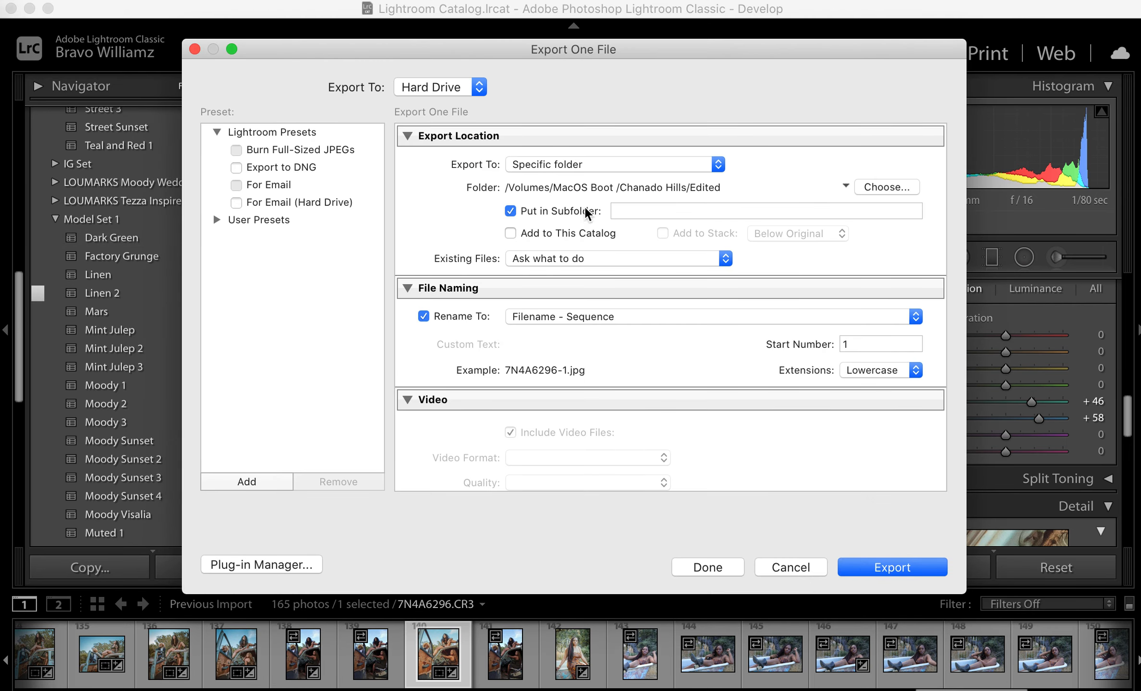
click(893, 567)
Browse the following portraits and select the bathtub photo 7N4A6322.CR3 for editing
click(585, 650)
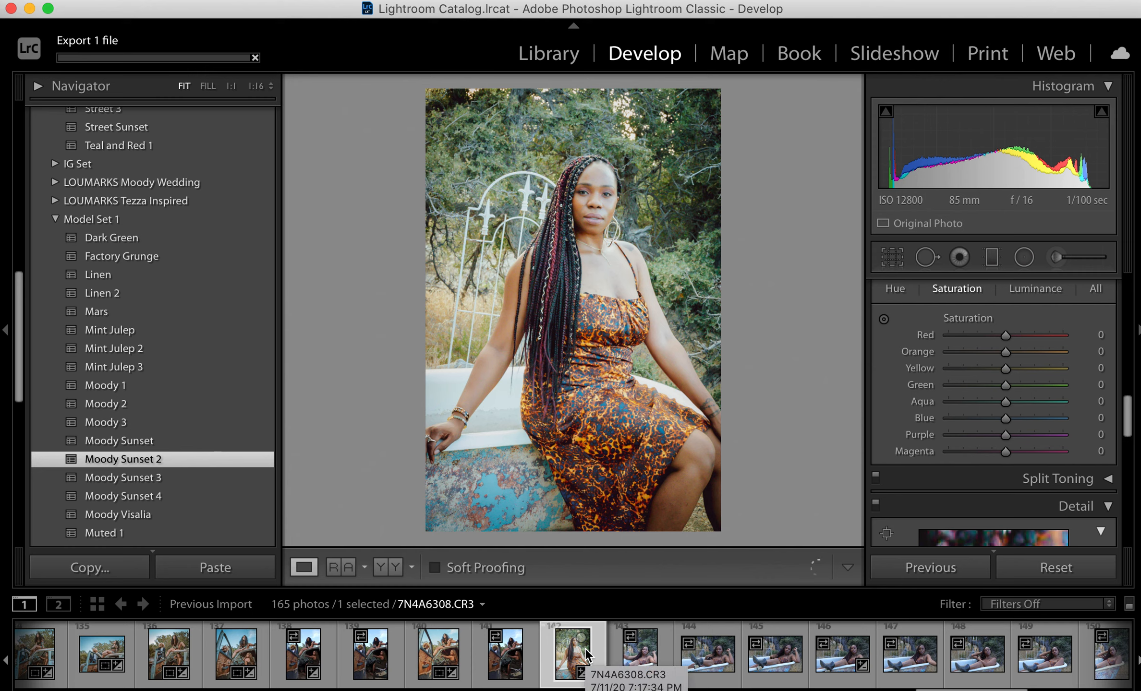
click(639, 658)
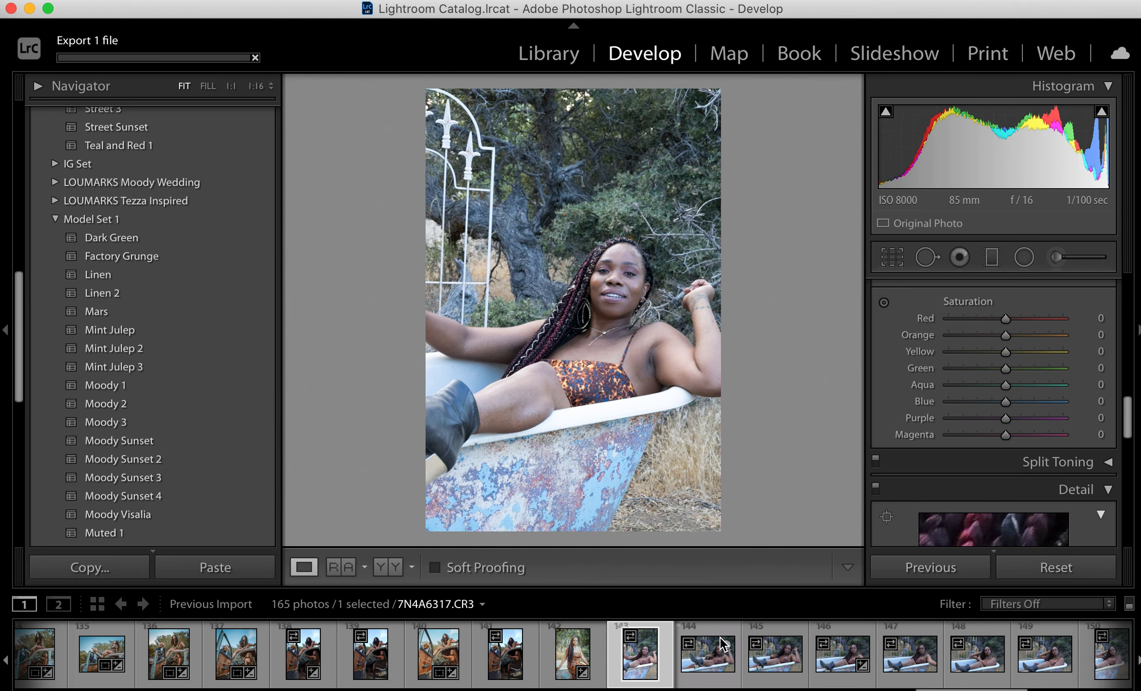
click(724, 668)
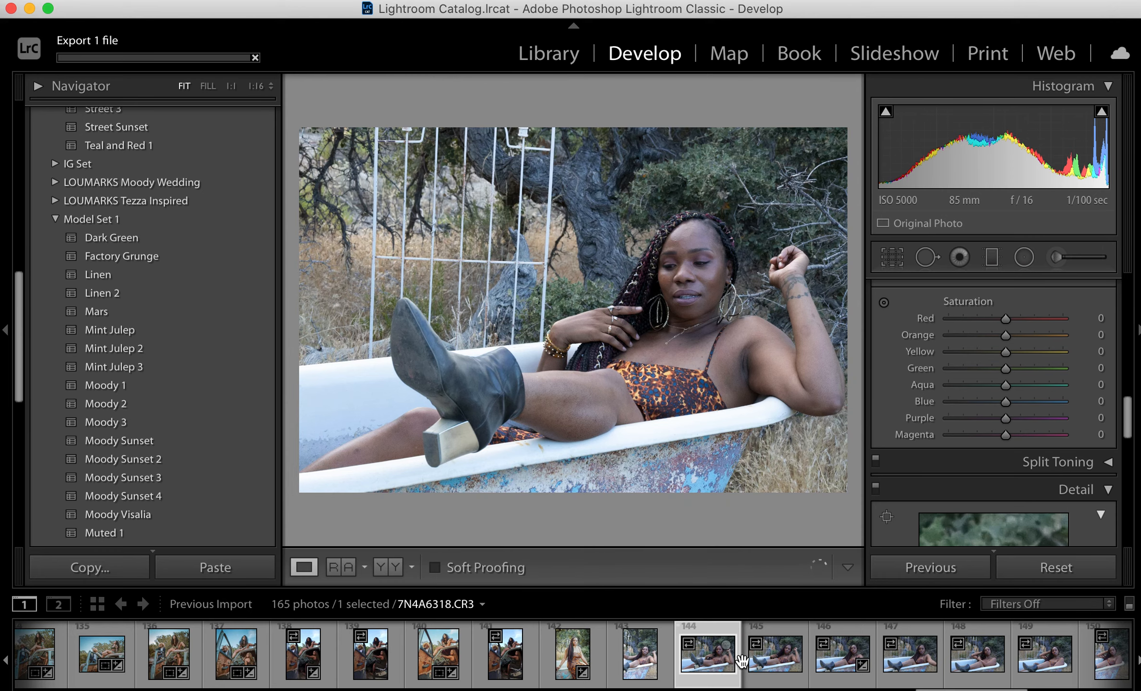
click(767, 668)
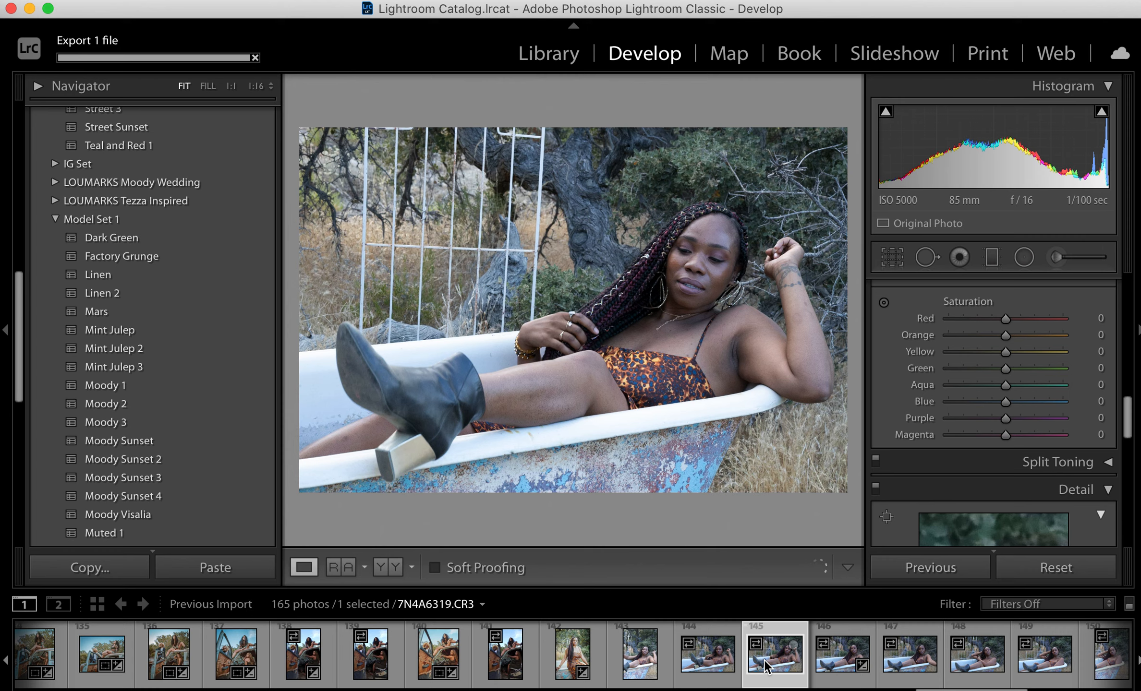
click(832, 662)
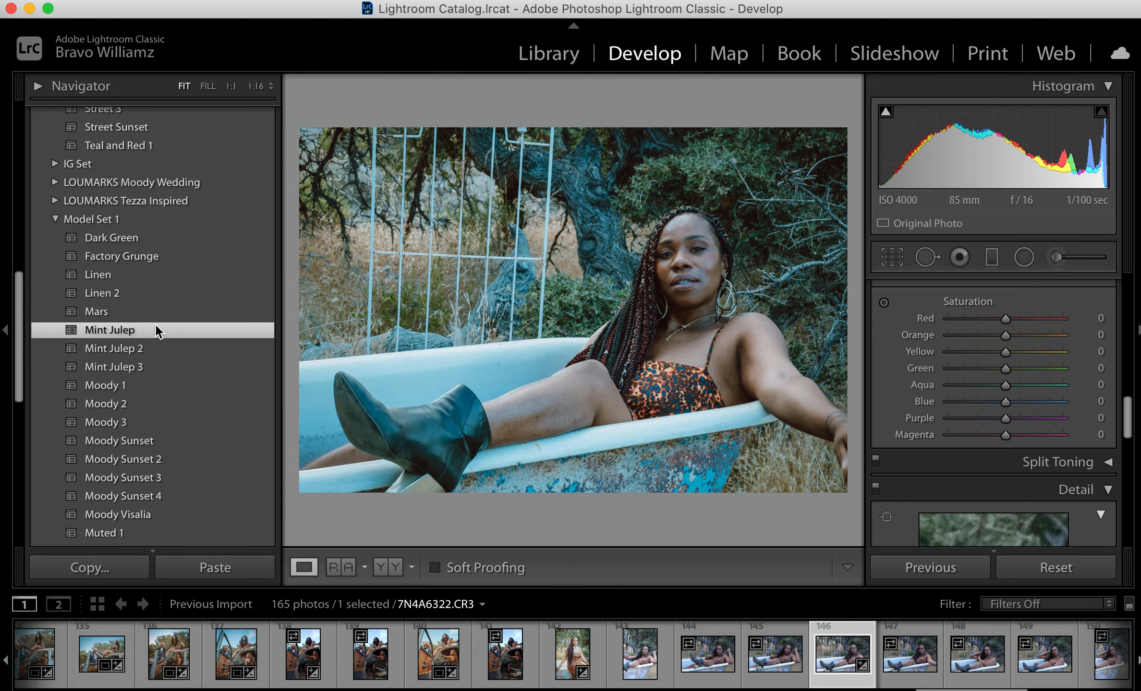
Try the Mint Julep preset on the bathtub portrait and apply the Linen preset from Model Set 1 instead
click(155, 326)
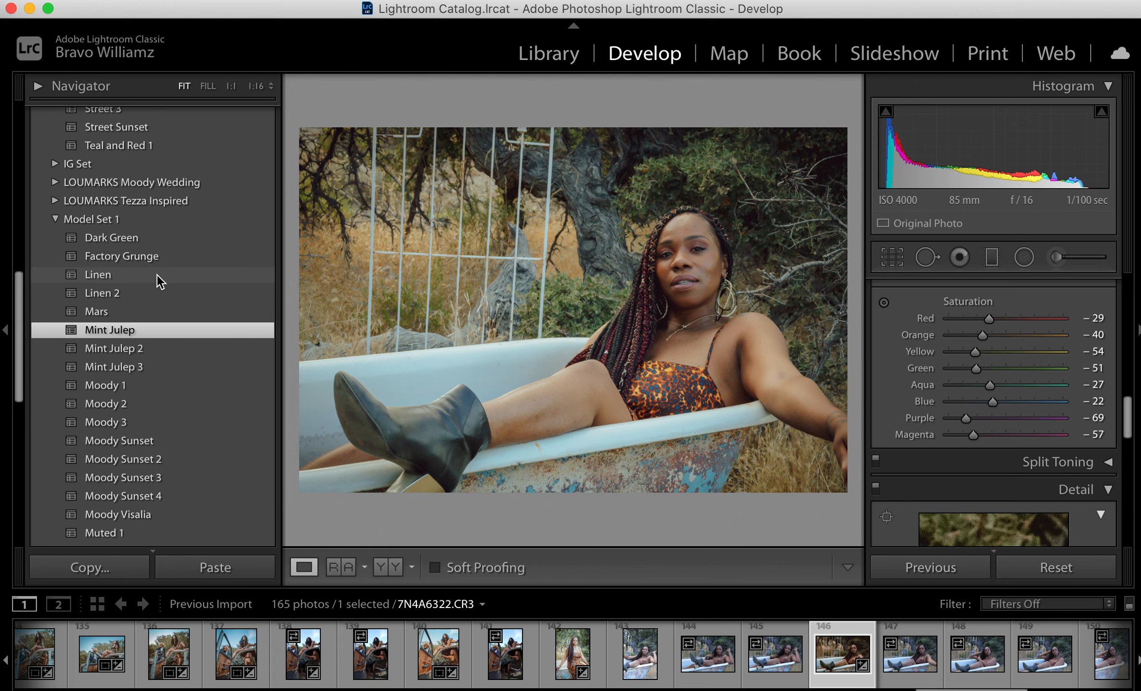
click(157, 275)
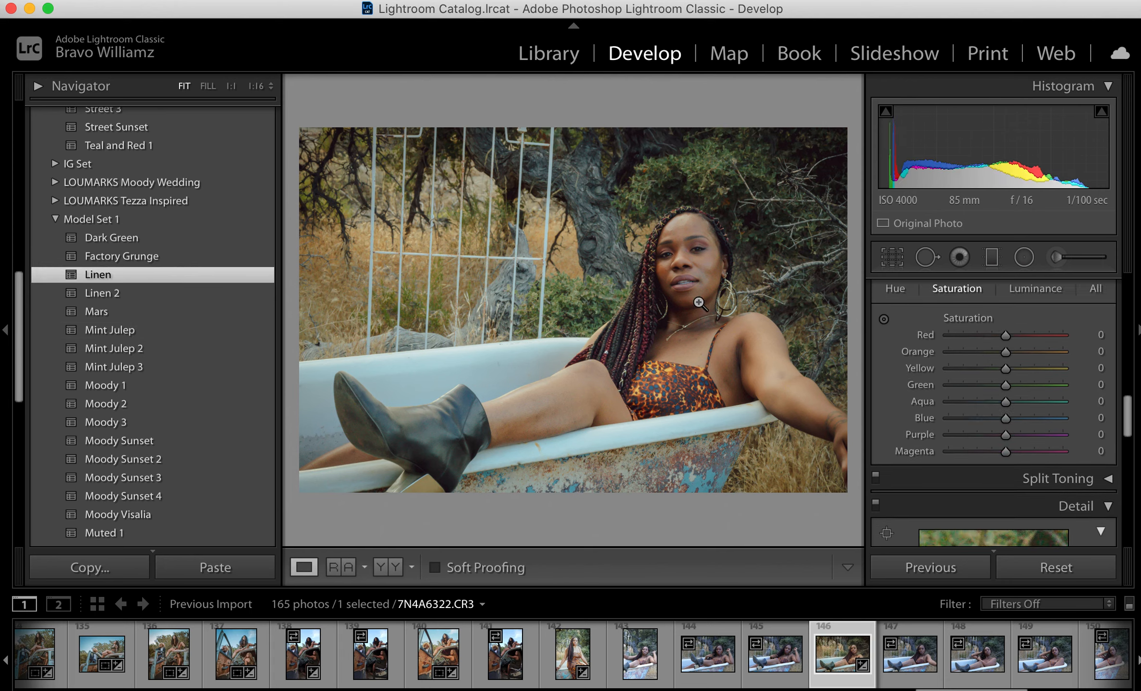
Set the bathtub photo's Temp to 5,373, Exposure to +0.50 and Contrast to −13
scroll(1057, 336, up, 2)
scroll(1057, 336, up, 5)
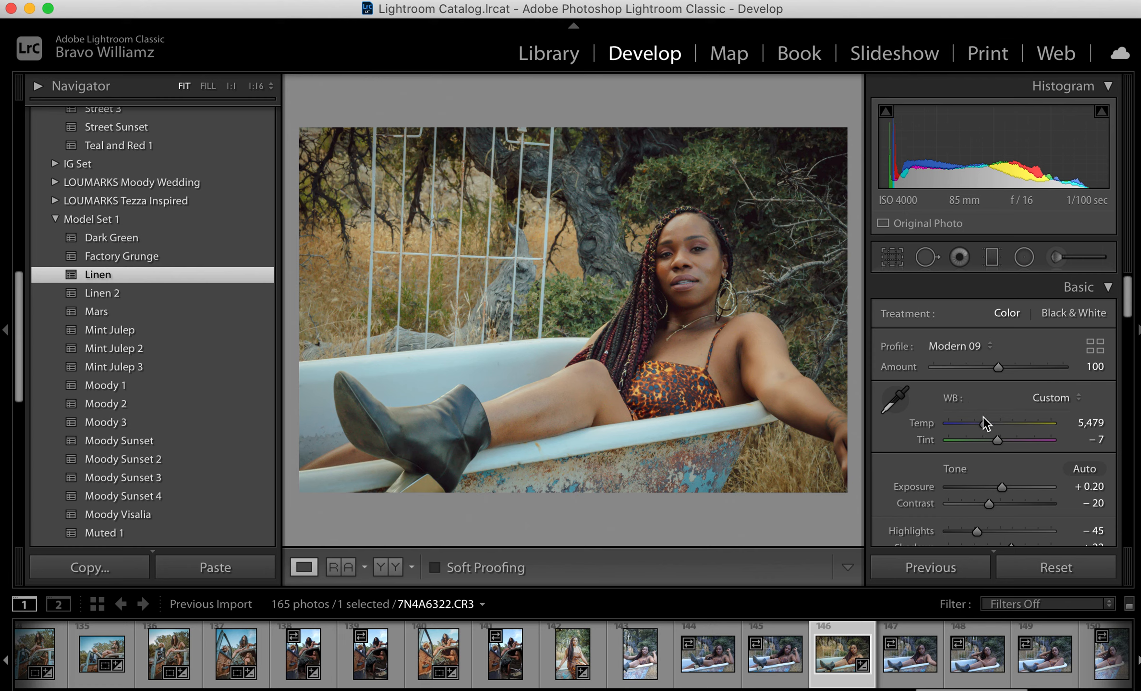
mouse_move(984, 420)
mouse_down()
mouse_move(941, 421)
mouse_move(1032, 419)
mouse_move(983, 419)
mouse_up()
drag(1003, 487, 1006, 487)
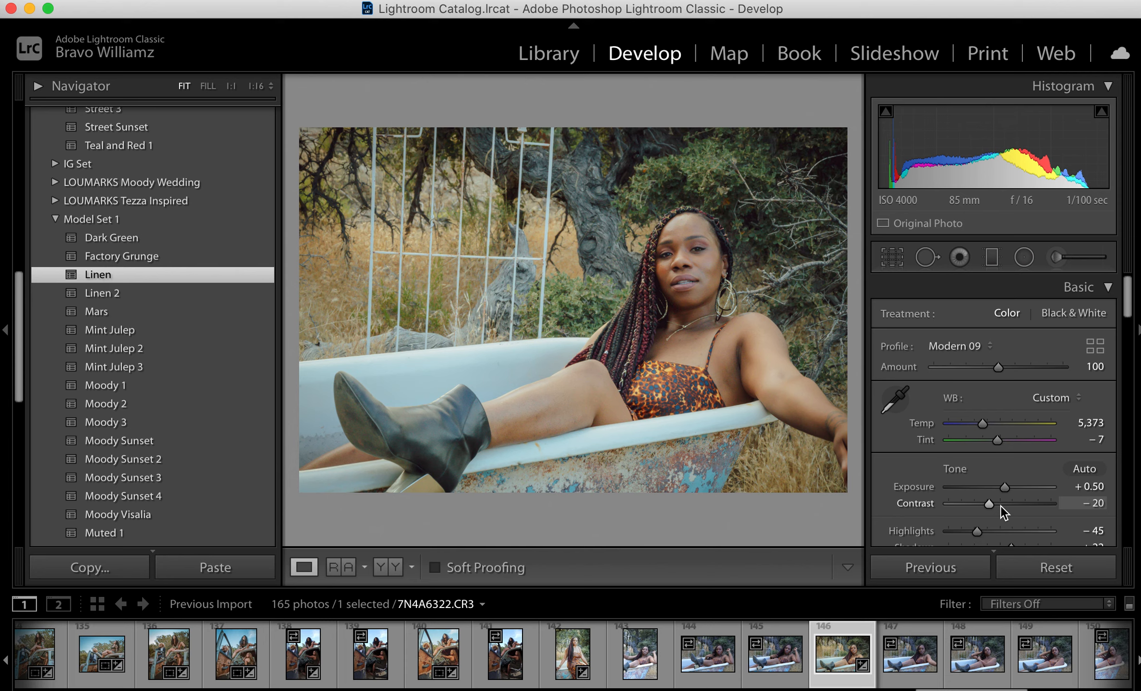
scroll(1001, 507, down, 4)
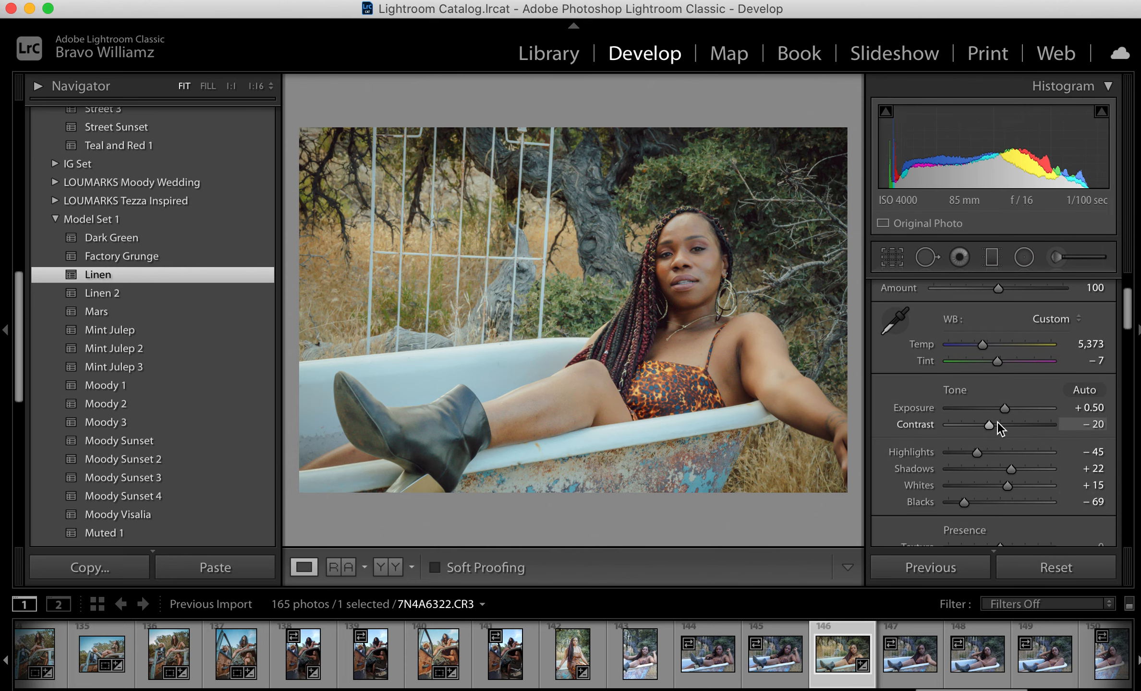
mouse_move(989, 421)
mouse_down()
mouse_move(1021, 425)
mouse_move(994, 424)
mouse_up()
Set the photo's Highlights to −100 and Blacks to −82
scroll(994, 424, down, 1)
scroll(994, 425, down, 4)
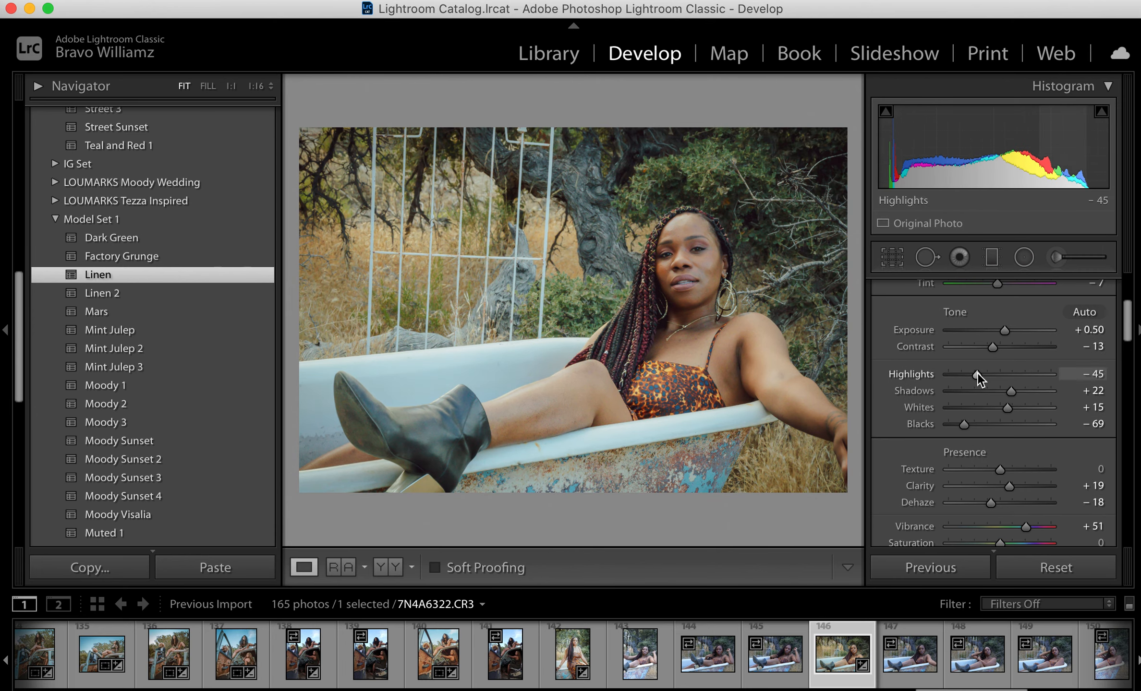
drag(977, 373, 919, 374)
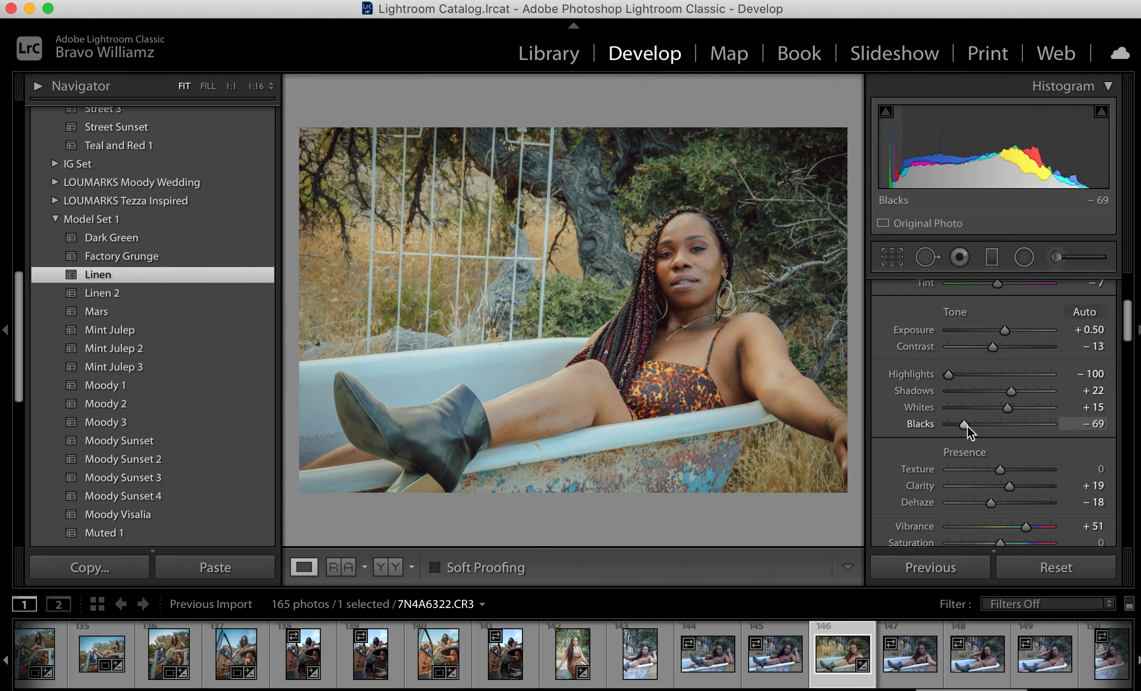
drag(963, 422, 956, 418)
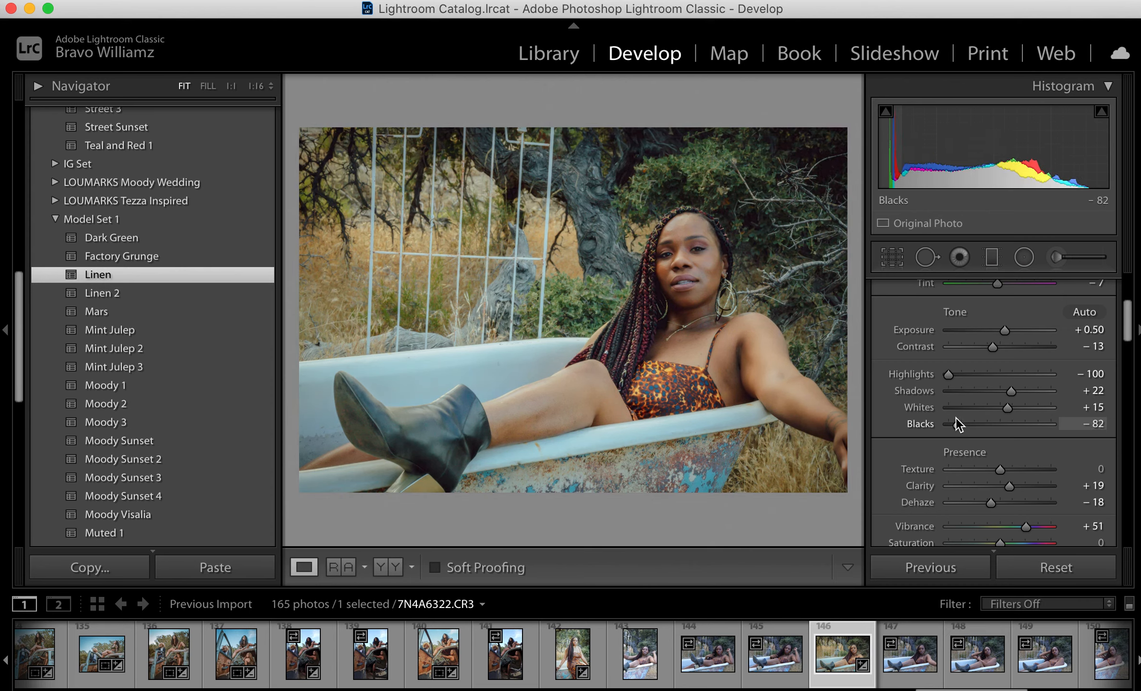
Reduce the photo's Vibrance slightly in the Presence settings
scroll(956, 419, down, 5)
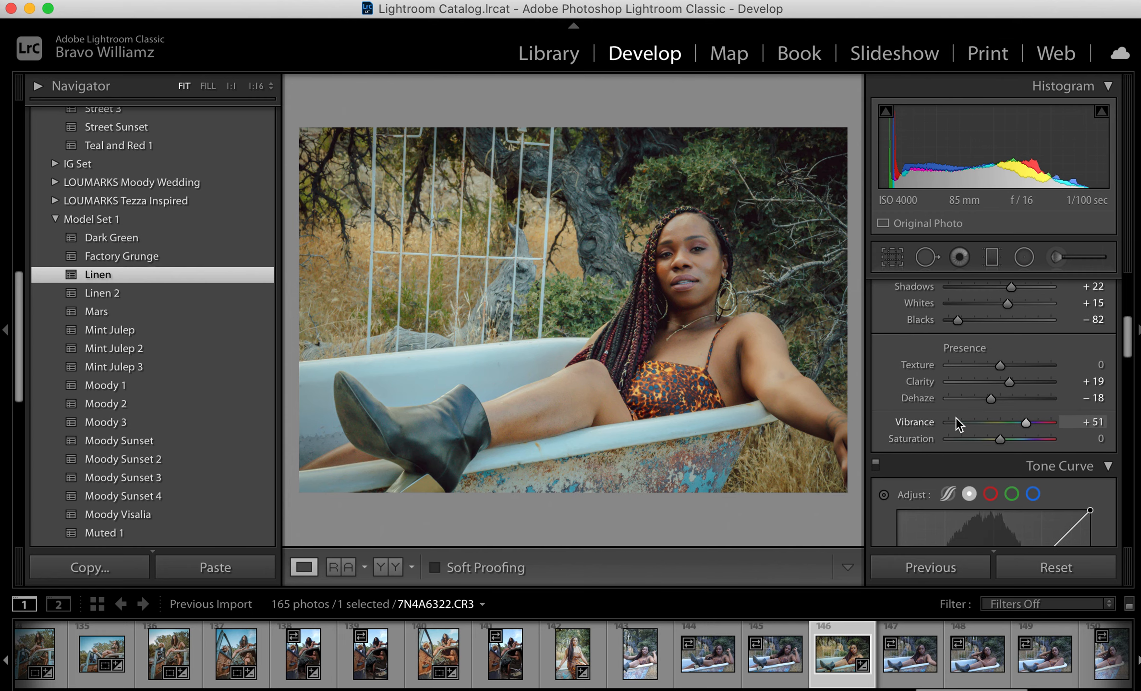
scroll(956, 418, down, 1)
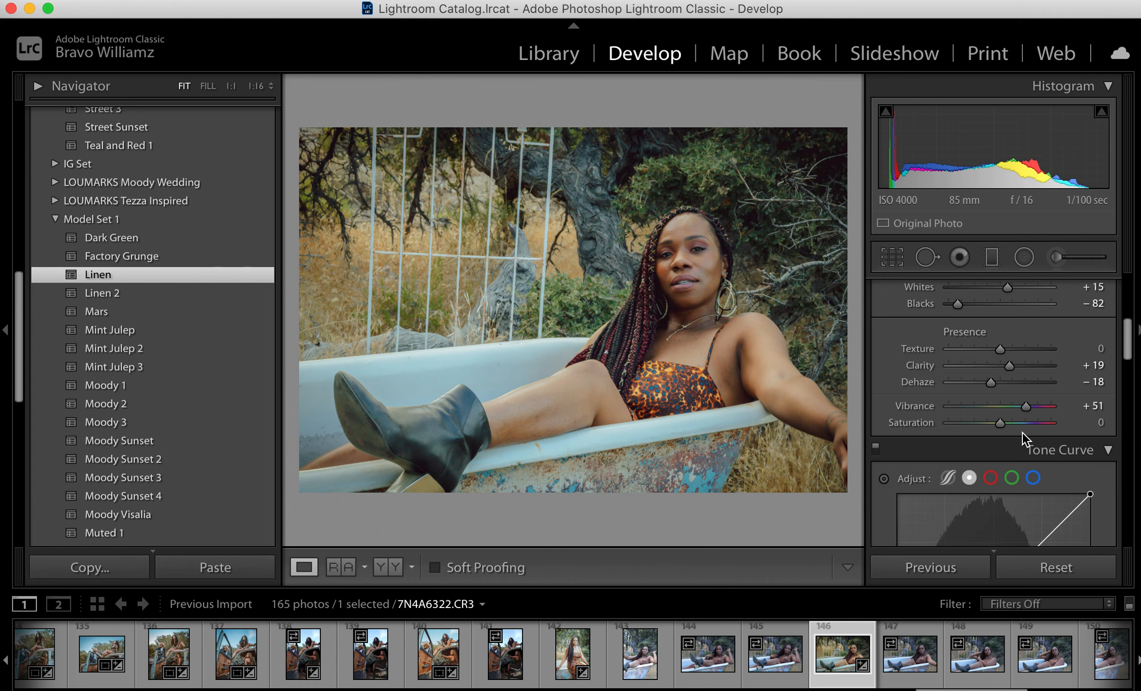
scroll(1021, 432, down, 3)
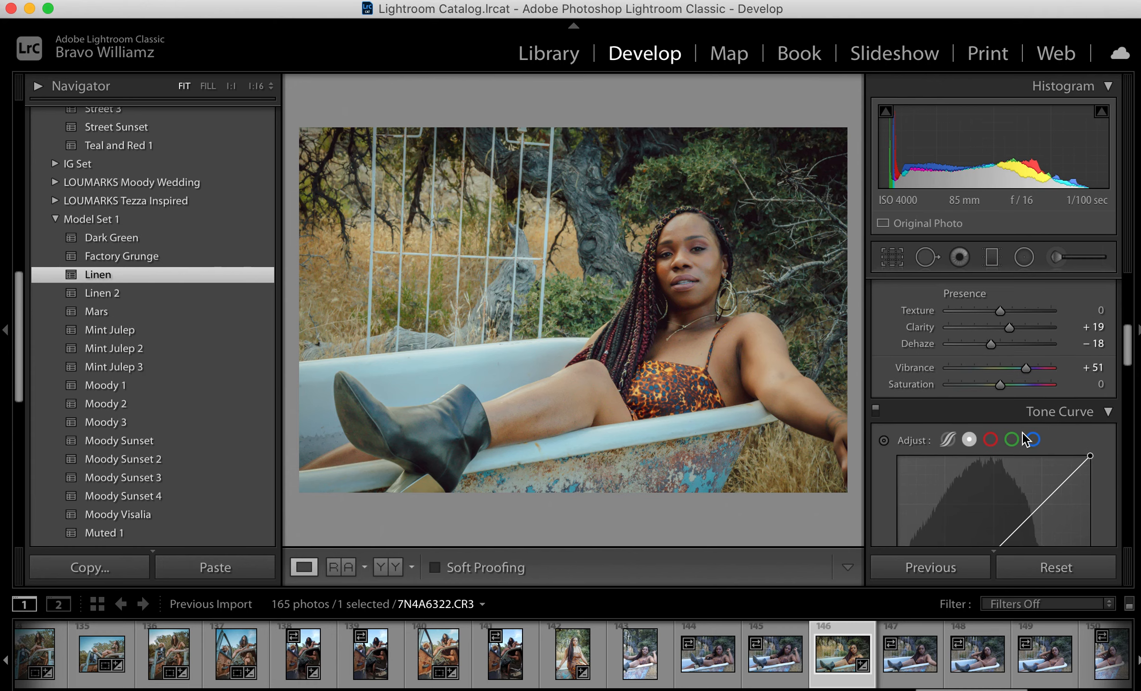
scroll(1037, 410, down, 3)
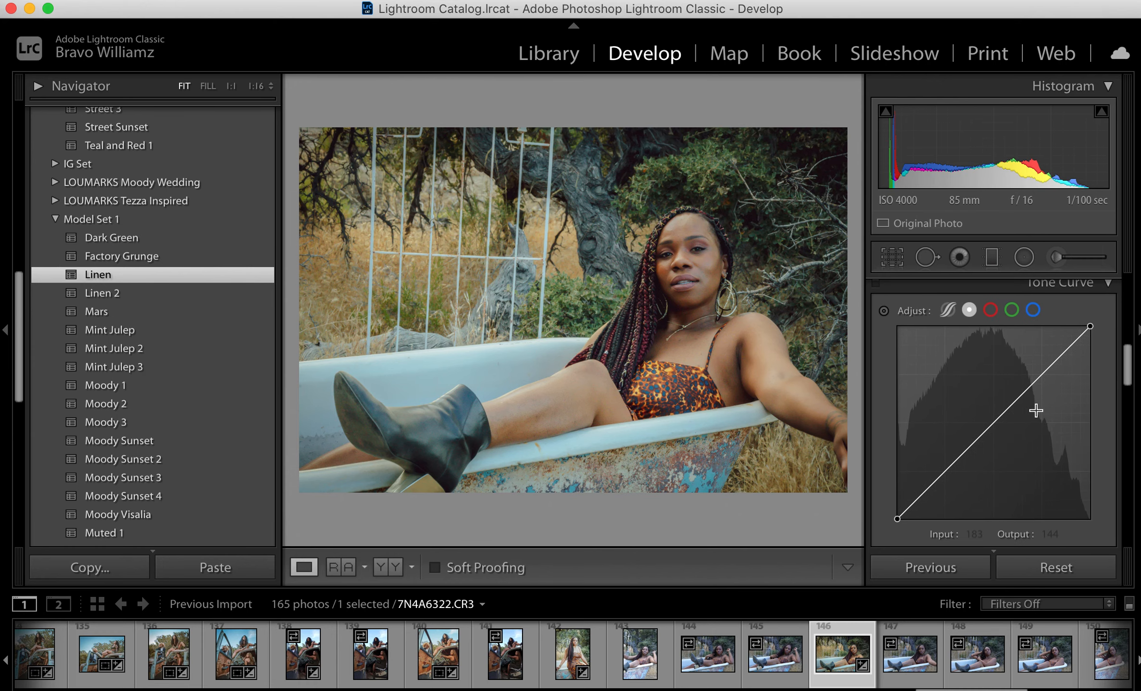
scroll(1036, 409, up, 2)
scroll(1036, 409, up, 2)
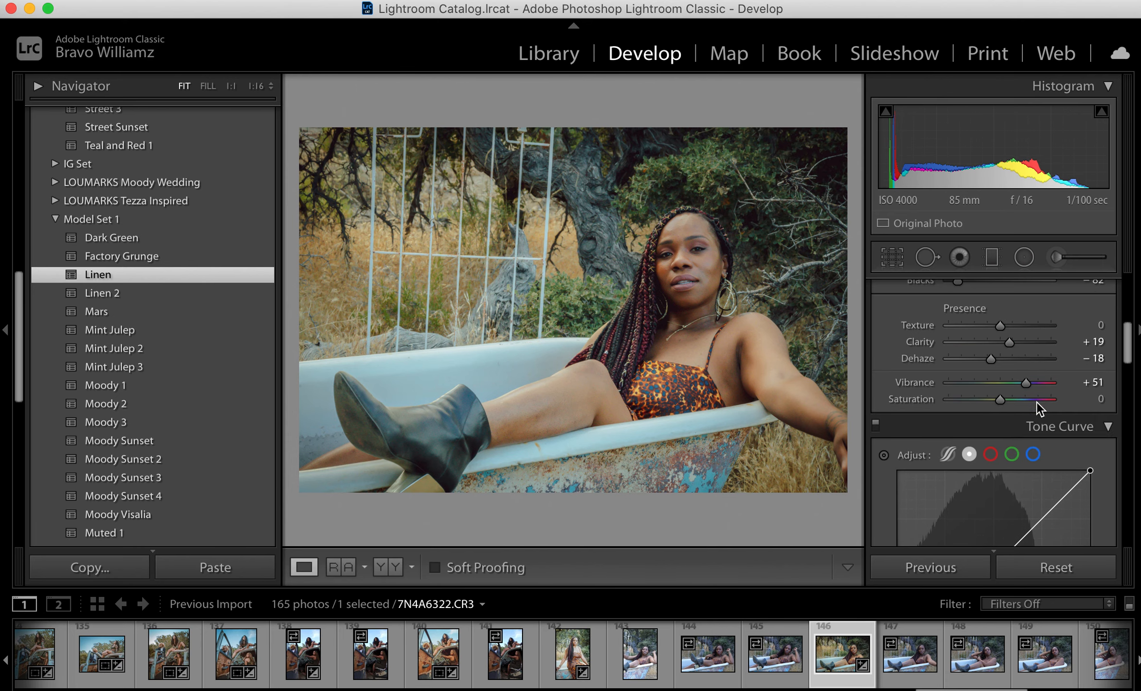
mouse_move(1024, 387)
mouse_down()
mouse_move(1033, 387)
mouse_move(1018, 387)
mouse_up()
Shape the tone curve with points 62/57 and 191/197, raising the black endpoint's output to 11 and lowering the white endpoint's to 247
scroll(1012, 432, down, 5)
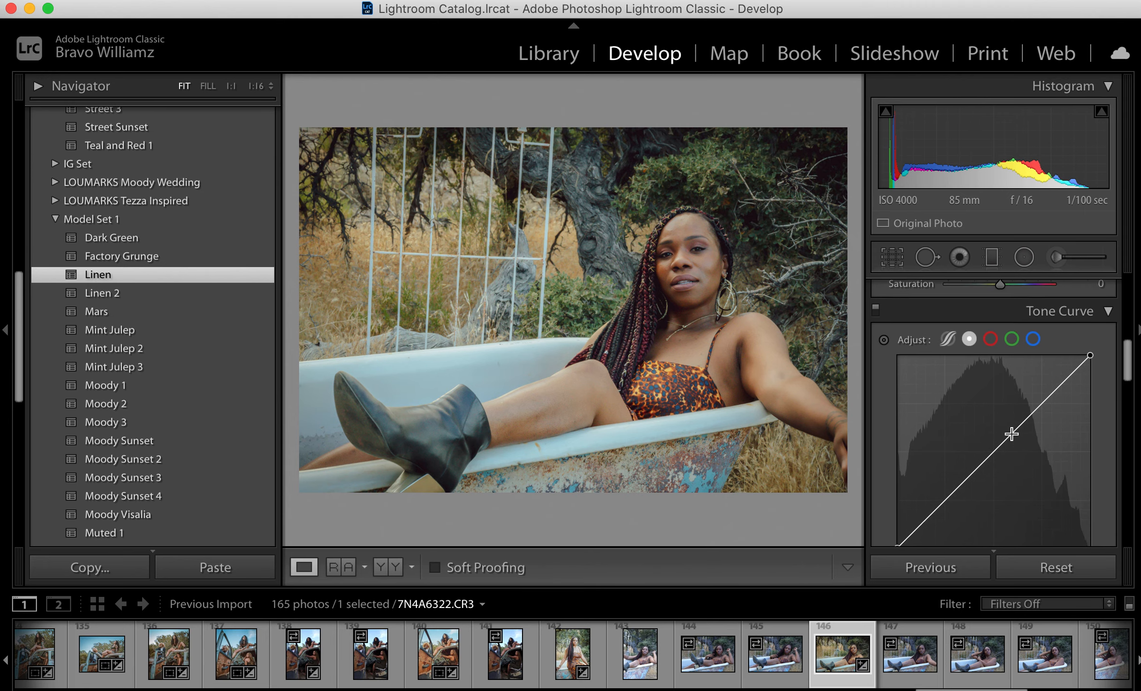
scroll(1012, 434, down, 2)
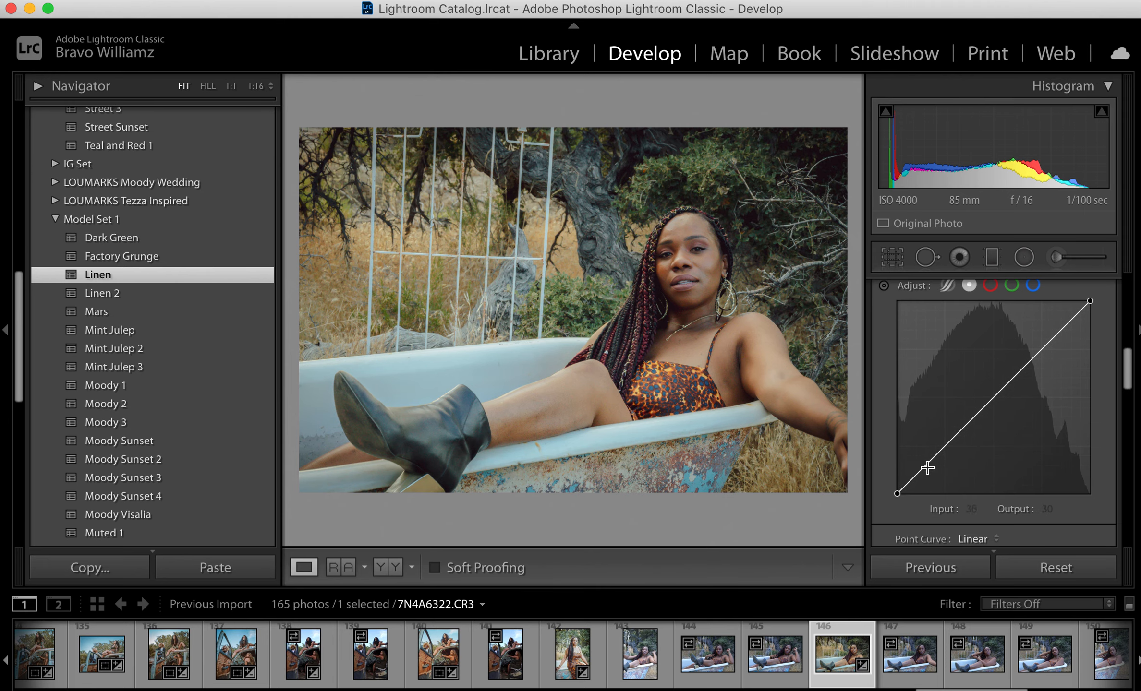
drag(946, 444, 945, 453)
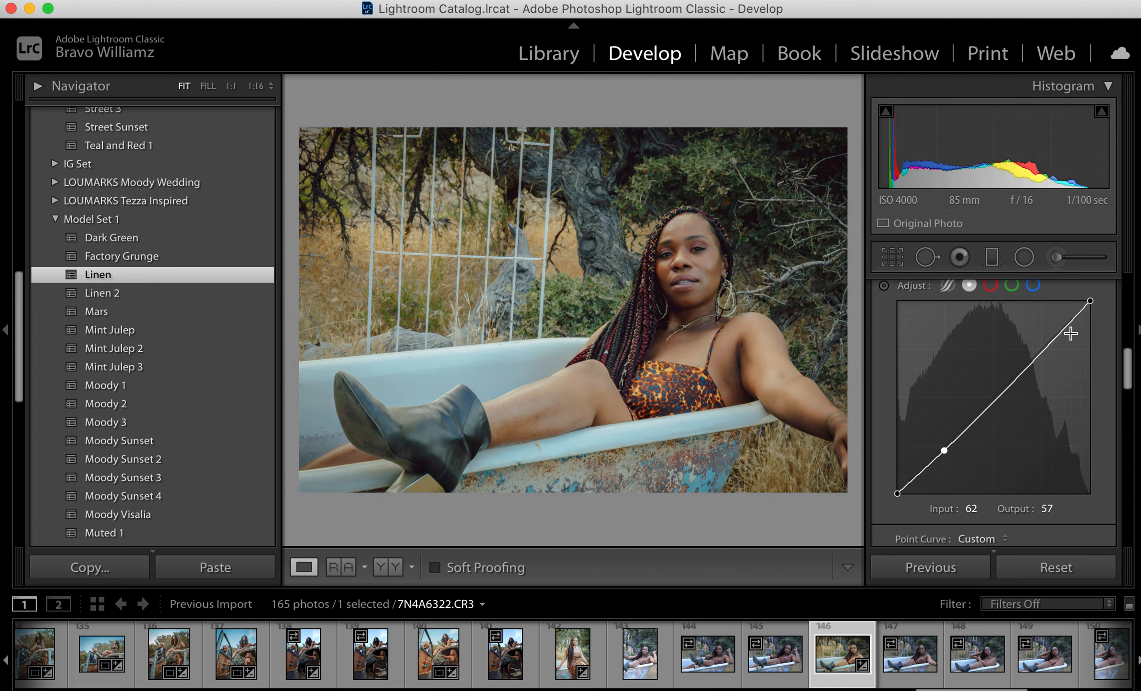
drag(1045, 349, 1045, 344)
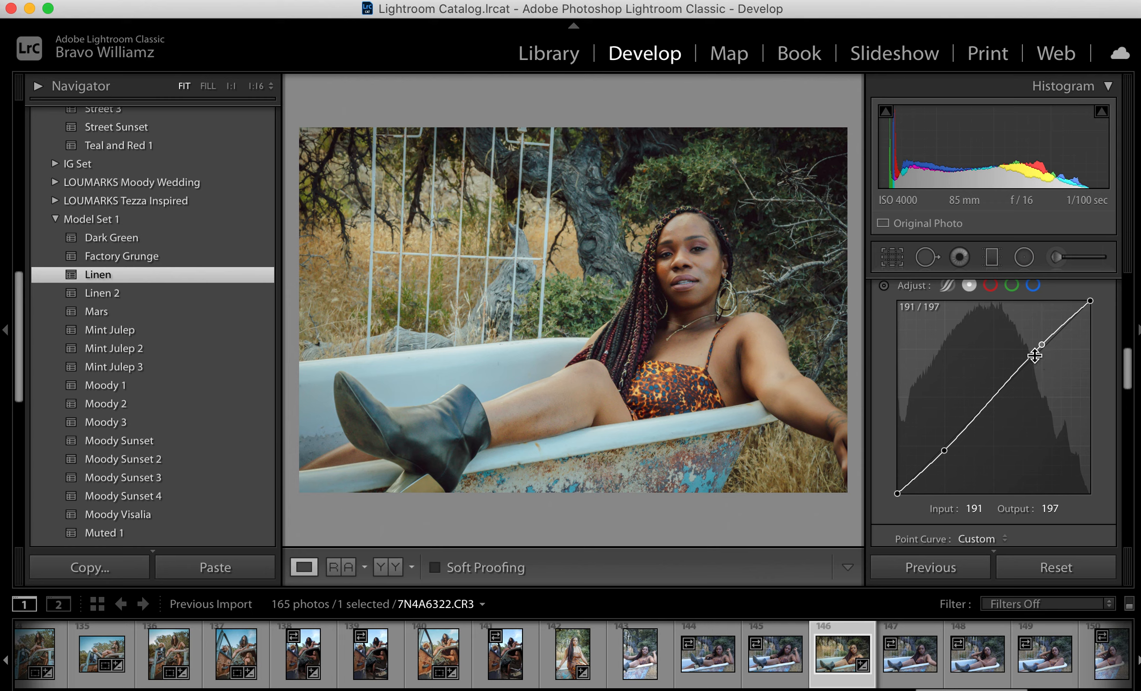
drag(897, 495, 891, 487)
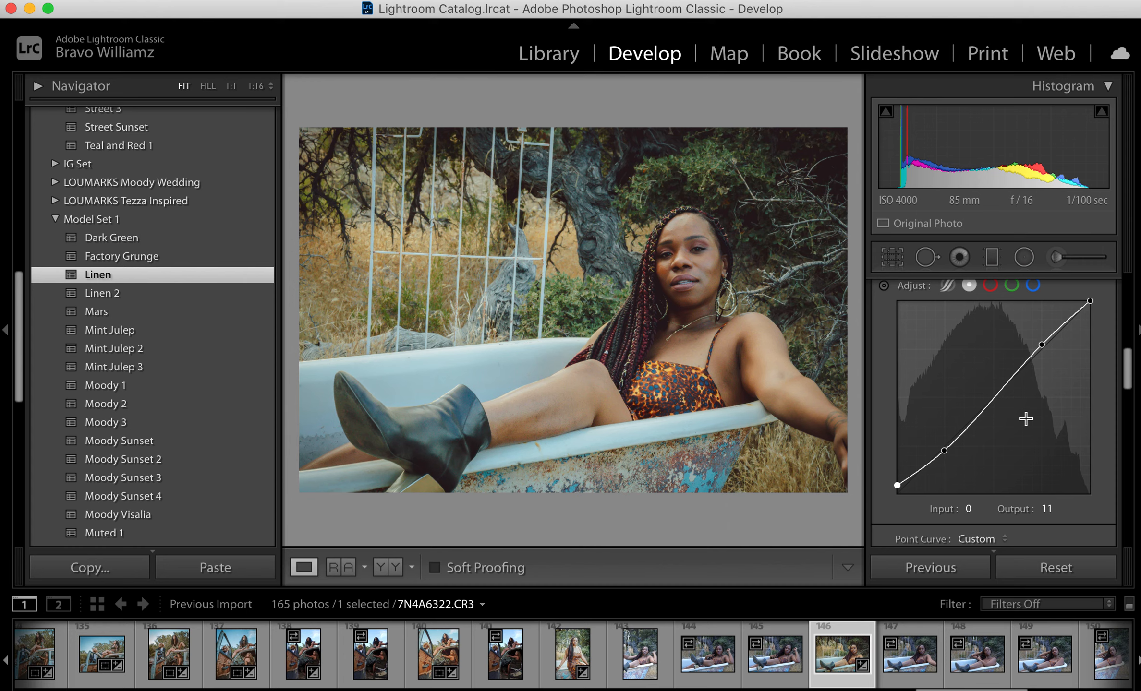
scroll(1026, 418, down, 1)
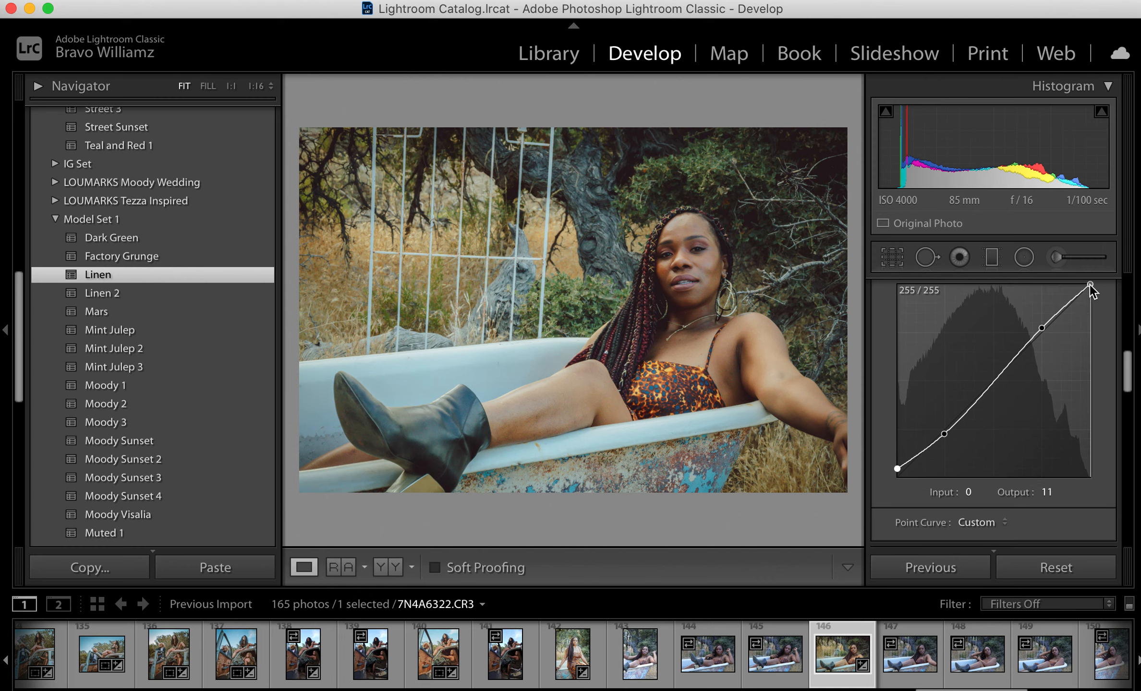
mouse_move(1090, 285)
mouse_down()
mouse_move(1101, 305)
mouse_move(1104, 290)
mouse_up()
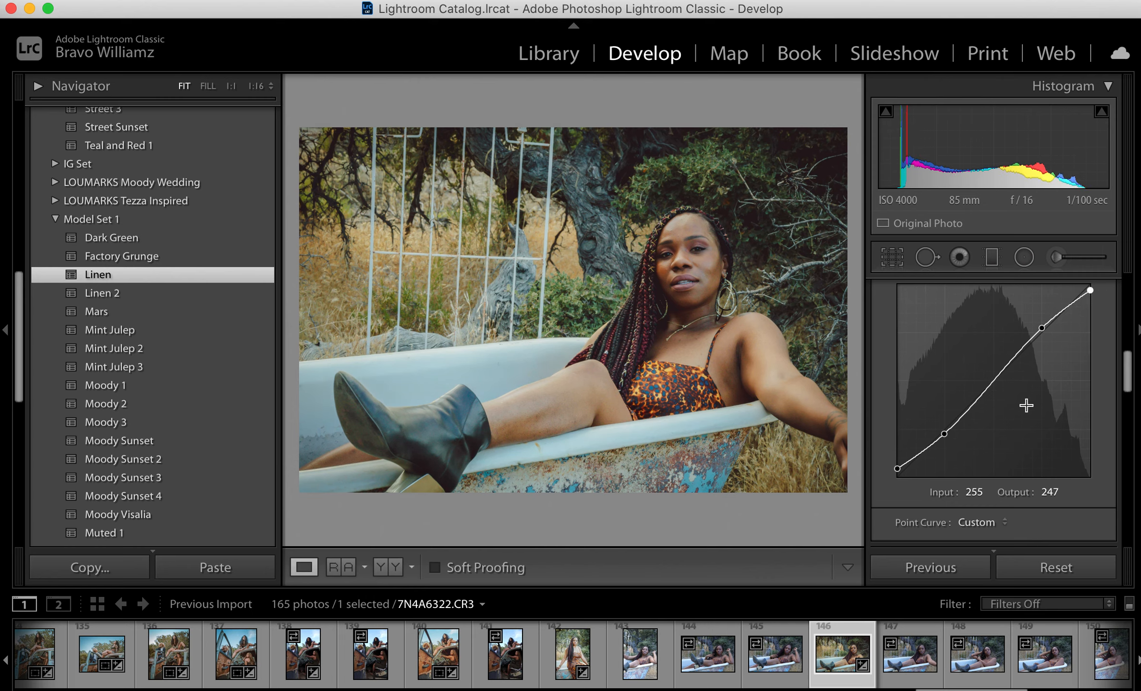
Set the HSL saturation of Red to +8, Orange to +12 and Yellow to +11
scroll(1026, 407, down, 5)
scroll(1027, 404, down, 1)
mouse_move(1005, 379)
mouse_down()
mouse_move(1019, 380)
mouse_move(1009, 379)
mouse_up()
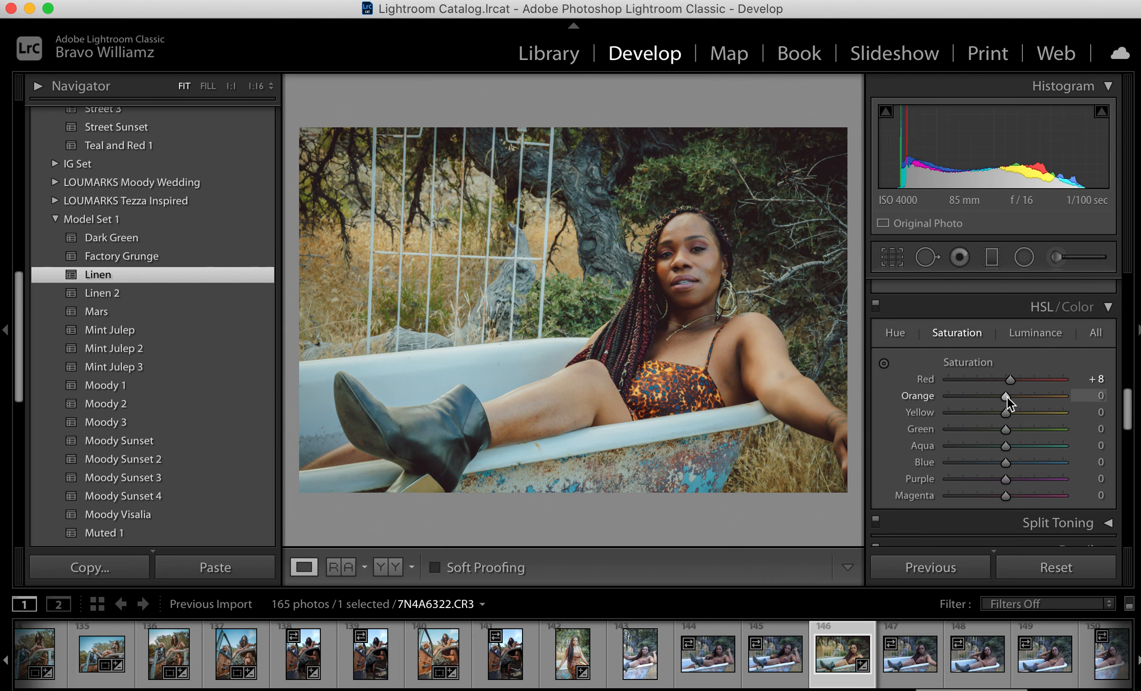
mouse_move(1008, 398)
mouse_down()
mouse_move(1051, 393)
mouse_move(944, 399)
mouse_move(1062, 391)
mouse_move(1016, 394)
mouse_up()
drag(1015, 394, 1014, 393)
scroll(1014, 394, down, 2)
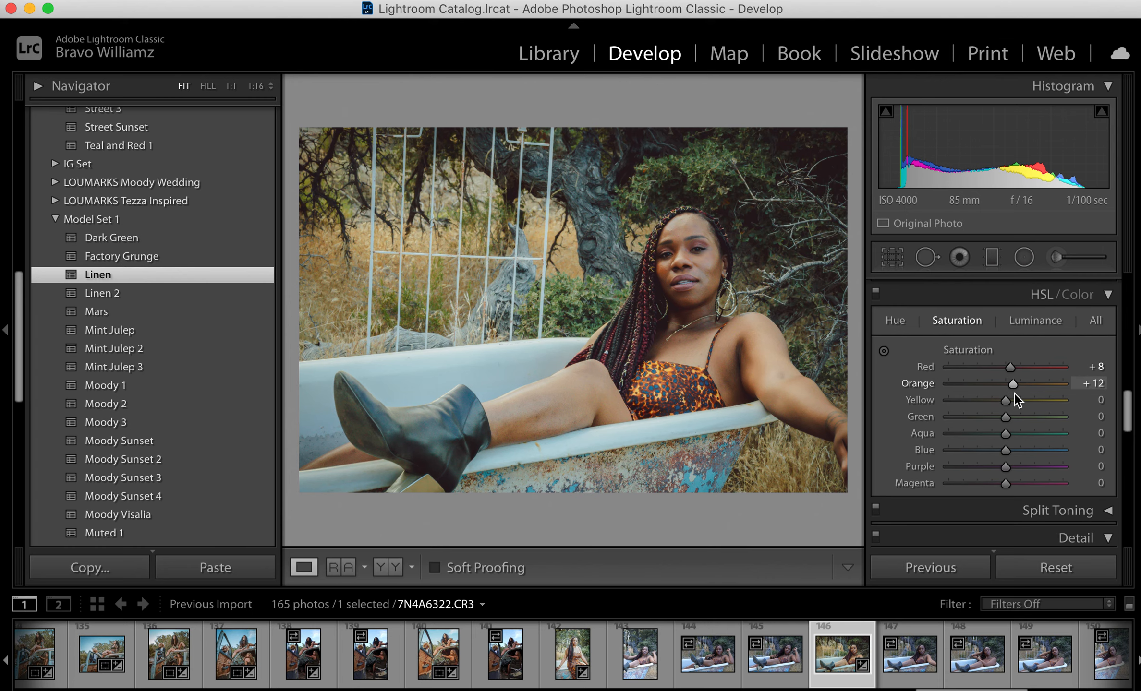
mouse_move(1007, 372)
mouse_down()
mouse_move(995, 373)
mouse_move(1012, 371)
mouse_up()
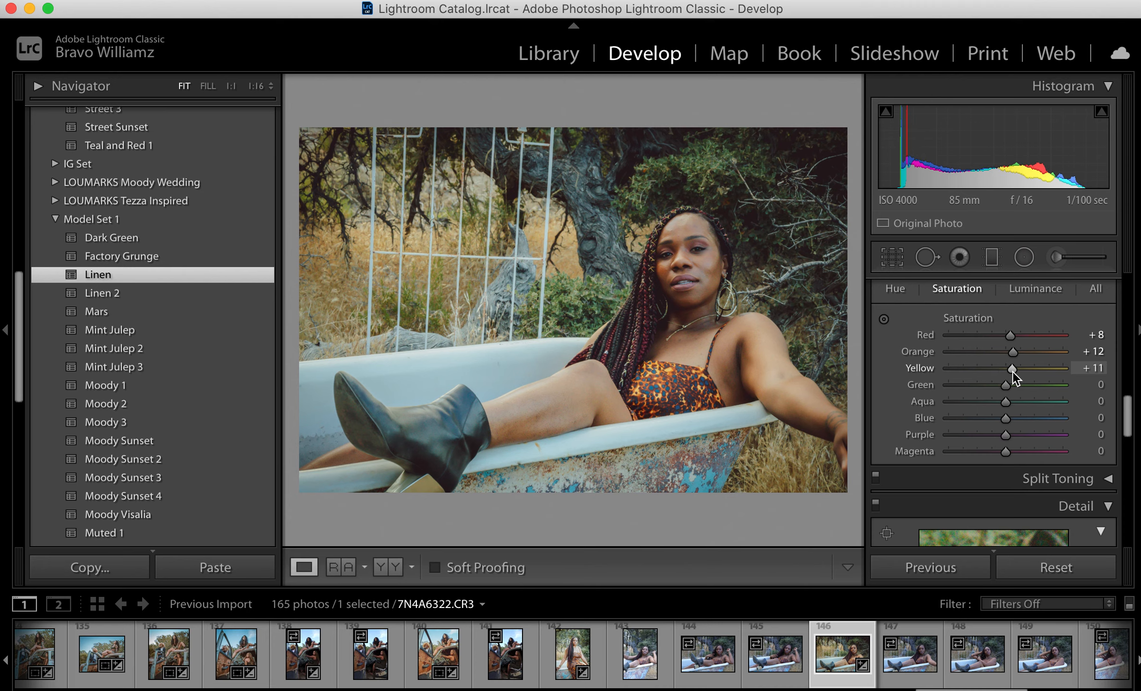
Set the Aqua saturation to −7 and reset the Blue saturation to its default after trying an adjustment
scroll(1013, 370, down, 4)
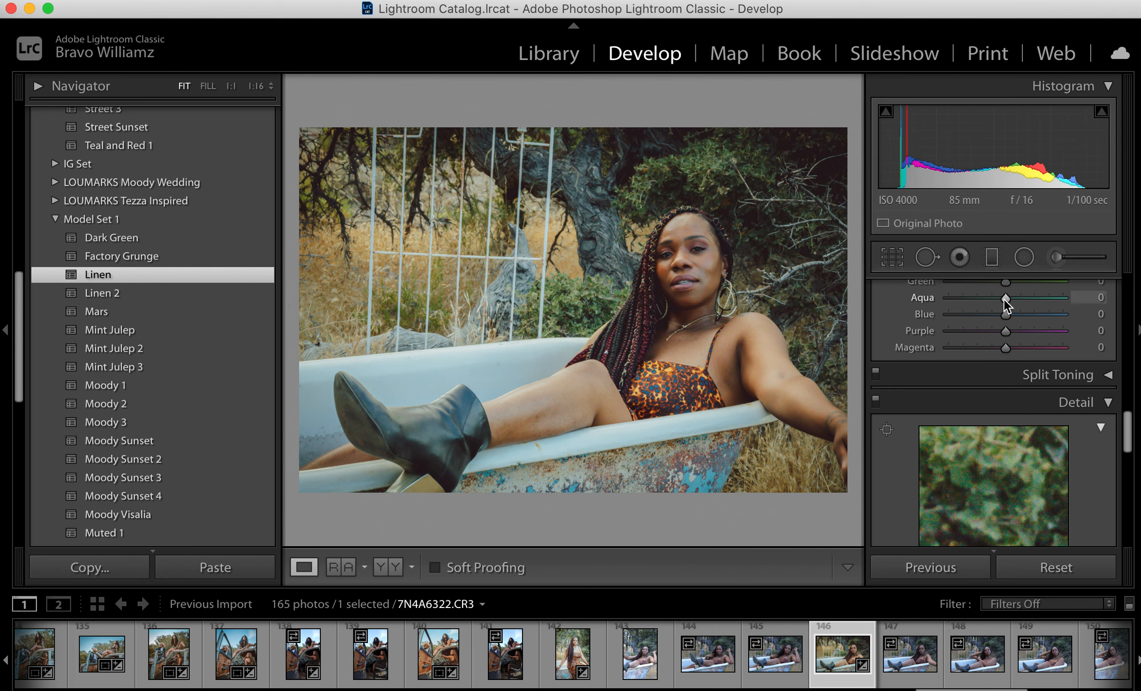
mouse_move(1004, 297)
mouse_down()
mouse_move(982, 299)
mouse_move(1018, 303)
mouse_move(990, 302)
mouse_move(999, 301)
mouse_up()
mouse_move(1007, 317)
mouse_down()
mouse_move(980, 315)
mouse_move(1026, 319)
mouse_move(1007, 321)
mouse_up()
double_click(1006, 321)
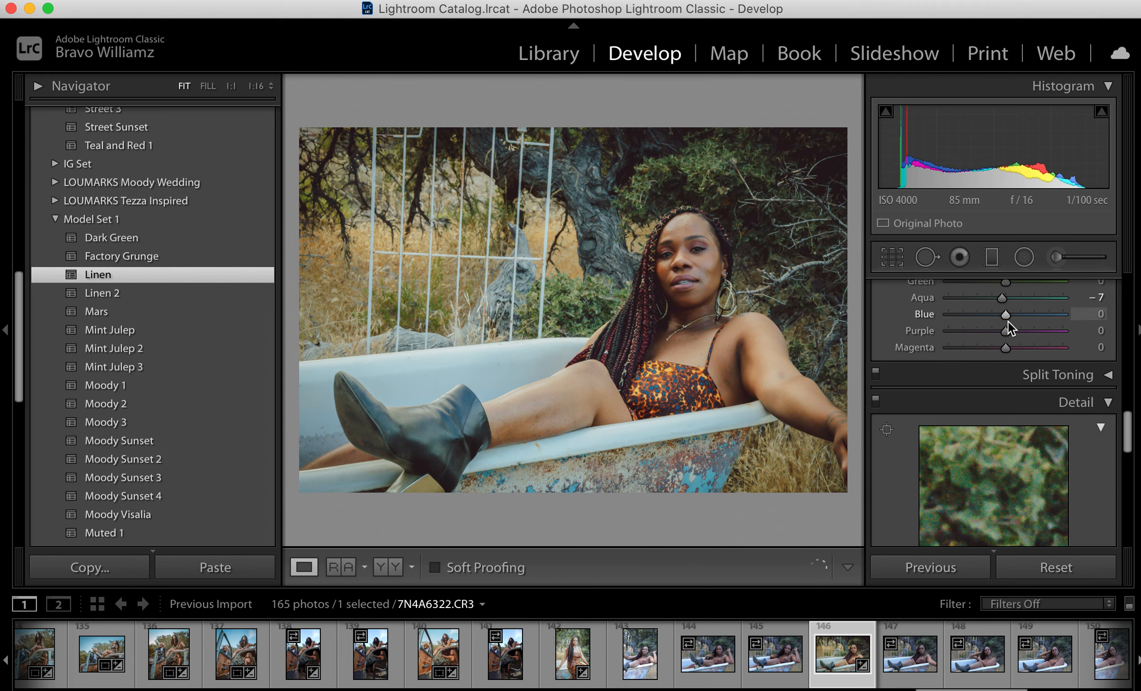
Desaturate the blue spots on the dress with the targeted saturation adjustment at full size, bringing Blue to −87 and Aqua to −16
scroll(1008, 321, up, 4)
scroll(1008, 328, up, 2)
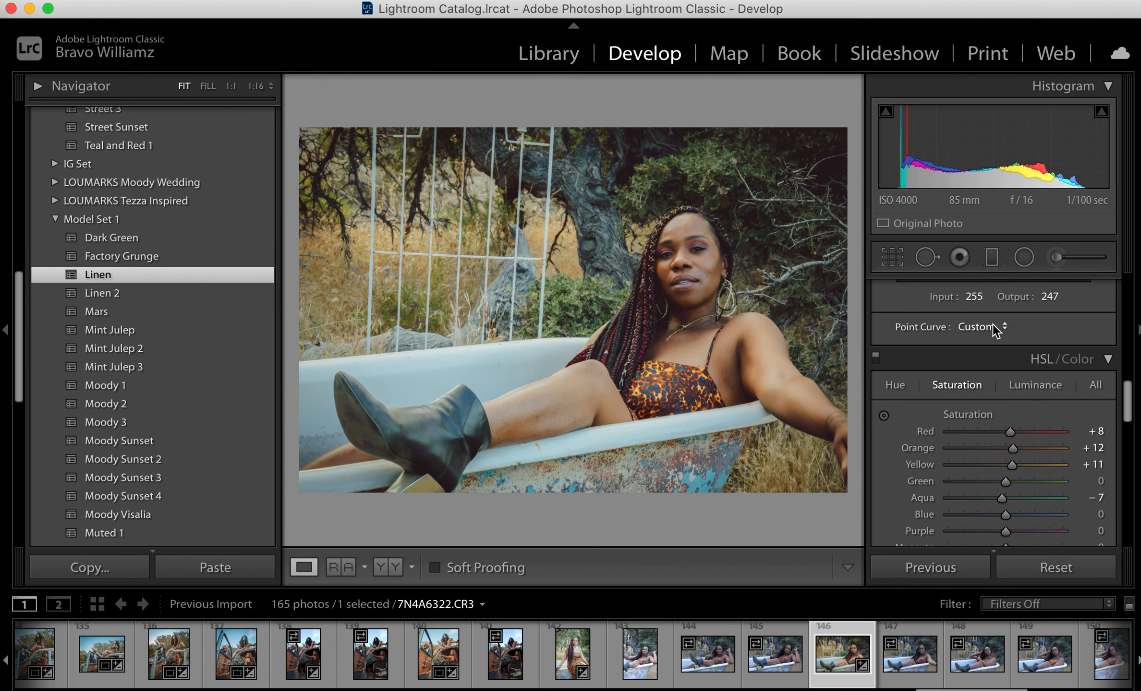
click(884, 416)
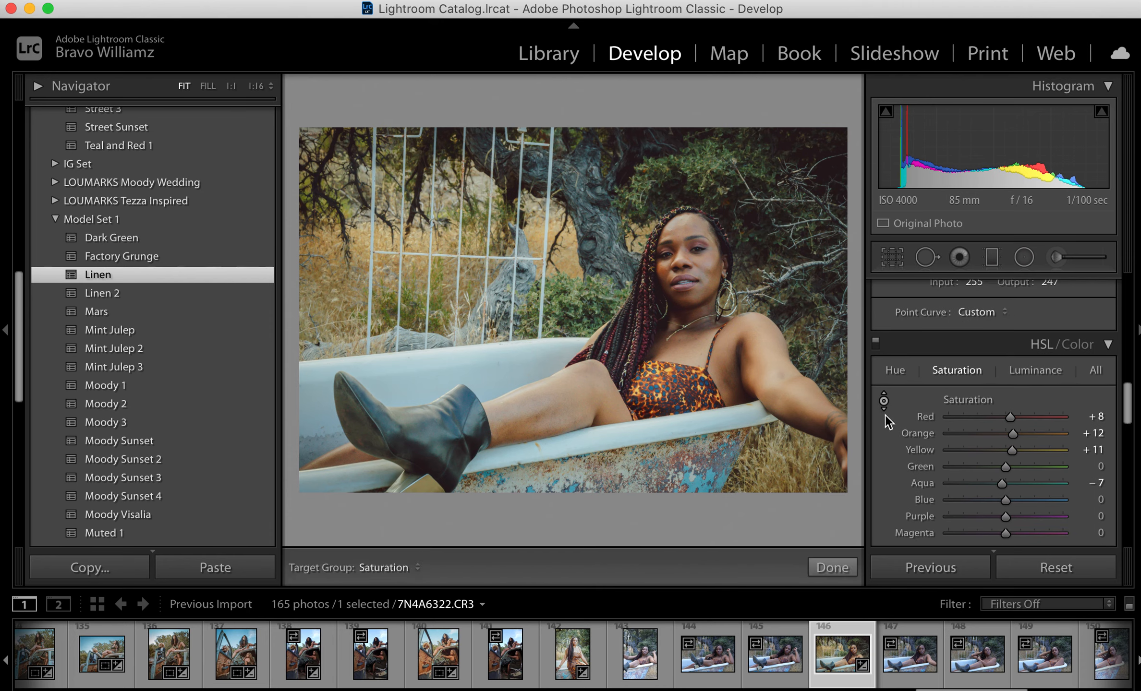
click(832, 568)
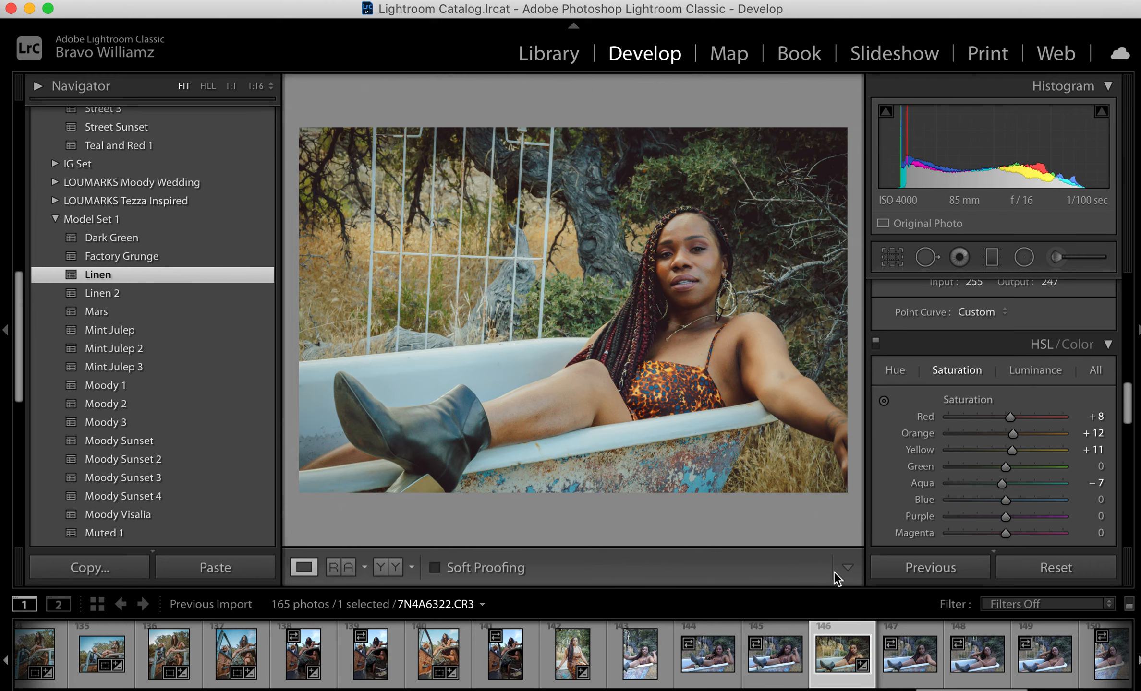
click(662, 396)
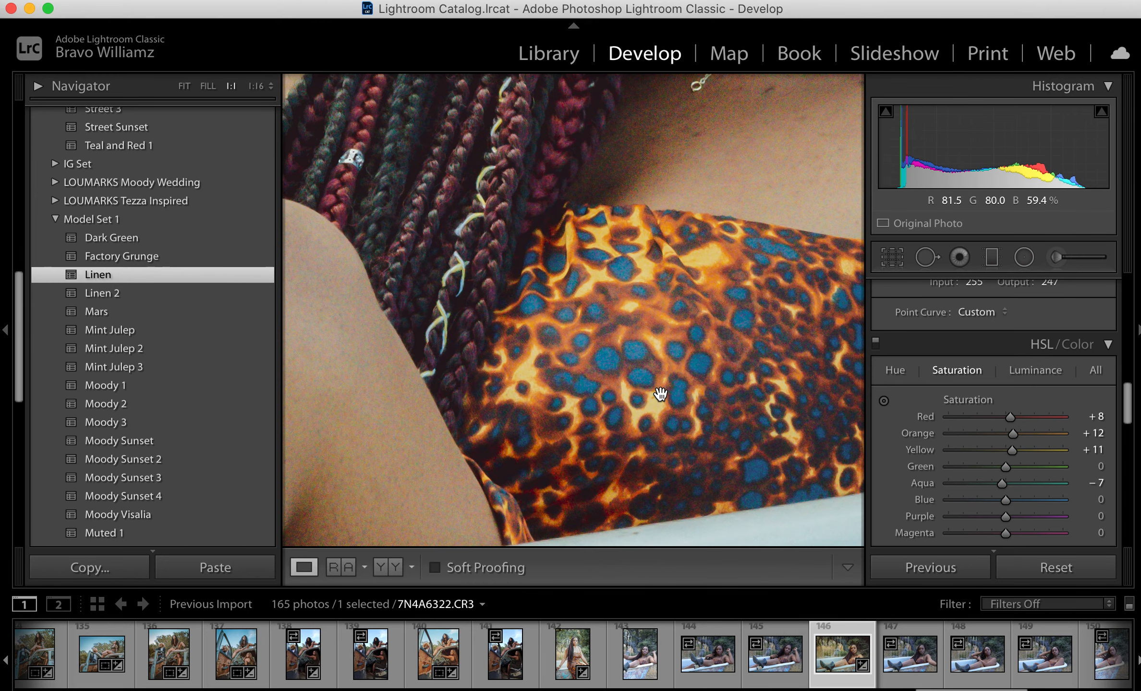
click(883, 401)
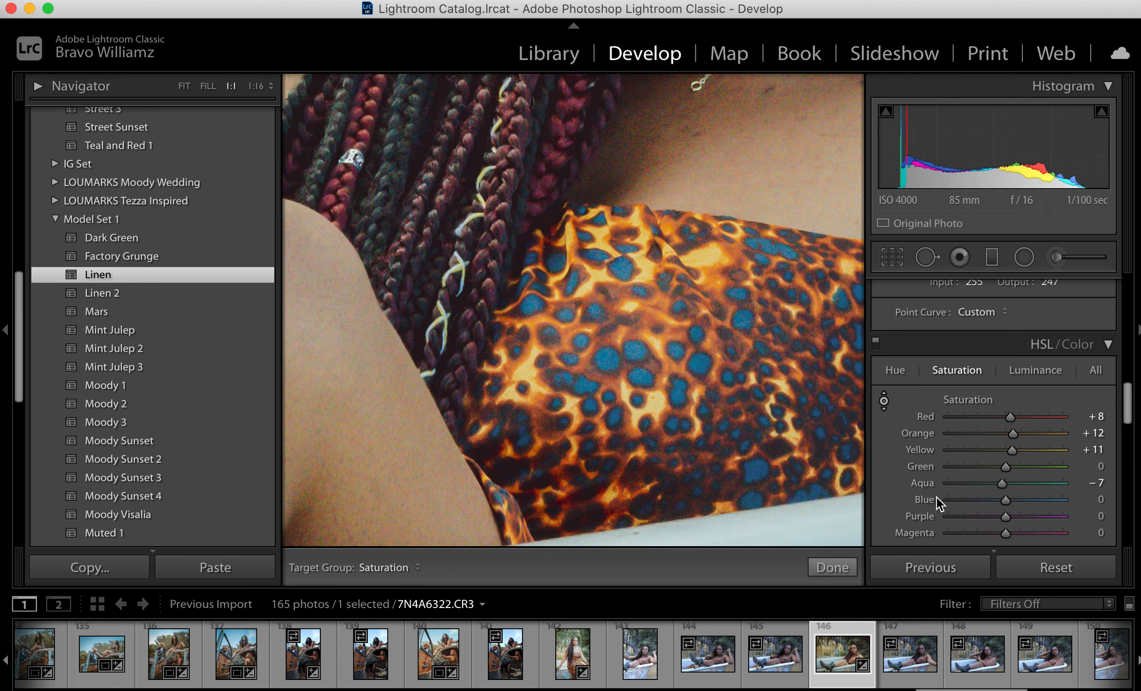
drag(635, 350, 635, 468)
click(816, 568)
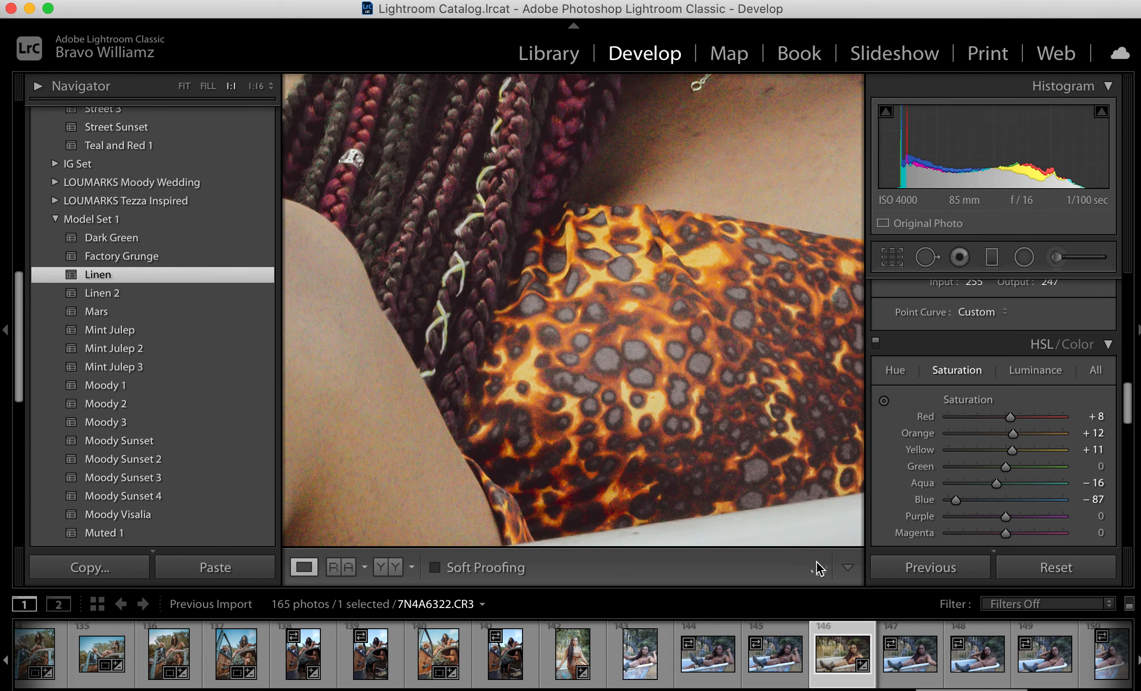
Return to the whole photo and set the Blue saturation to −29 and the Aqua saturation to −6
click(703, 320)
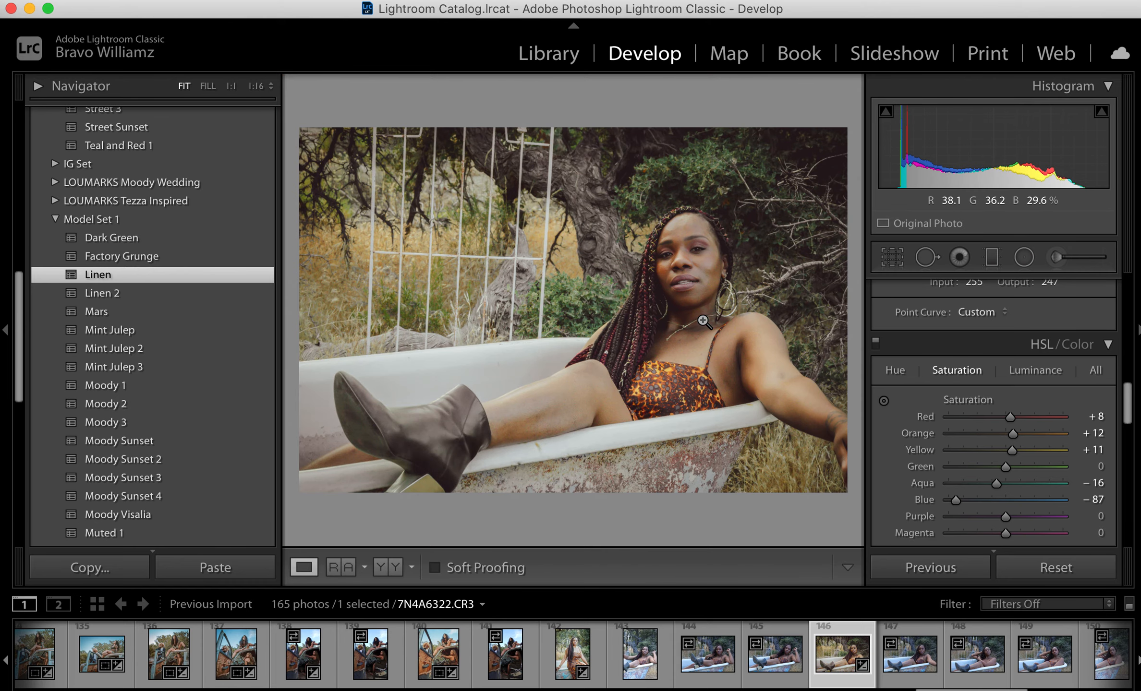
drag(956, 500, 988, 500)
drag(996, 483, 1002, 483)
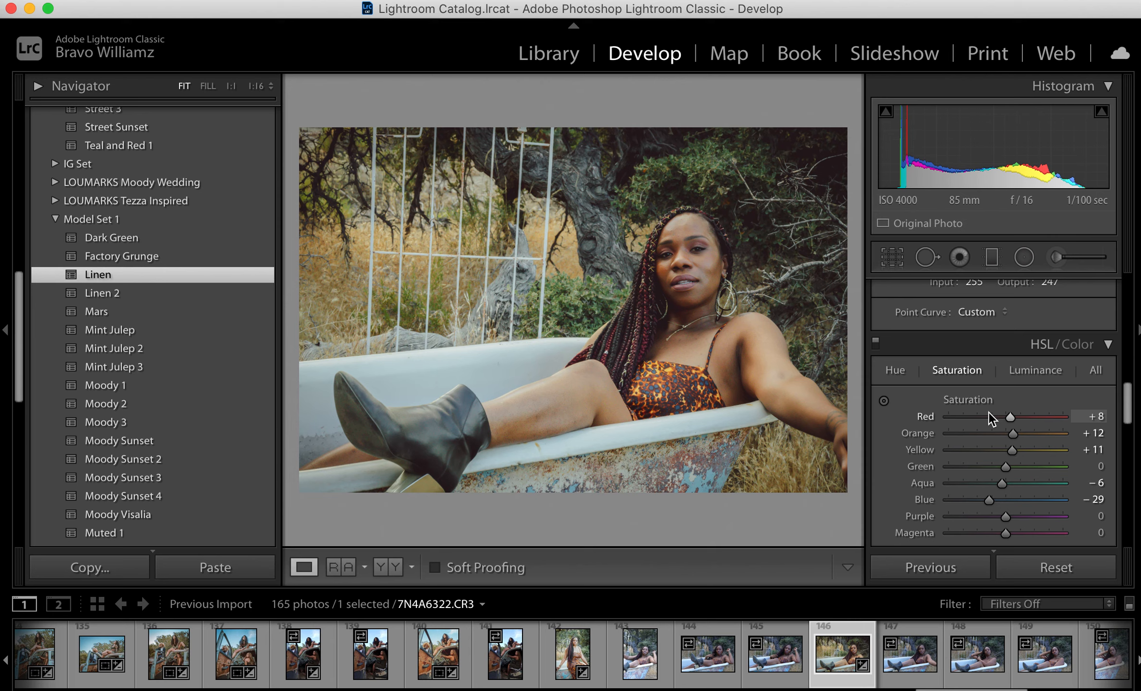
Set the Detail sharpening amount to 67 and its masking to 41
scroll(989, 414, down, 10)
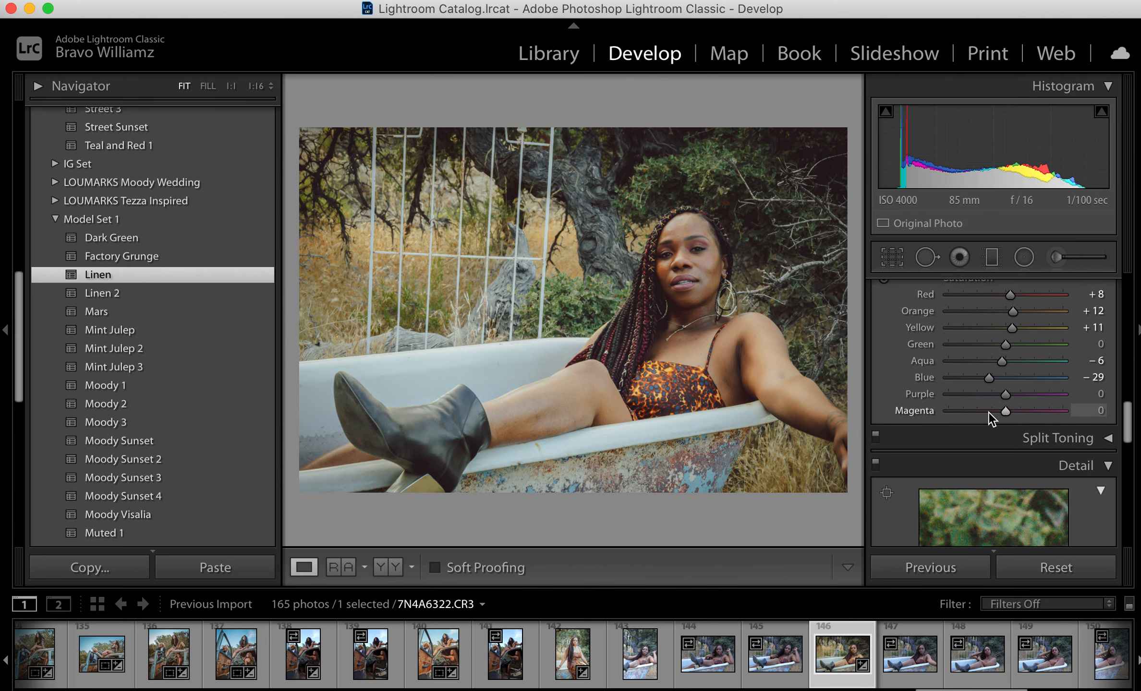
scroll(988, 412, down, 5)
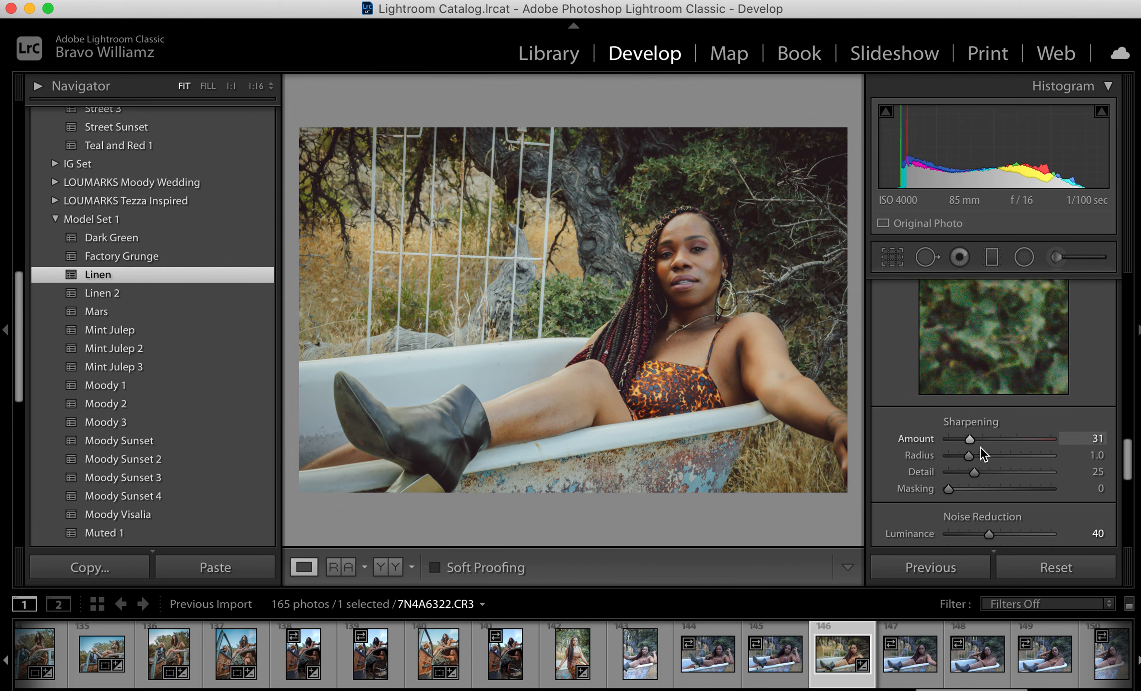
click(994, 439)
click(990, 489)
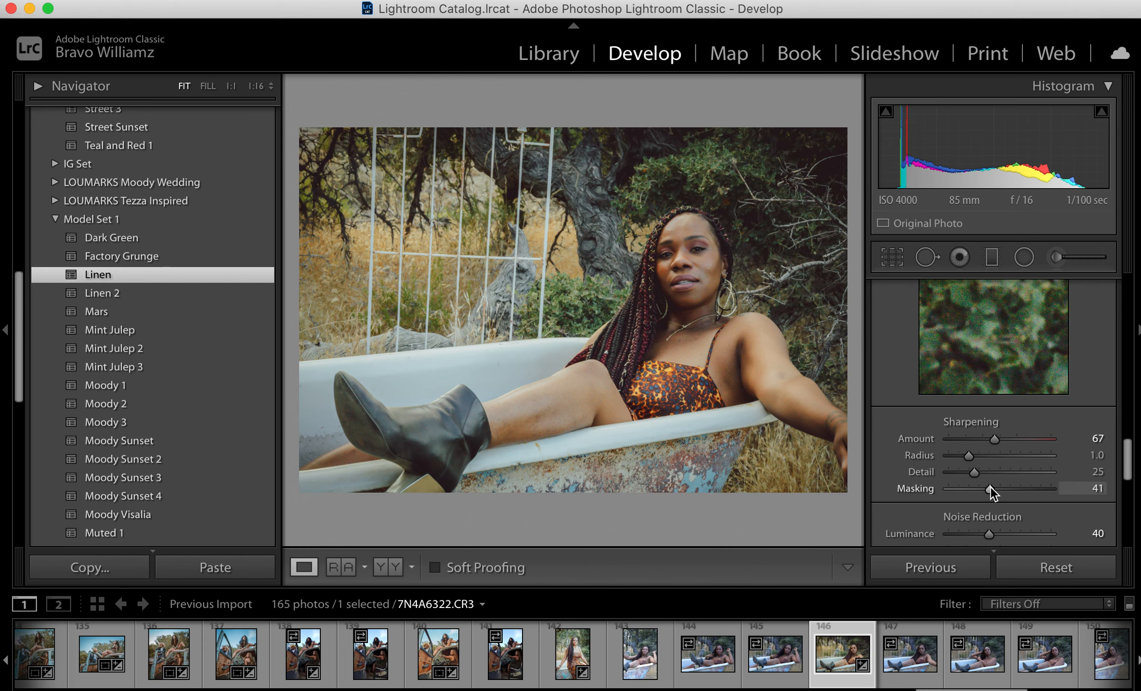
Set the color noise reduction to 25 and inspect the boot at full size before returning to the whole photo
scroll(991, 487, down, 5)
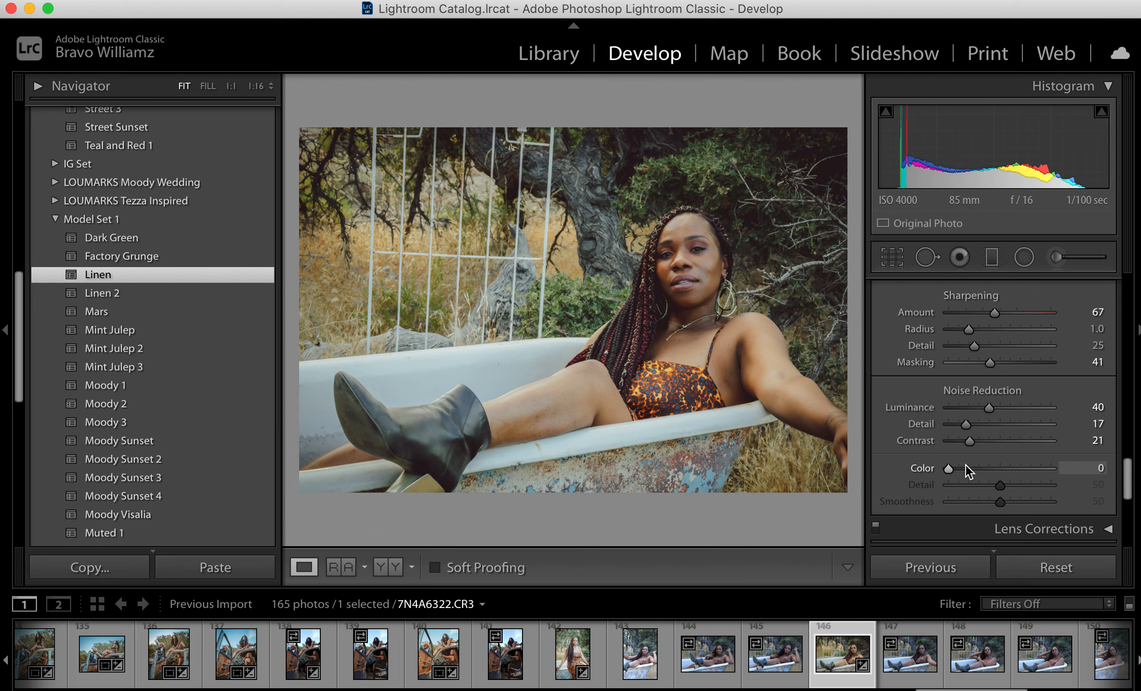
drag(948, 469, 975, 467)
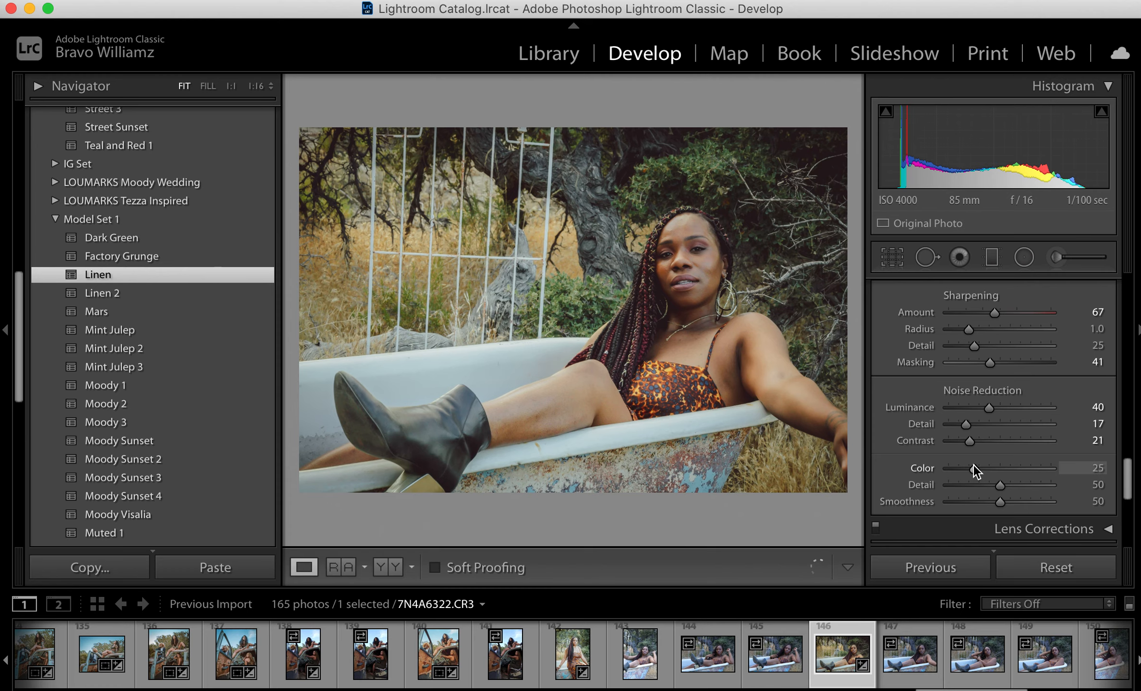
click(388, 441)
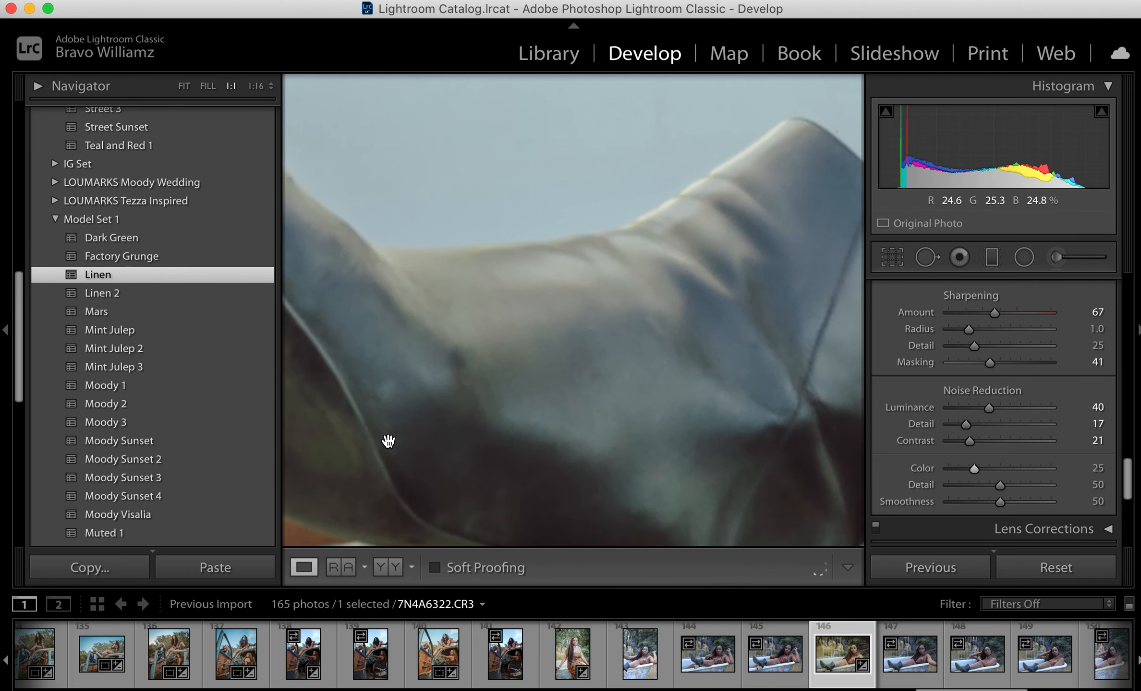
click(388, 441)
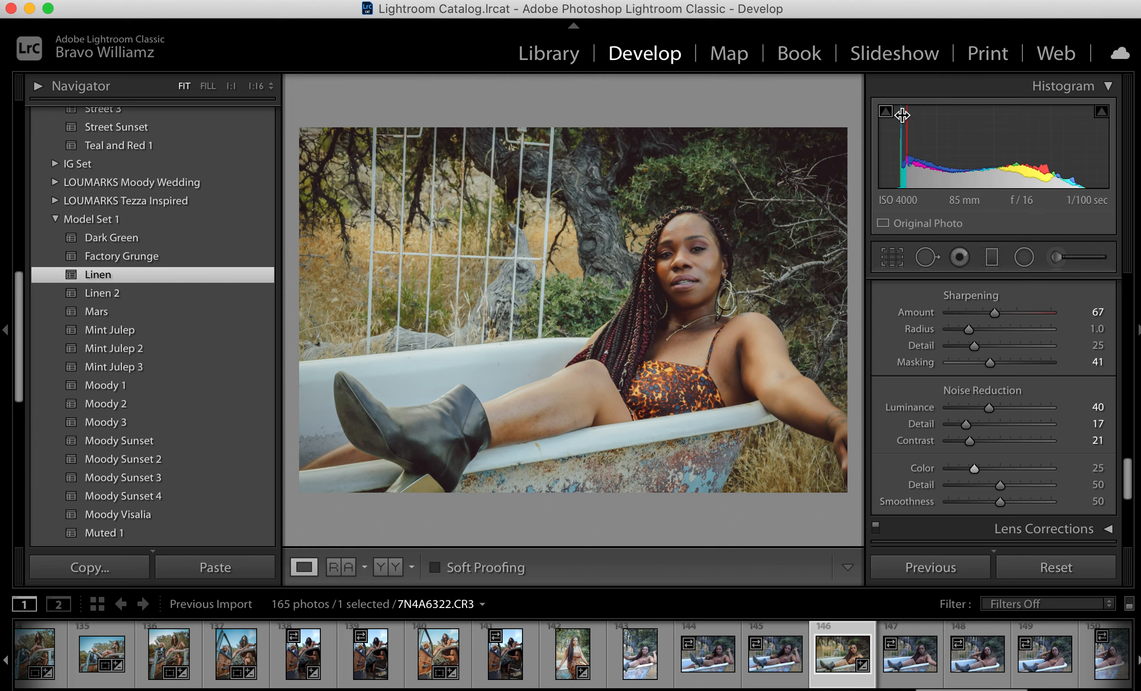
Set the post-crop vignetting amount to −31
scroll(1007, 445, down, 5)
scroll(1008, 451, down, 1)
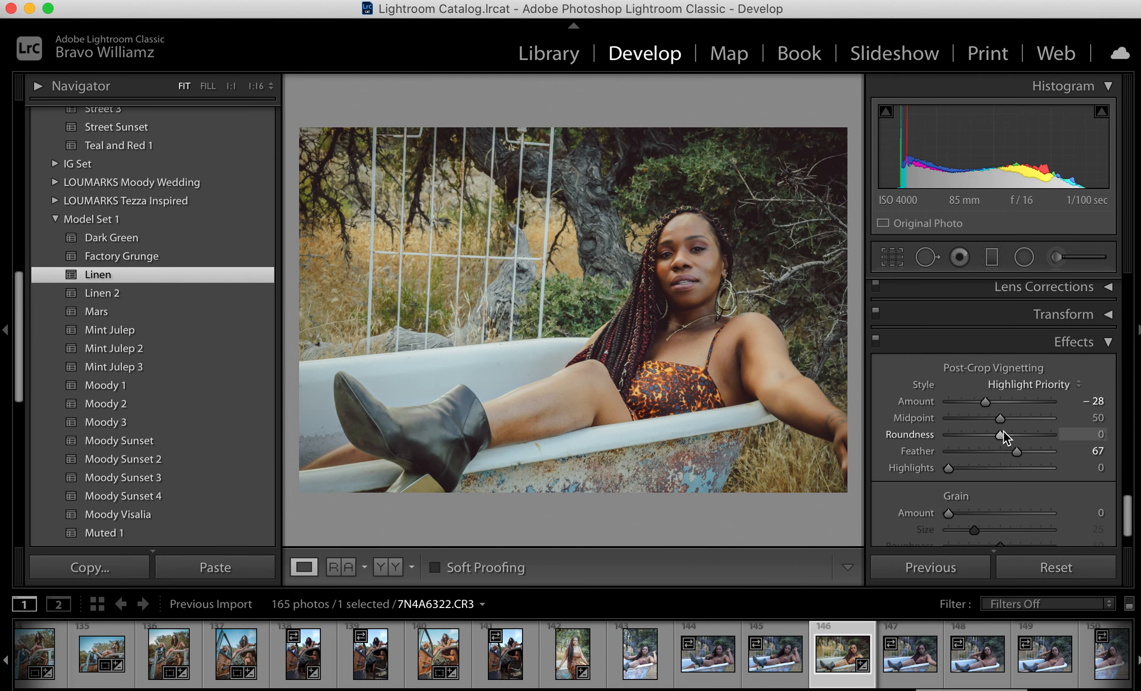
drag(985, 403, 983, 401)
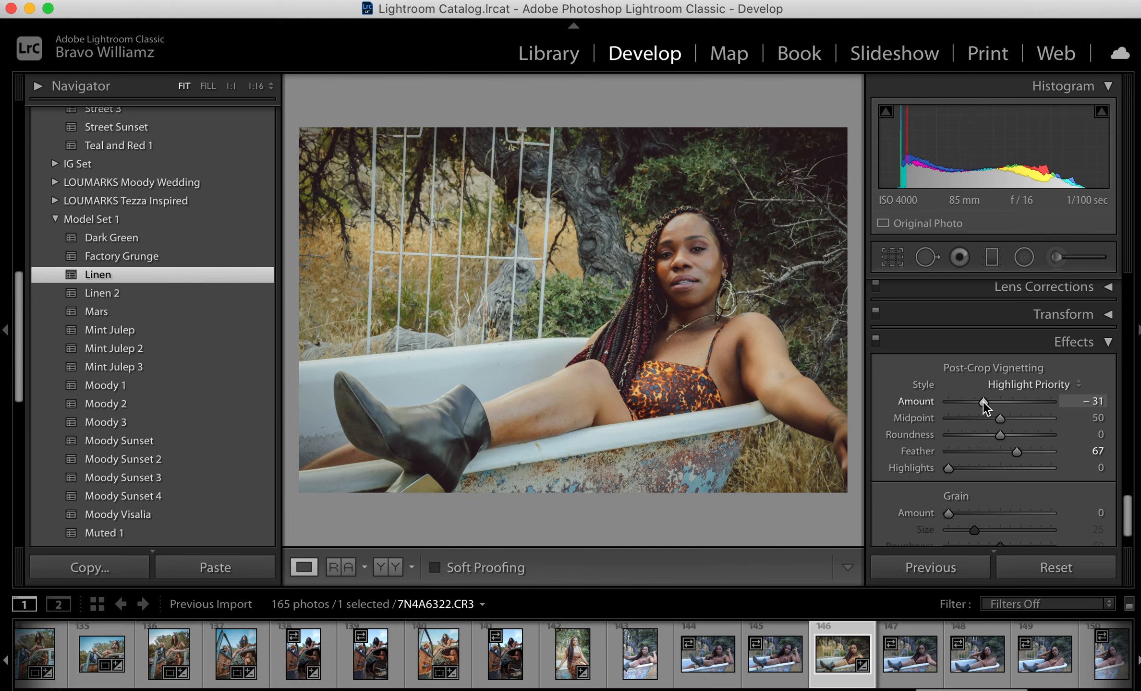
Raise the photo's Clarity to +47 in the basic presence adjustments
scroll(1095, 400, up, 5)
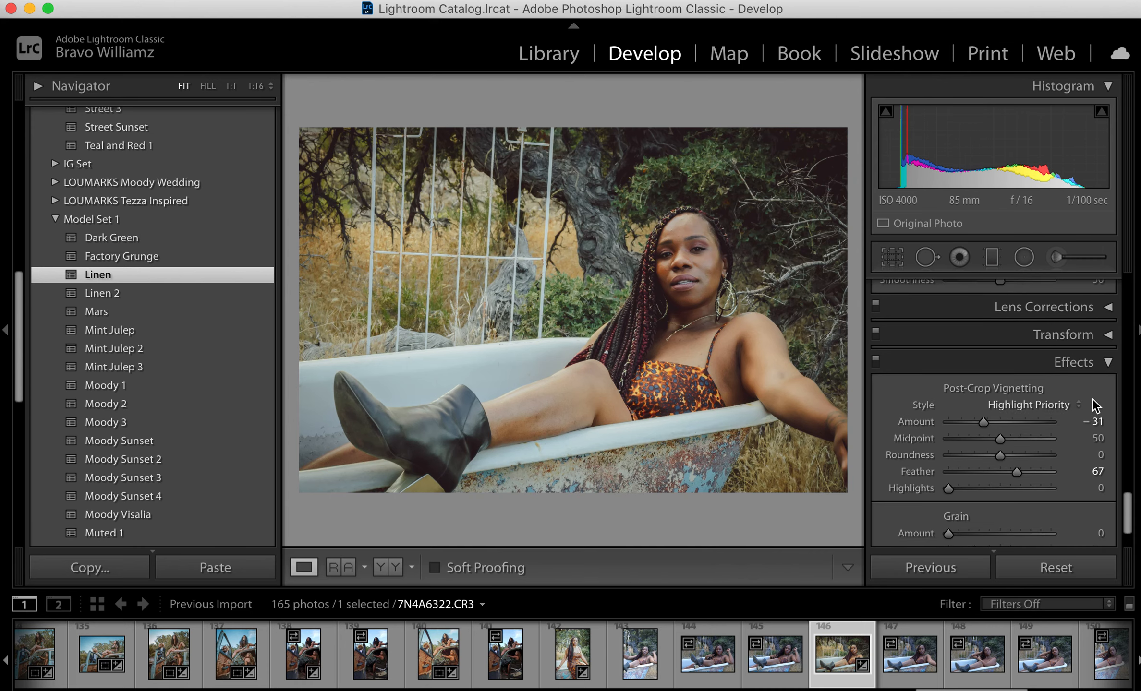
scroll(1094, 400, up, 5)
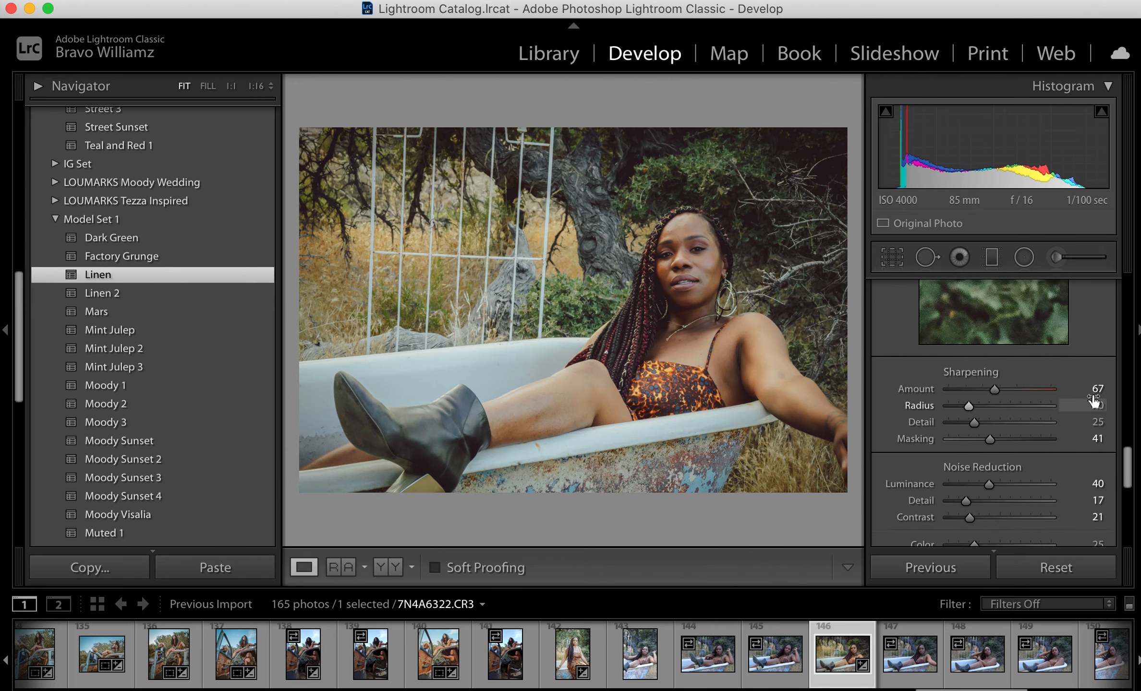
scroll(1092, 398, up, 5)
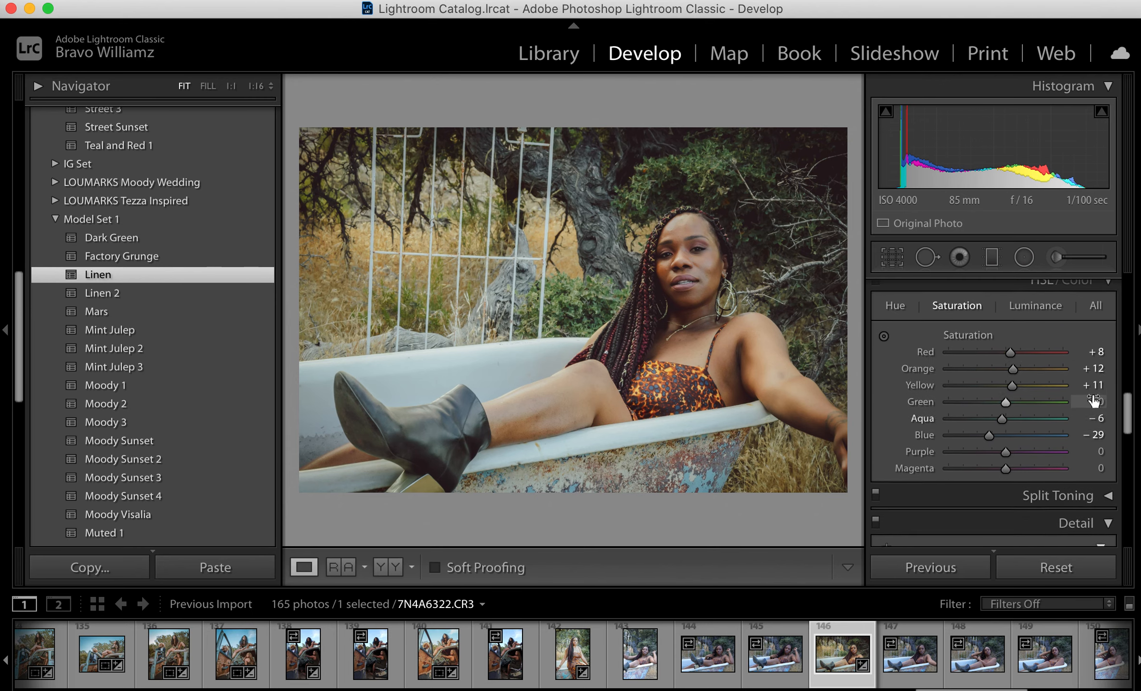
scroll(1091, 398, up, 5)
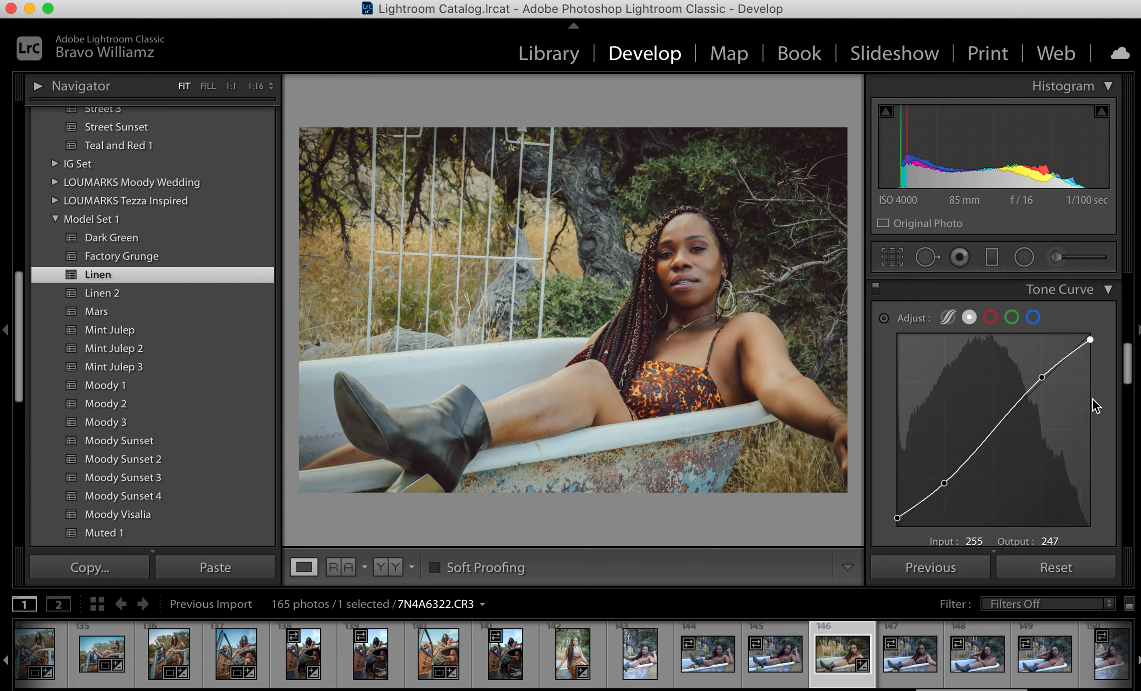
scroll(1091, 399, up, 5)
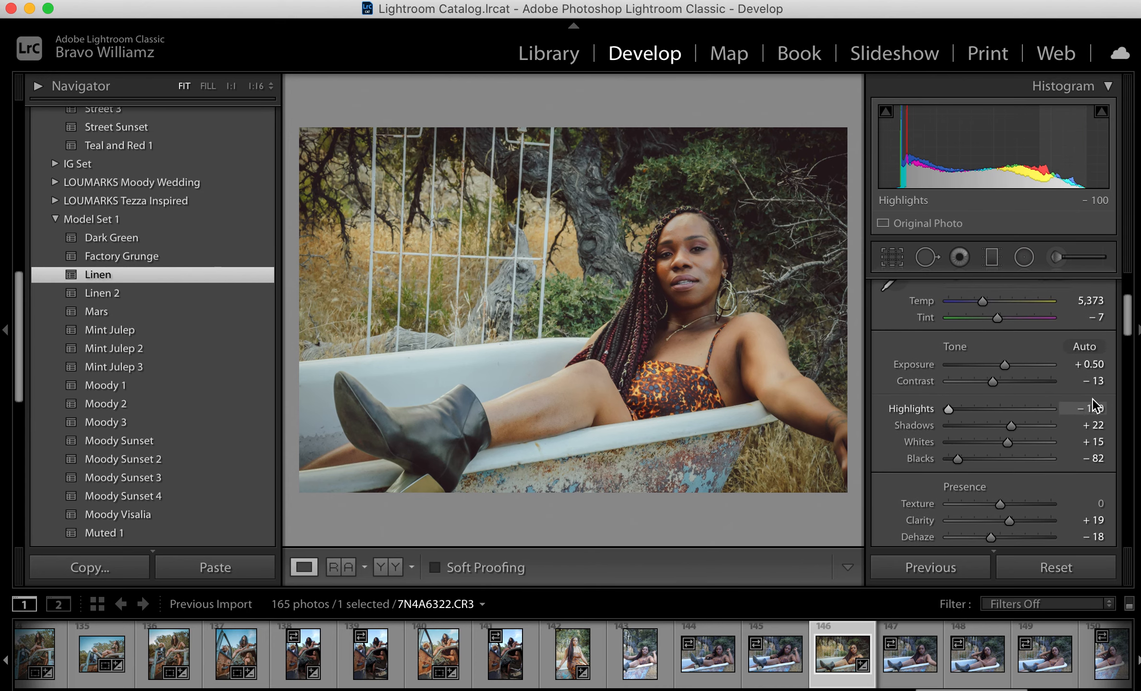
scroll(1093, 399, down, 2)
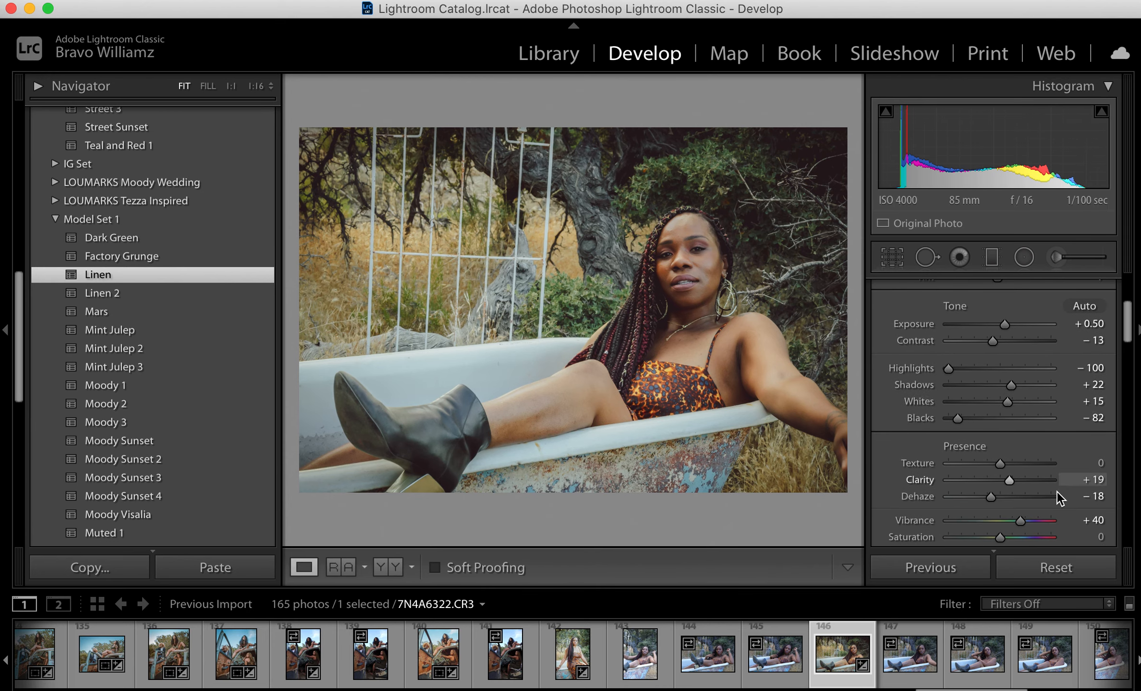
drag(1009, 479, 1024, 480)
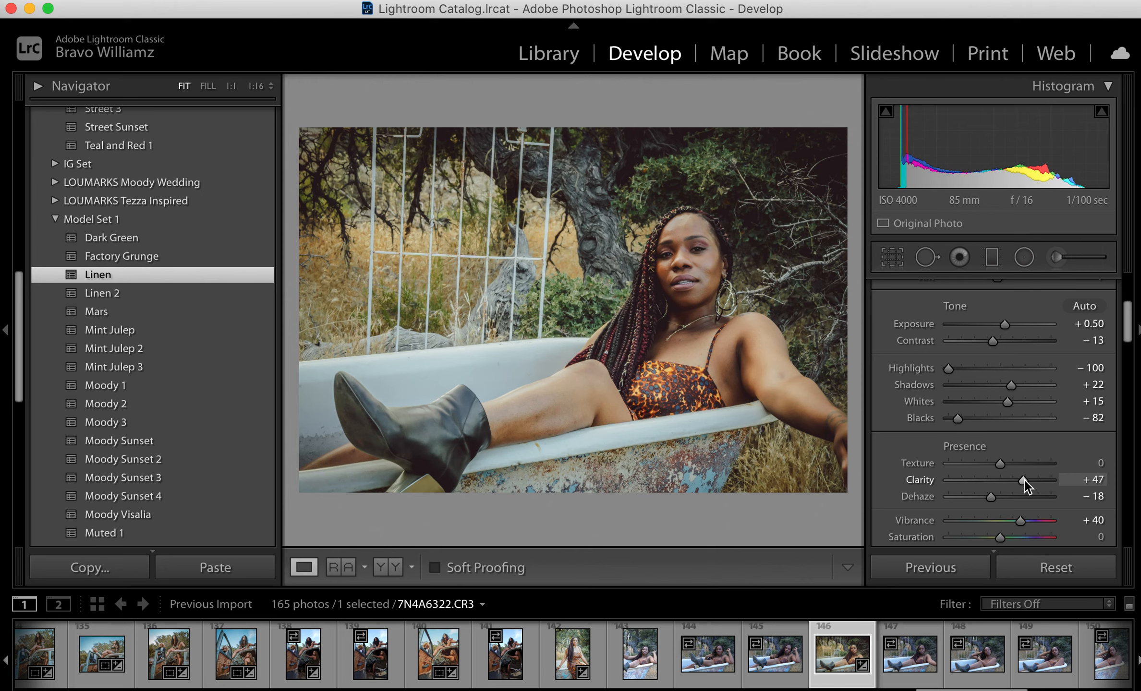
Set the amount of the Modern 09 profile to 101
scroll(1026, 406, up, 3)
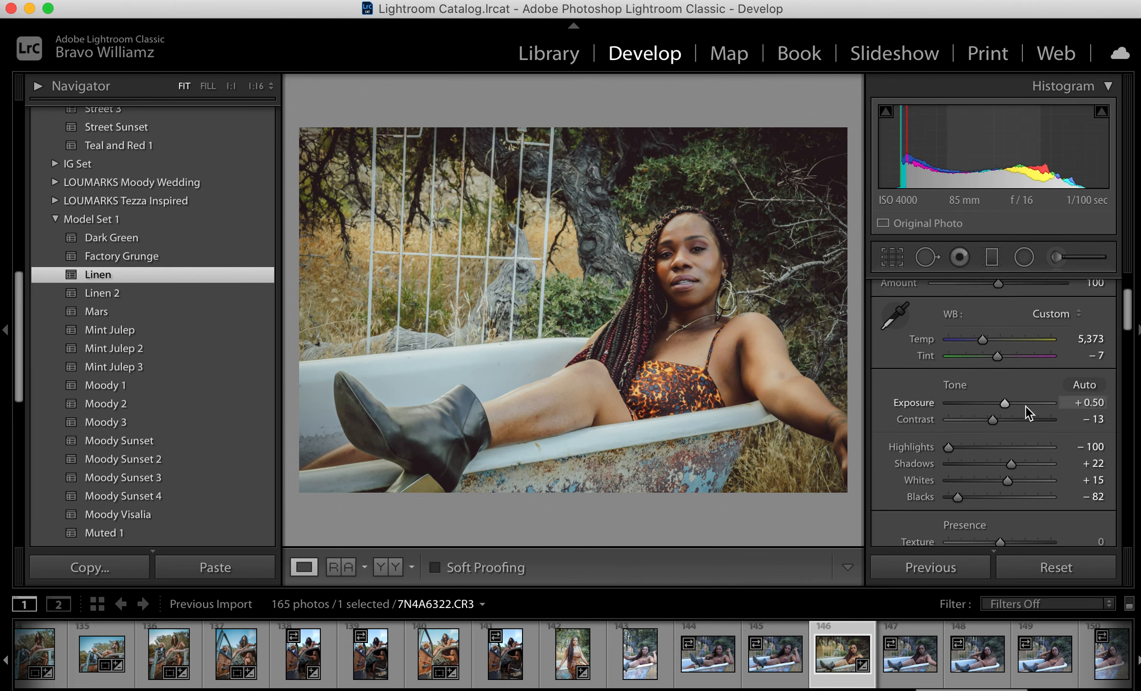
scroll(1025, 407, up, 3)
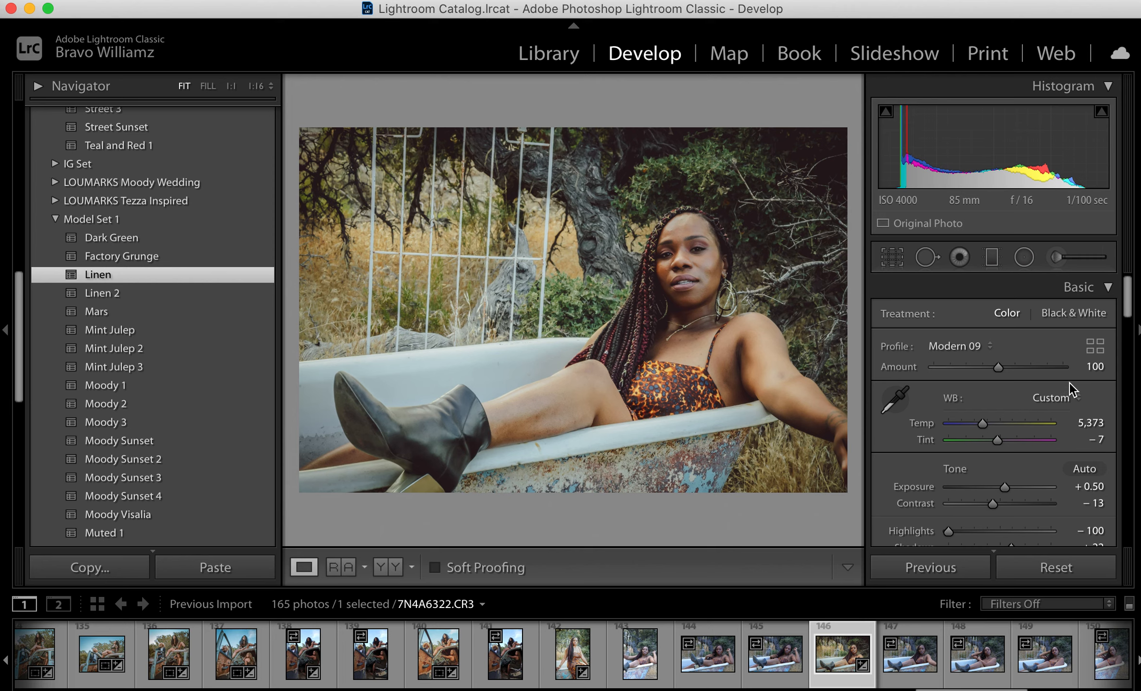
mouse_move(997, 366)
mouse_down()
mouse_move(945, 361)
mouse_move(1056, 356)
mouse_move(976, 355)
mouse_move(998, 356)
mouse_up()
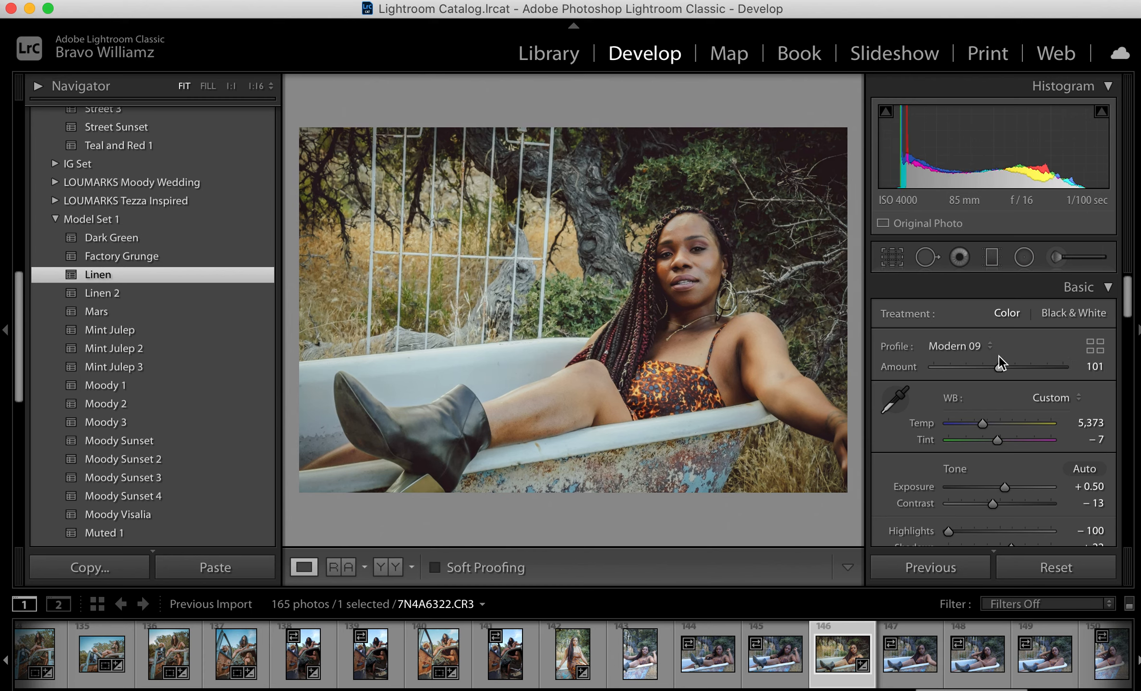